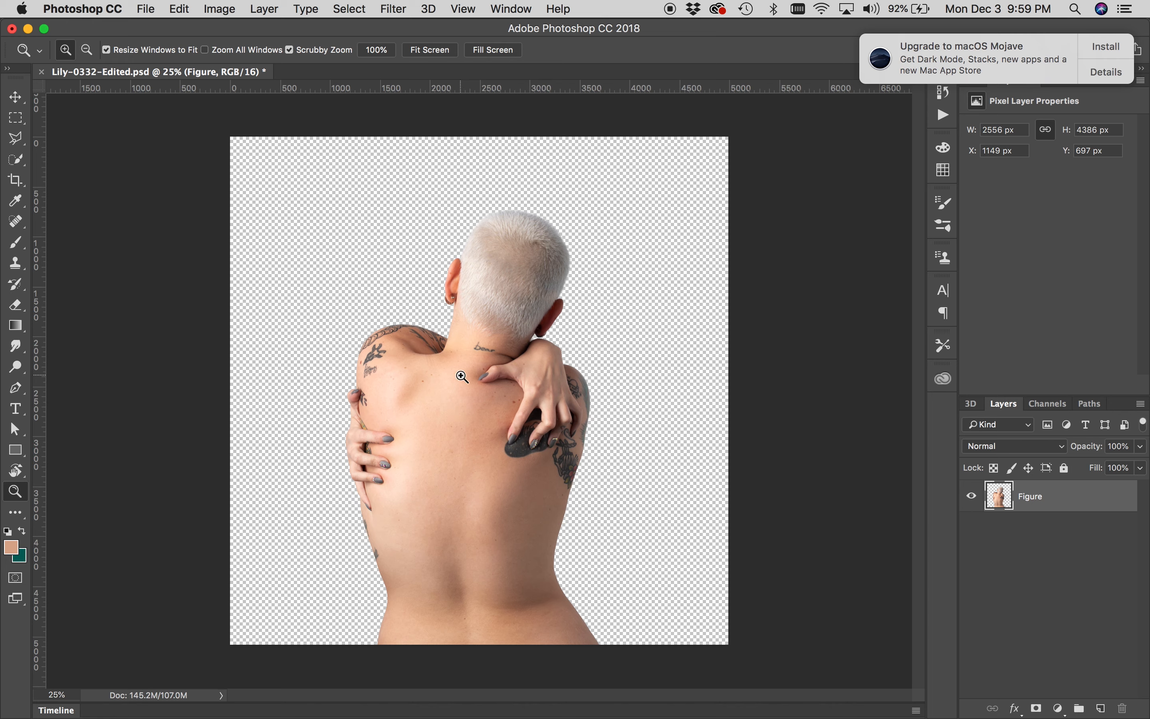
Add a Gradient Fill layer above the figure using the Foreground to Background preset
left_click(470, 431)
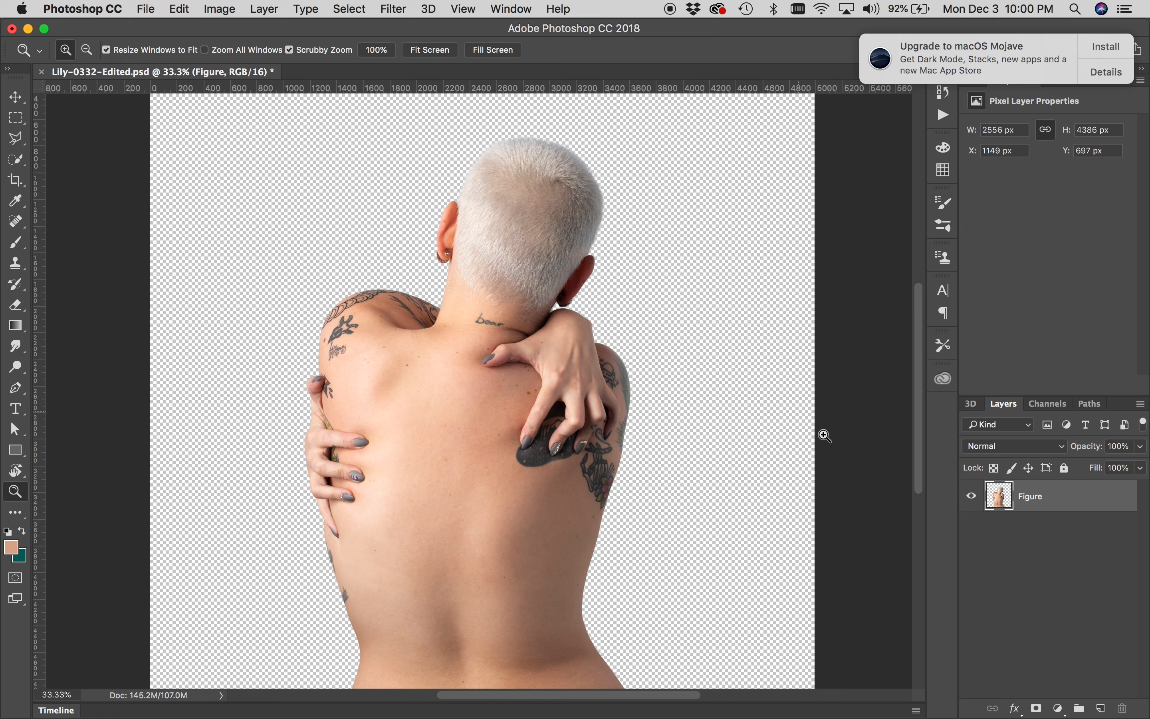
left_click(1058, 708)
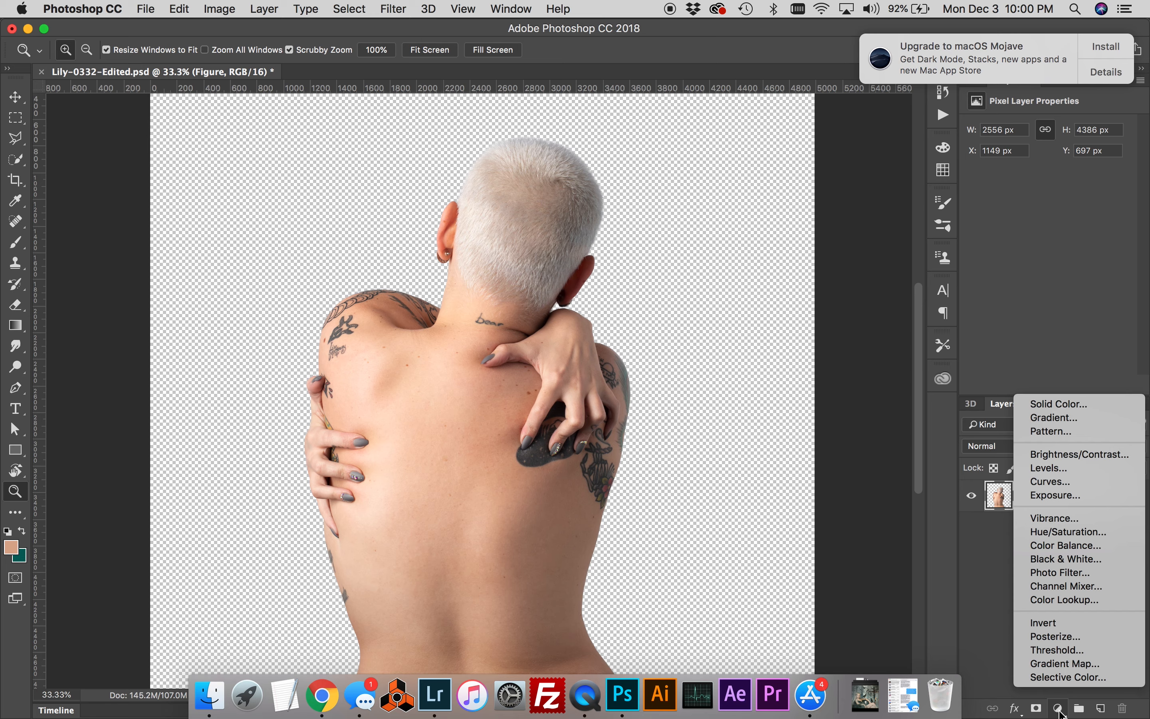
left_click(1058, 418)
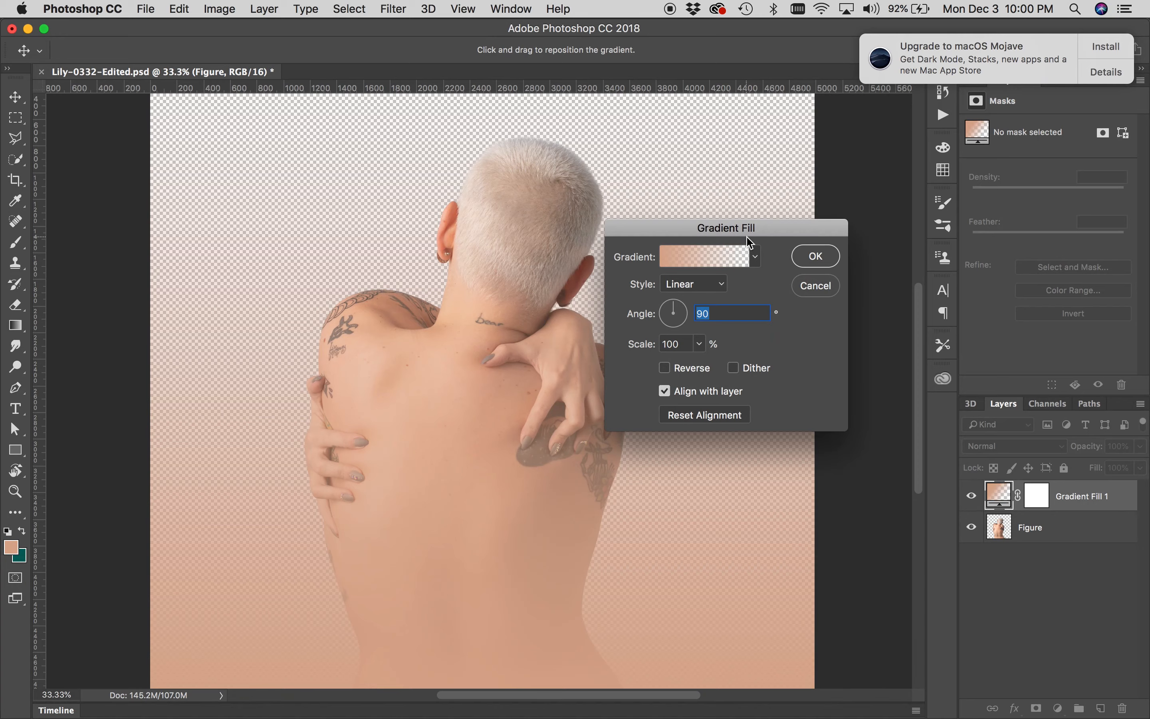
left_click(755, 259)
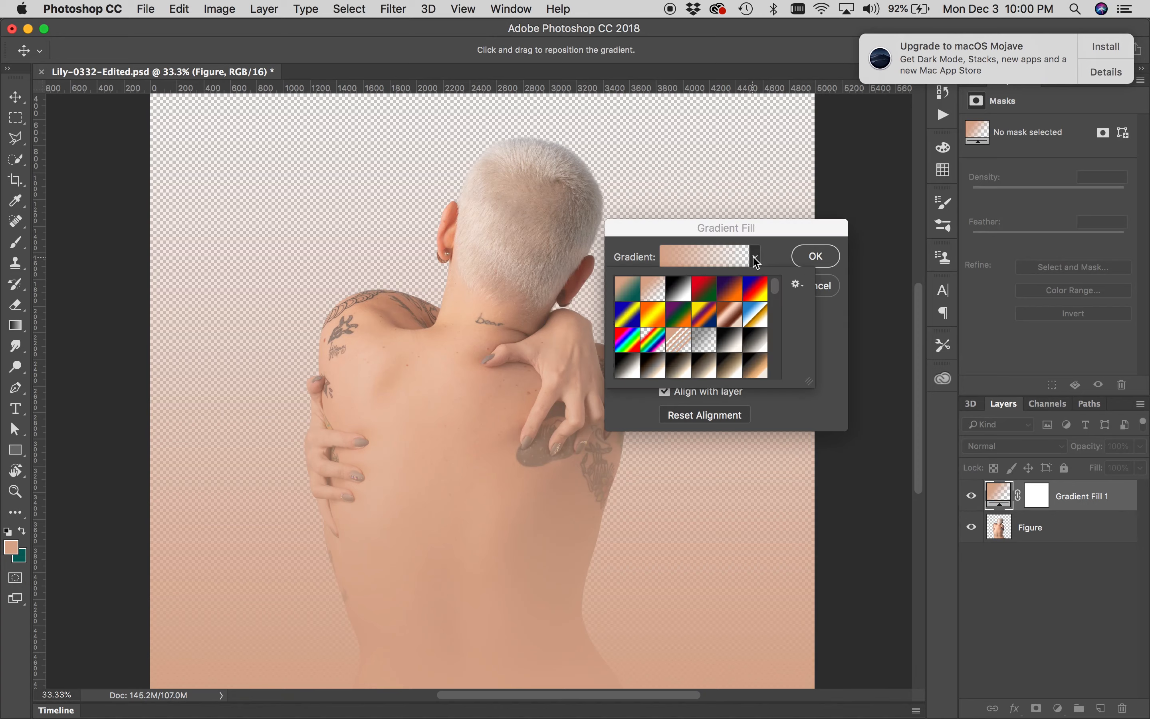
left_click(626, 294)
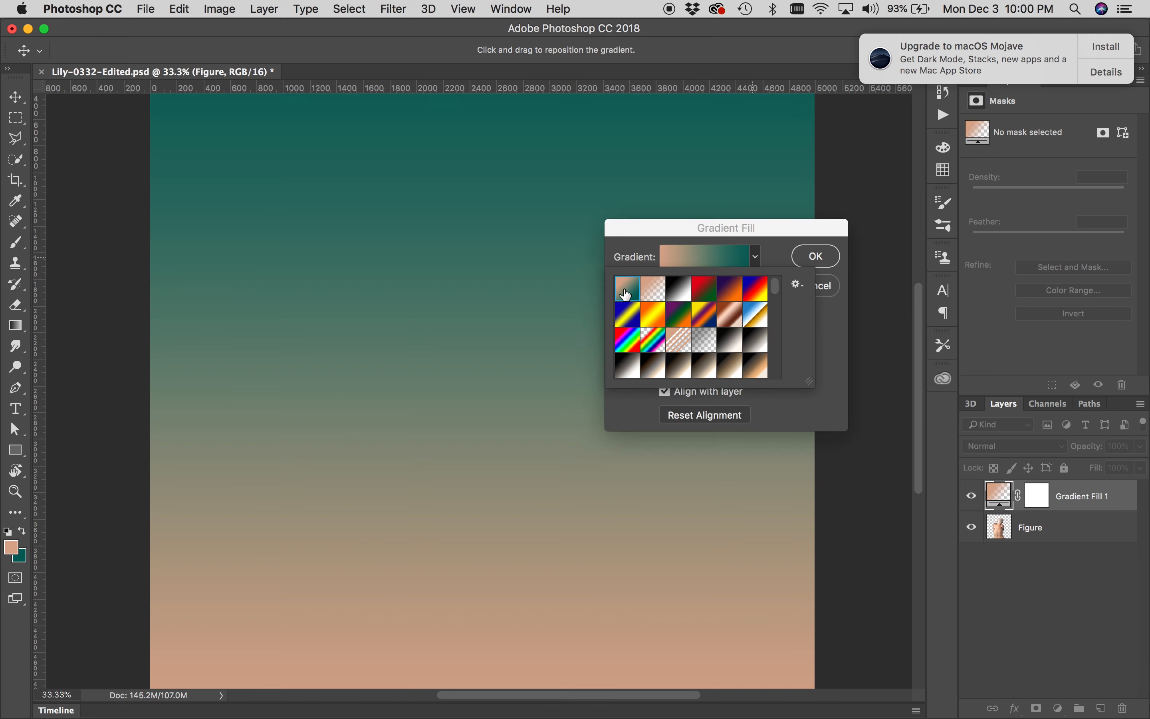
left_click(813, 257)
left_click(814, 257)
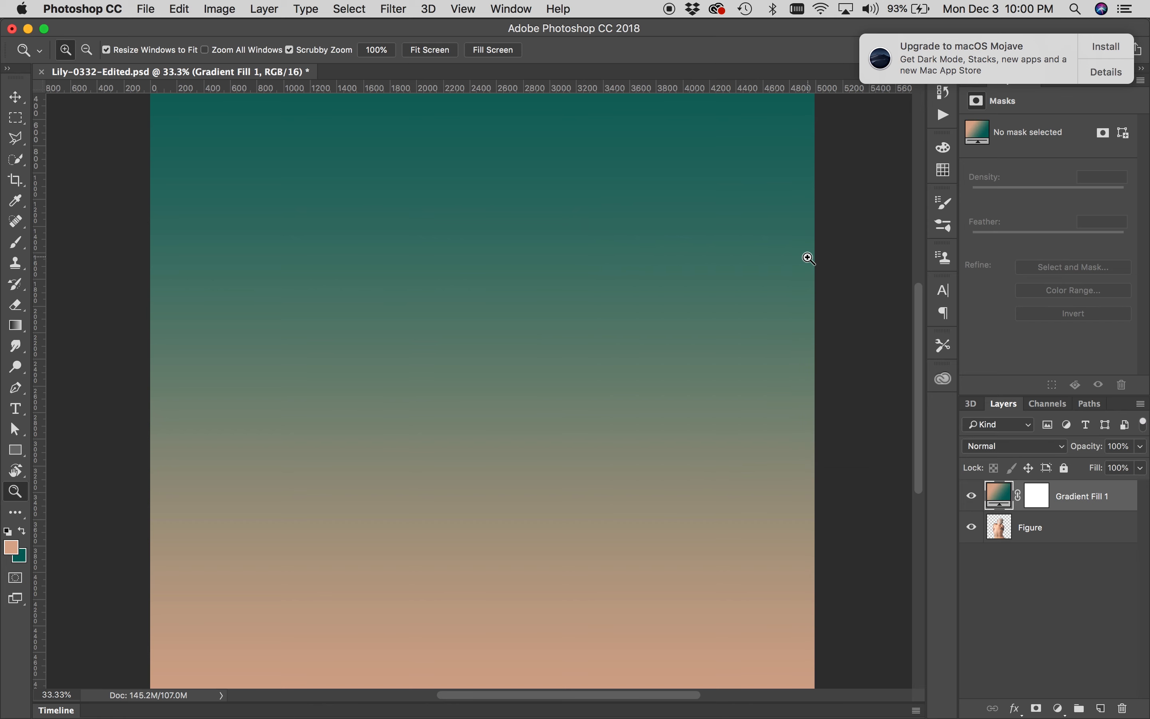
Recolor the gradient's tan start stop to a teal sampled from the canvas top, then lightened to 22938c
double_click(1002, 504)
left_click(744, 259)
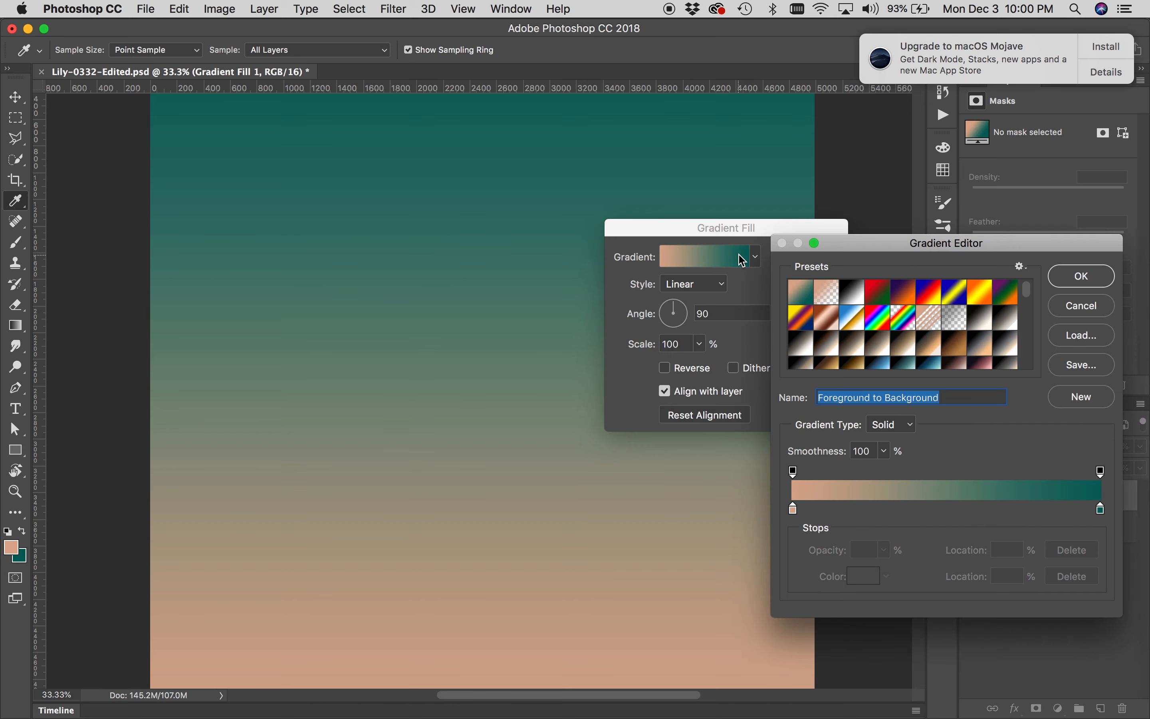
left_click(795, 511)
double_click(795, 511)
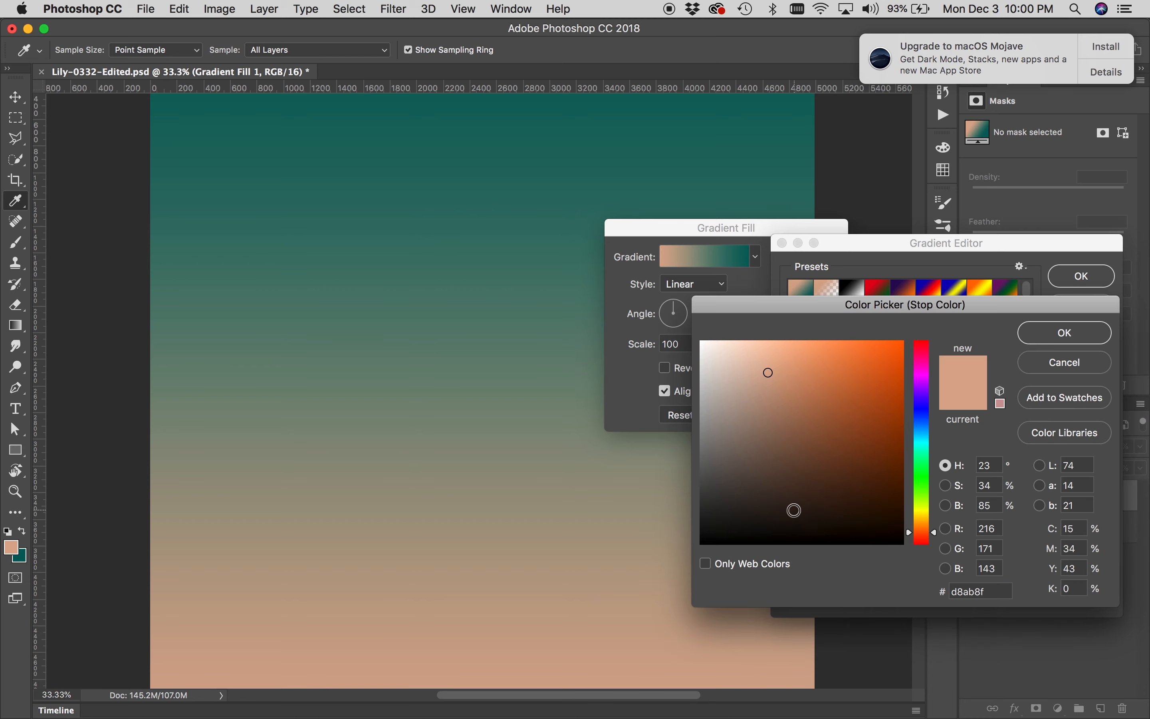
scroll(547, 170, "up", 2)
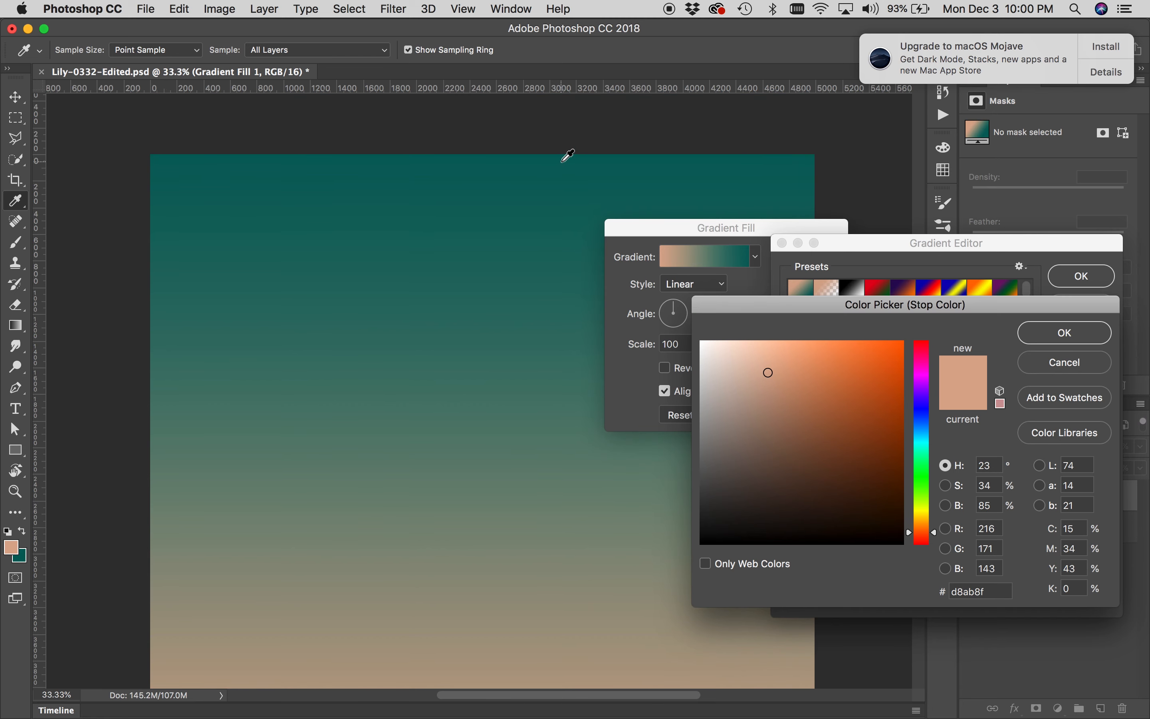
left_click(563, 160)
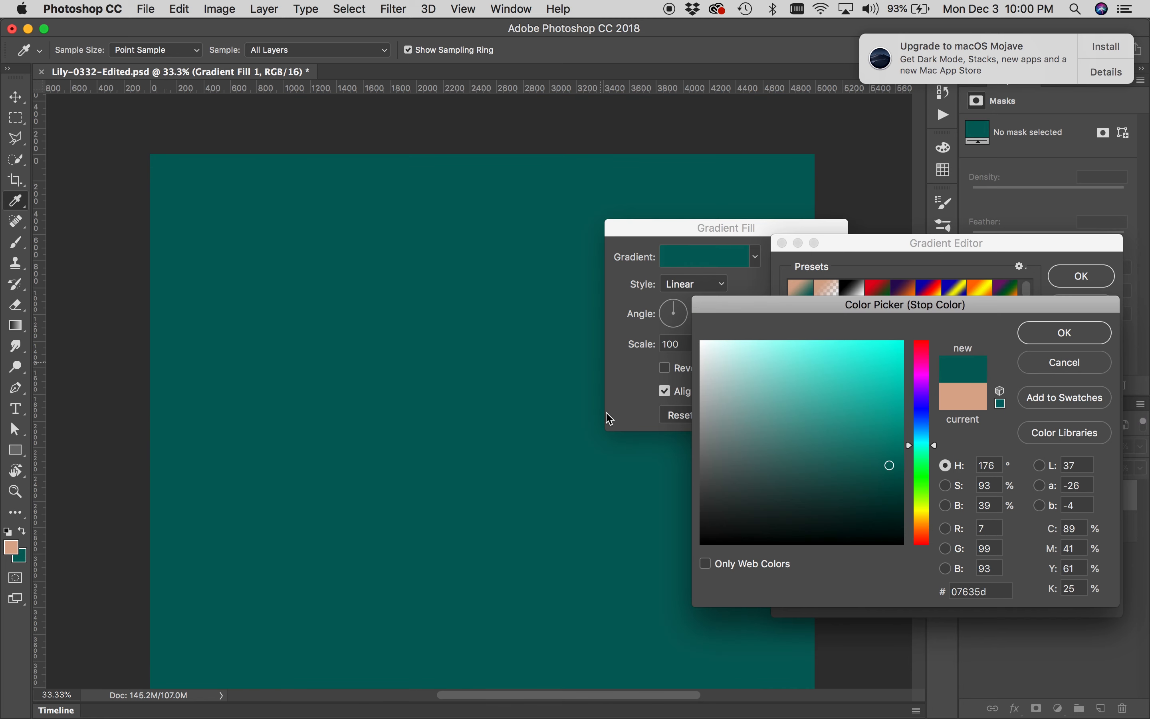
scroll(607, 478, "down", 3)
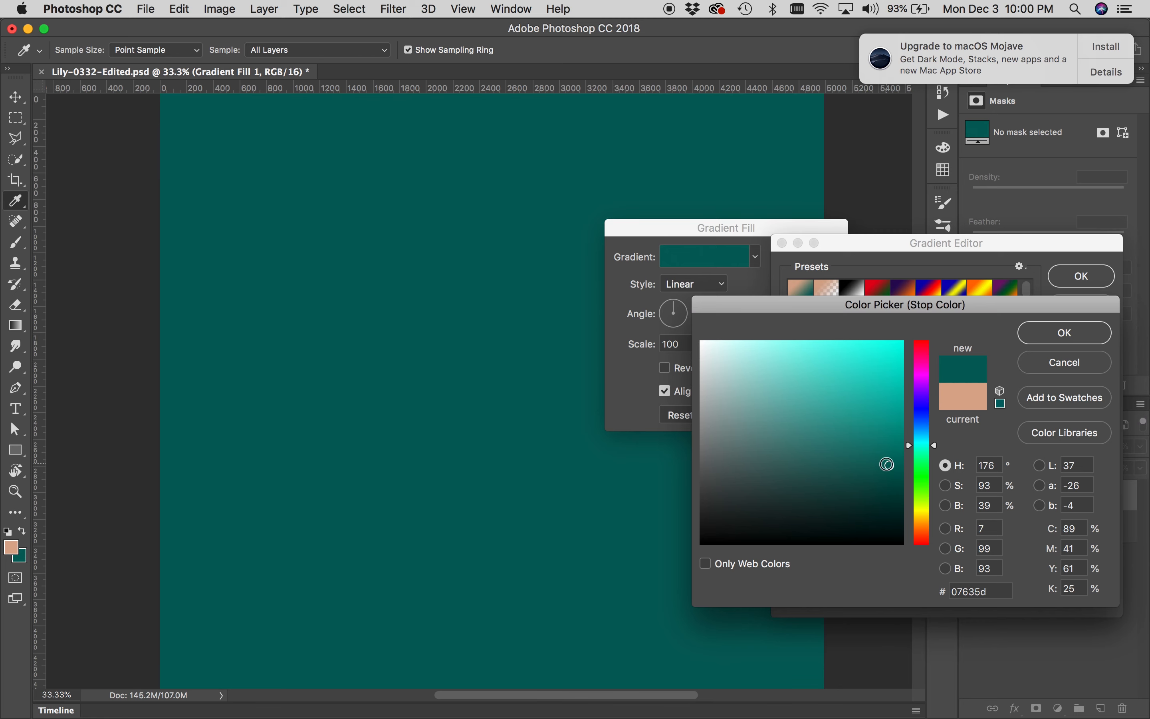
mouse_move(887, 464)
left_mouse_down()
mouse_move(879, 437)
mouse_move(858, 426)
left_mouse_up()
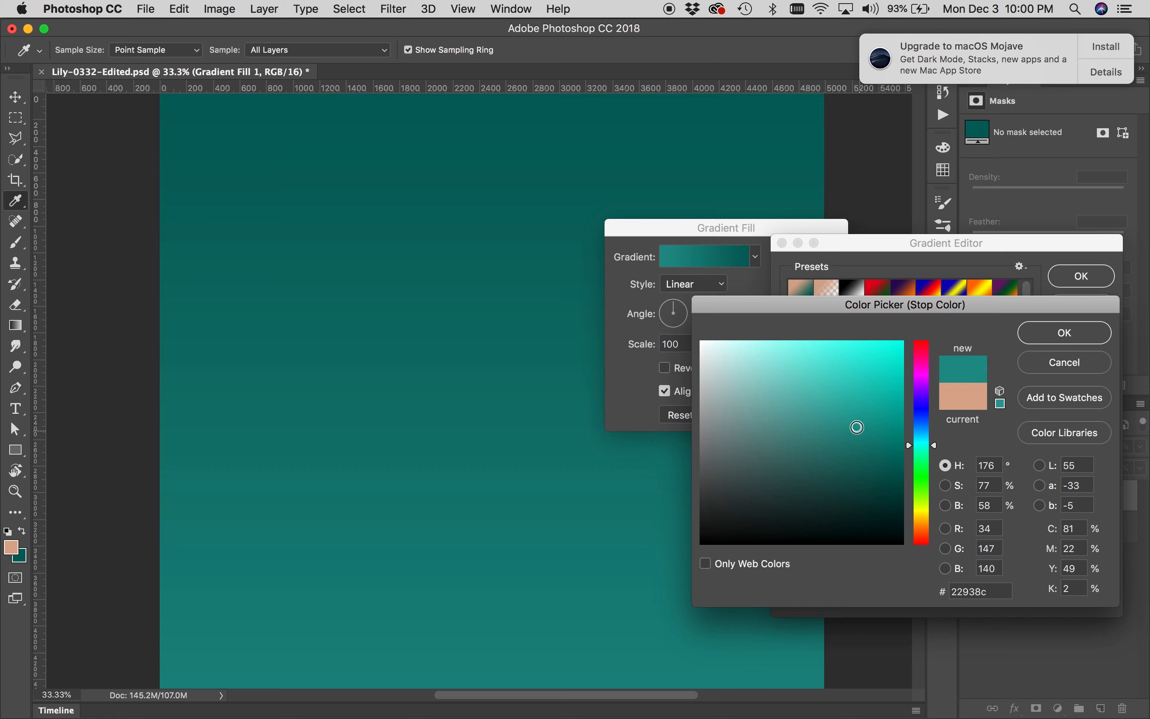
left_click(1048, 342)
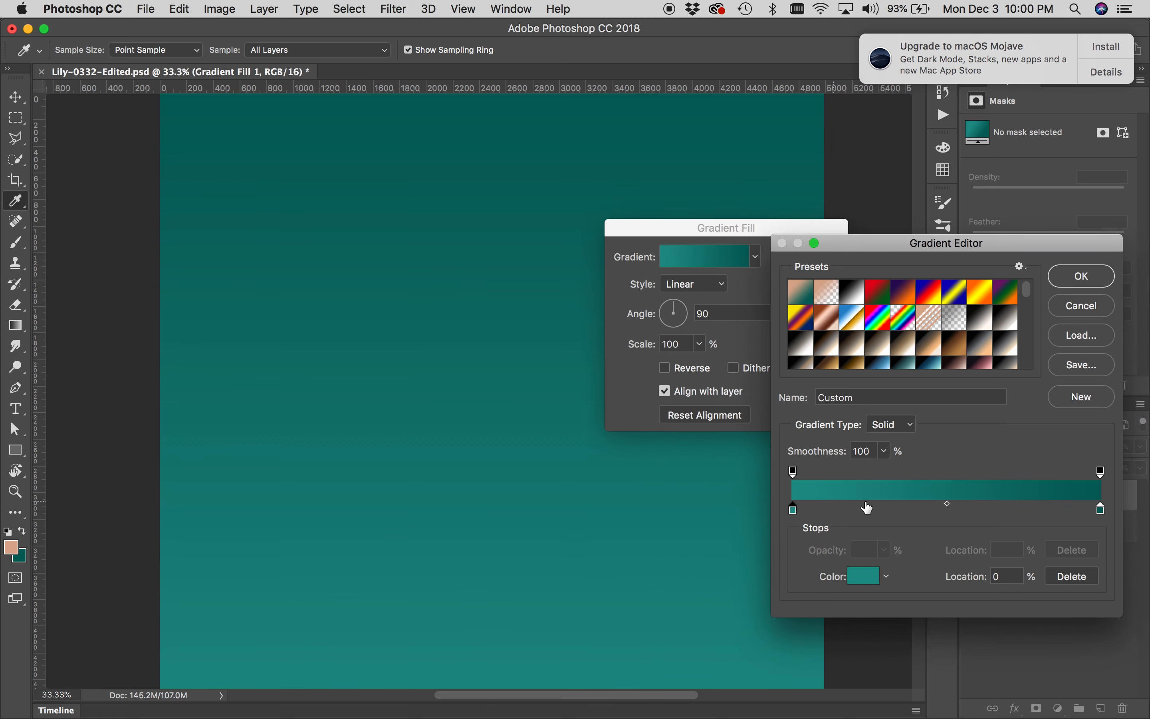
left_click(1084, 276)
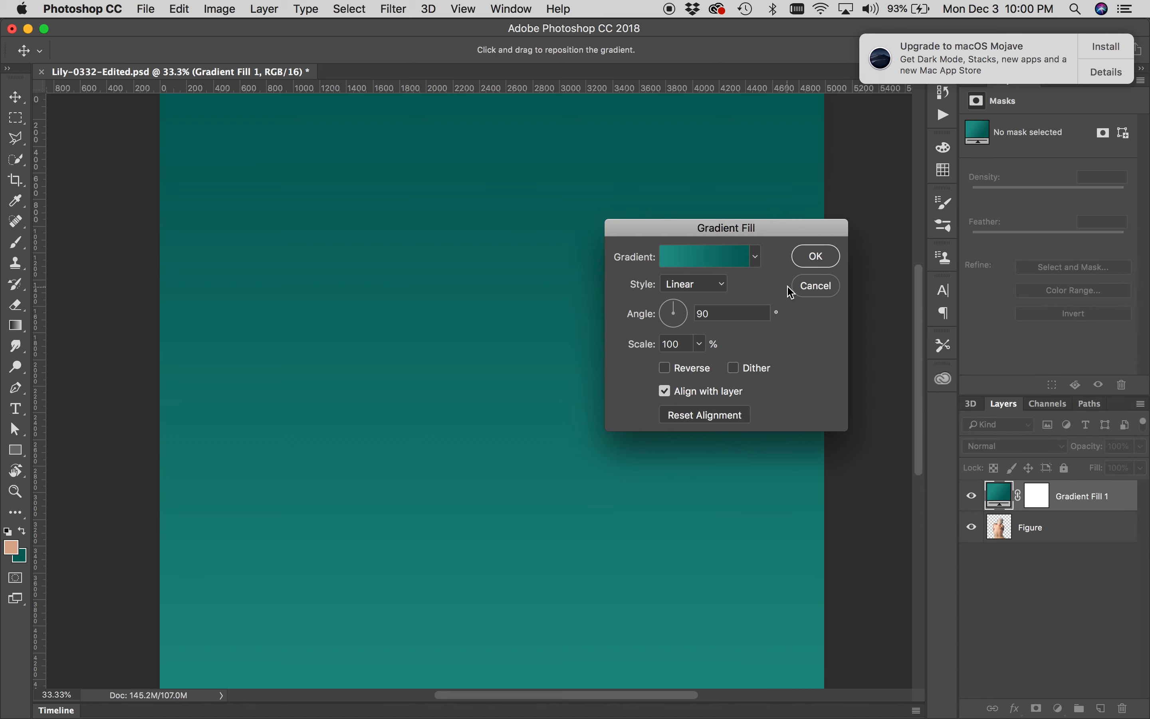
Set the gradient fill's angle to -33.69° and confirm the Gradient Fill dialog
left_click(685, 319)
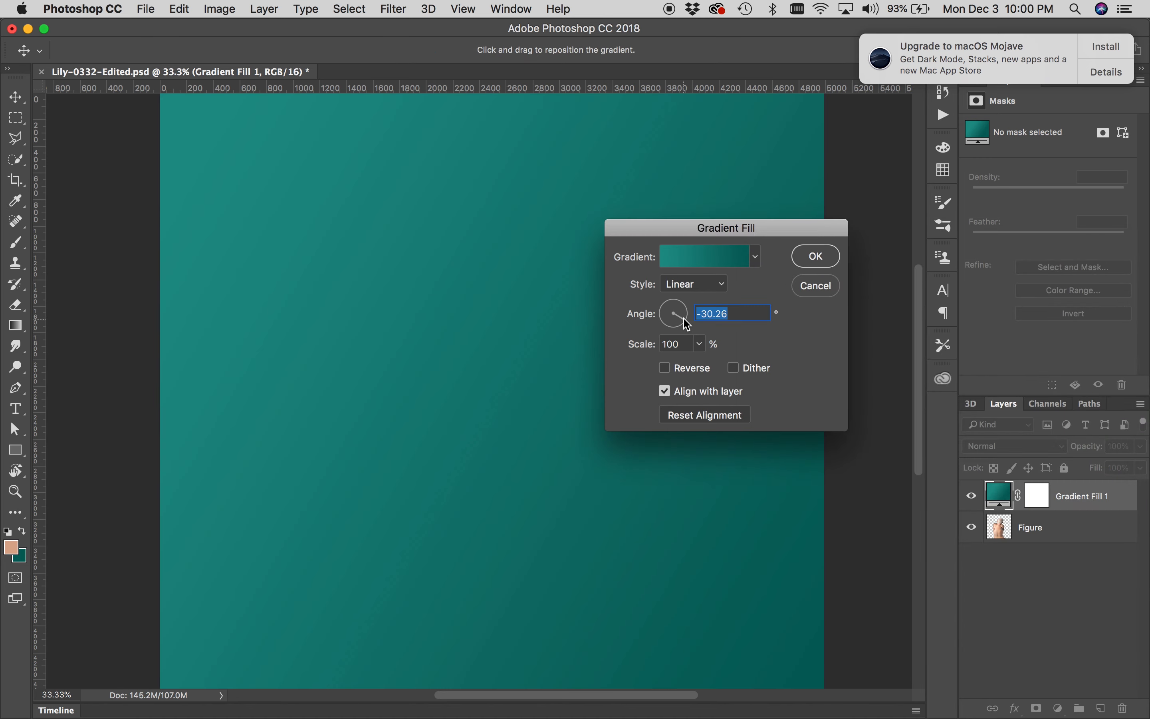
left_click_drag(684, 319, 685, 322)
left_click(818, 258)
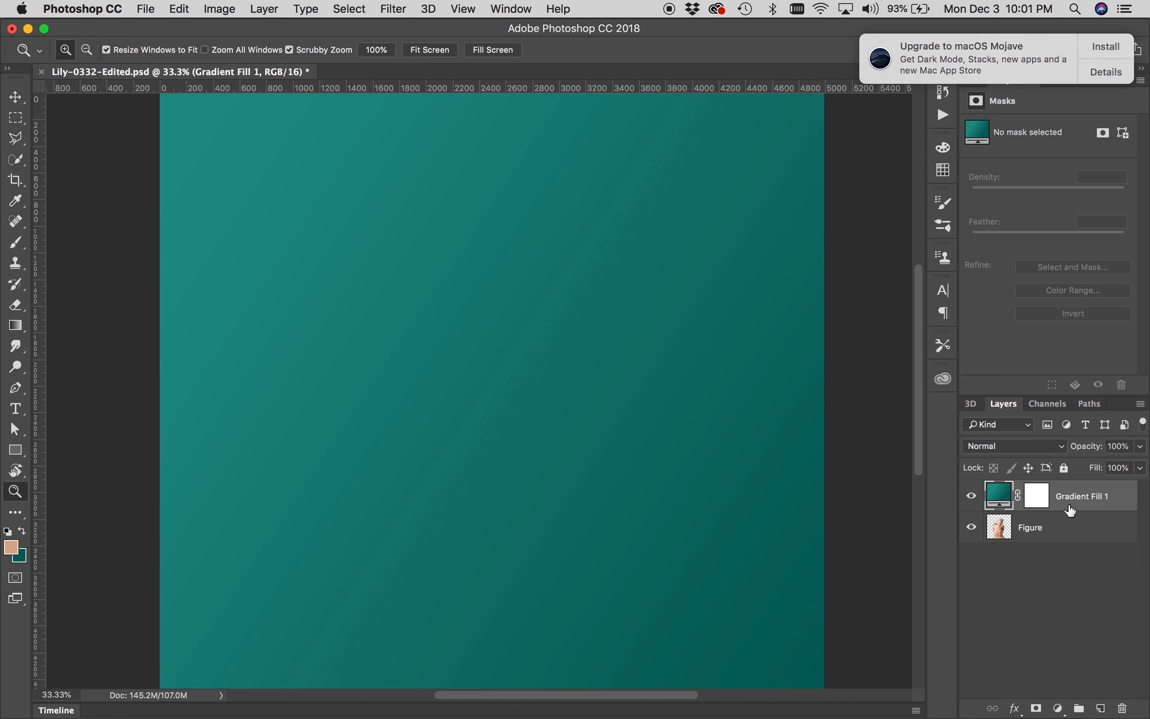
Move the Gradient Fill layer below the Figure layer so it becomes the background
left_click_drag(1075, 497, 1074, 544)
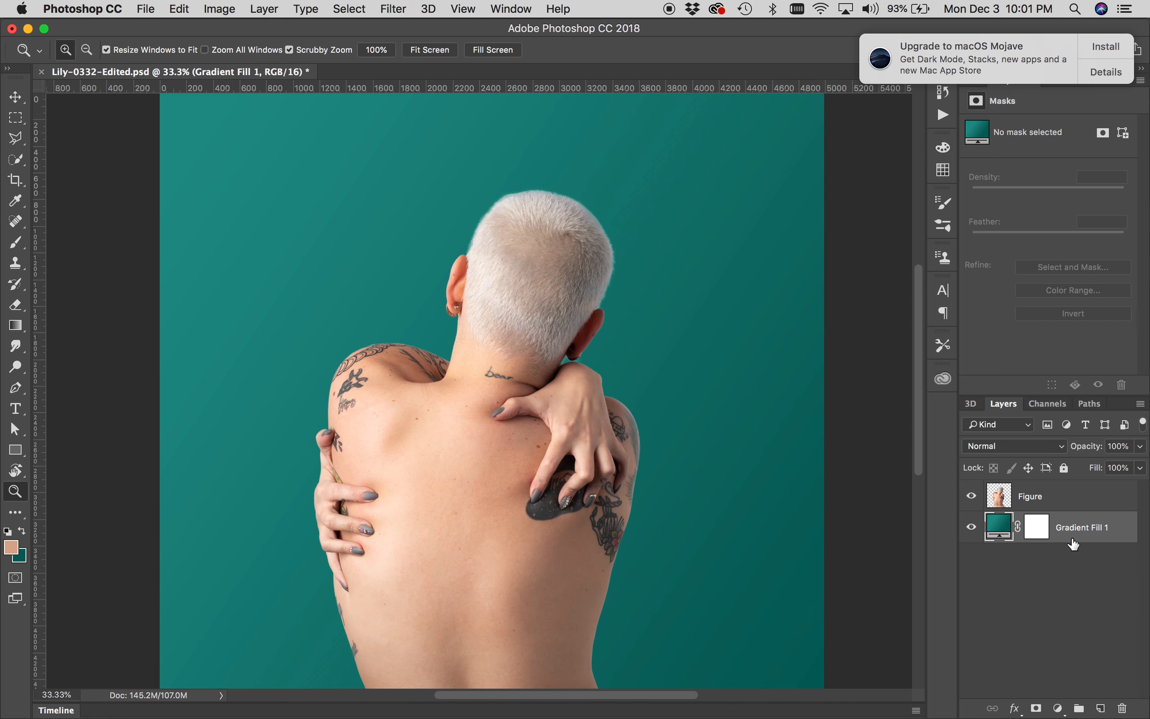
left_click(667, 503, "alt")
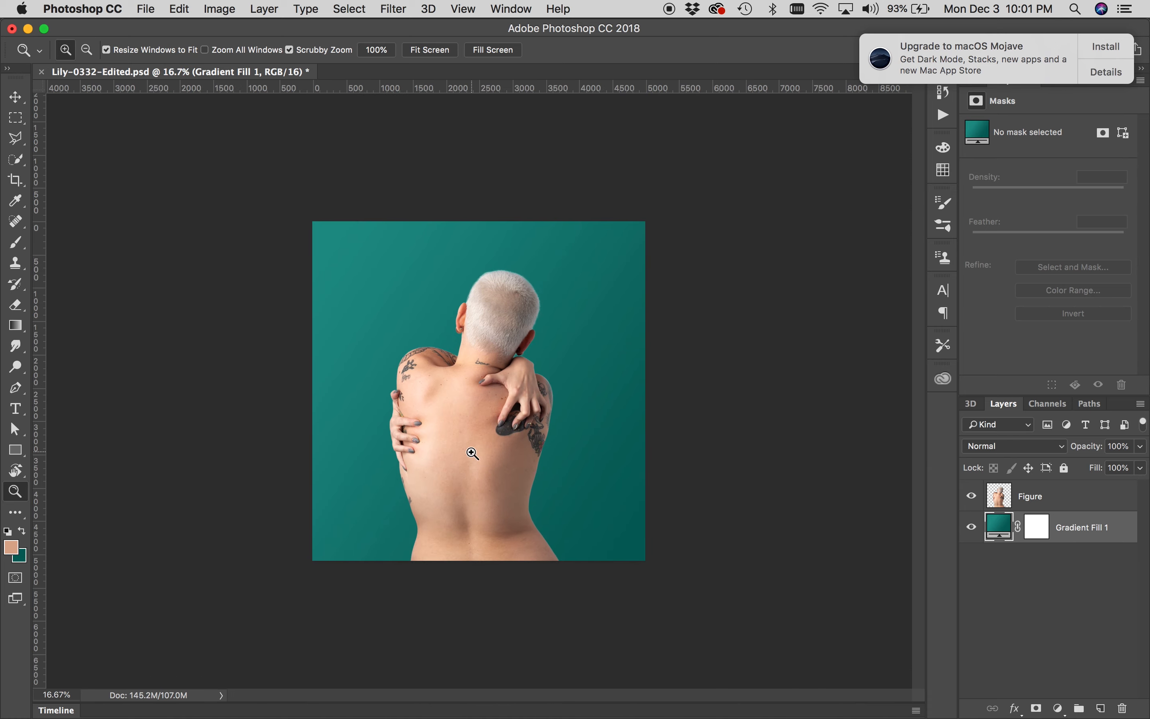
left_click(473, 452)
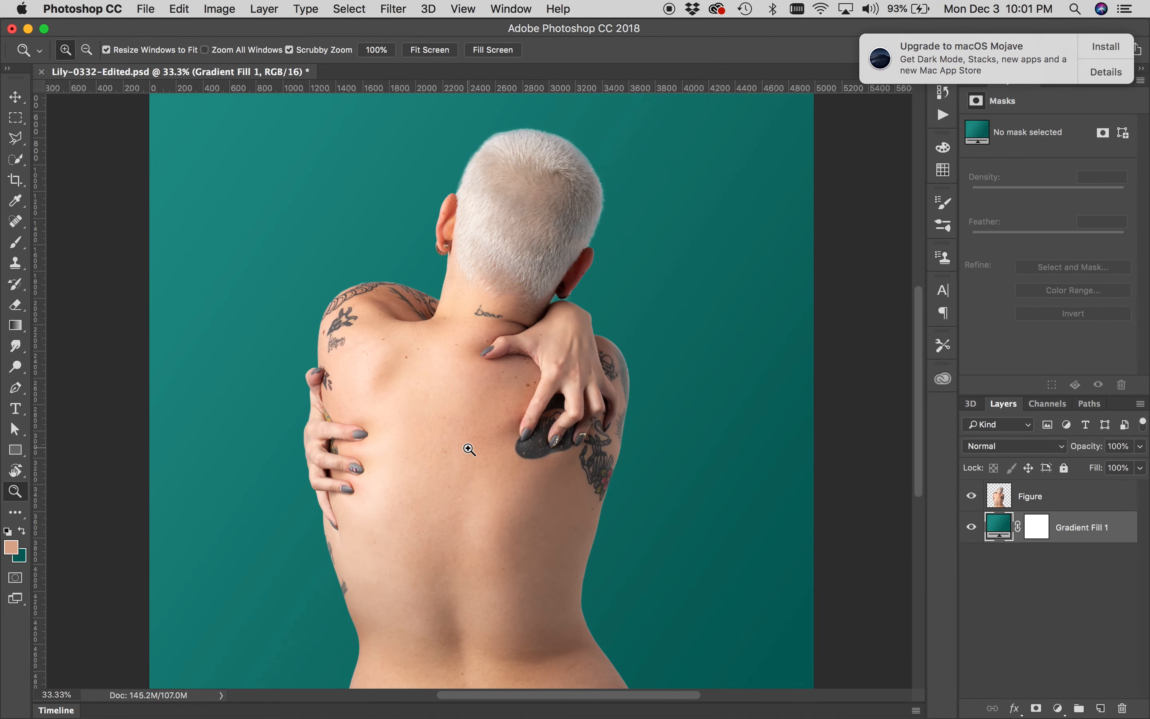
left_click_drag(460, 473, 463, 477)
left_click(463, 477)
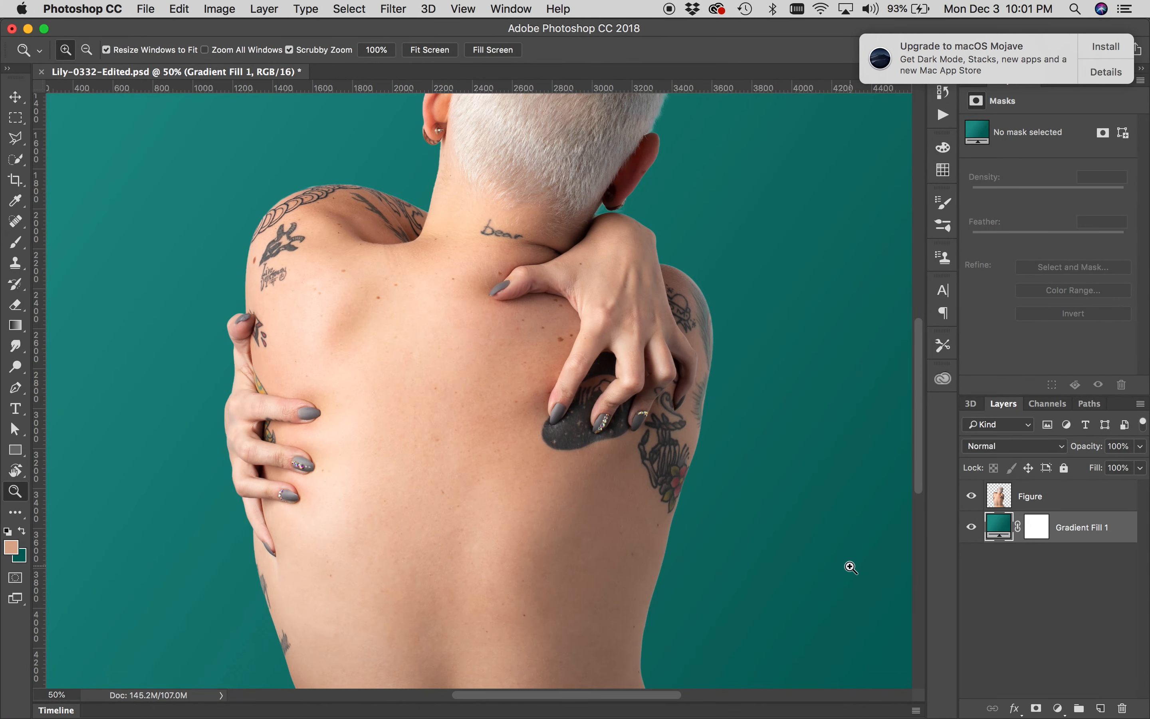
Select the Figure layer and pick the triangle shape for the Custom Shape tool
left_click(1054, 505)
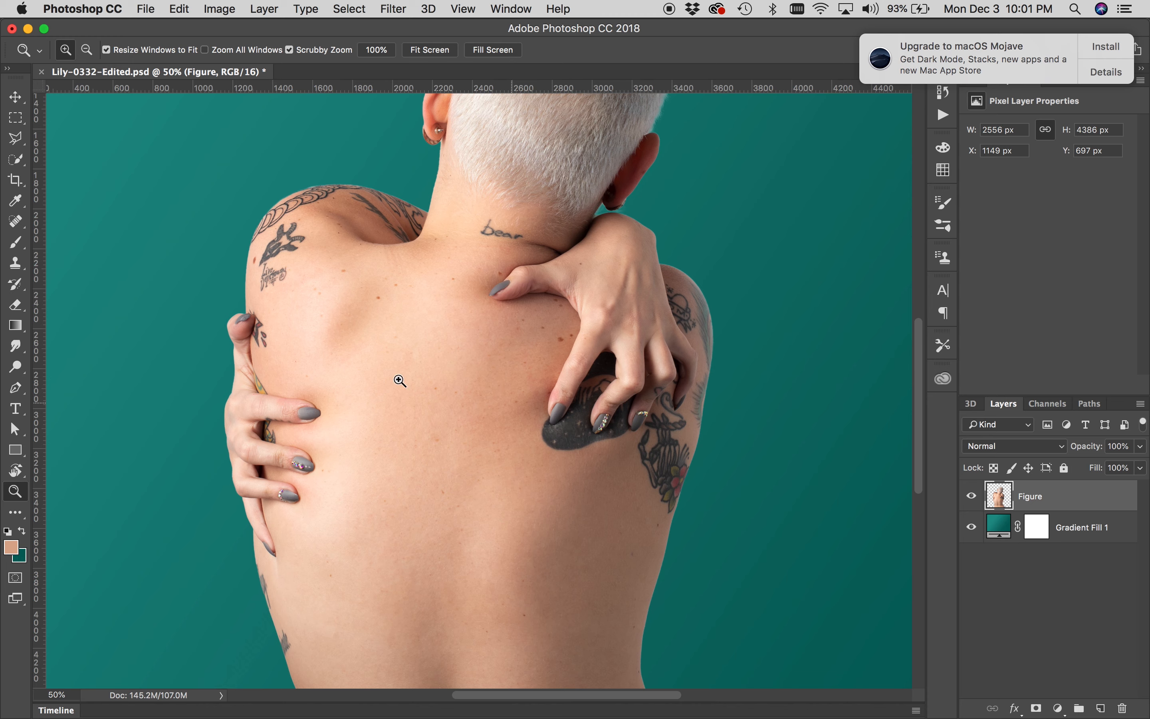
left_click(11, 455)
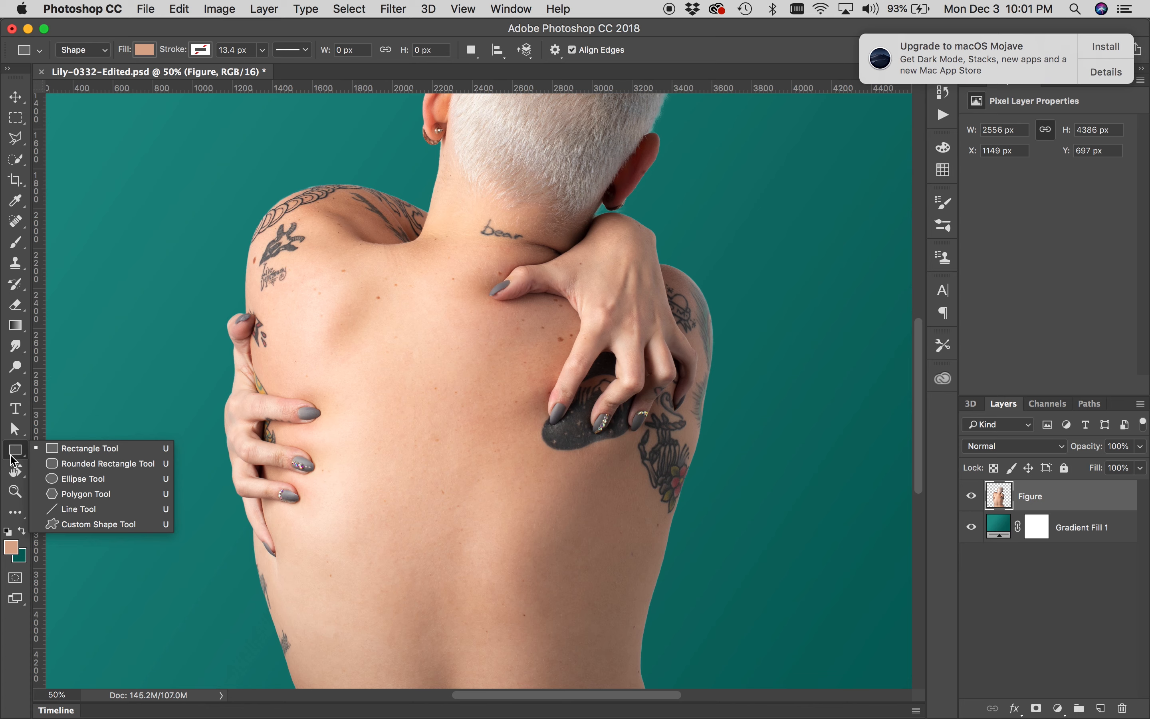
left_click(13, 460)
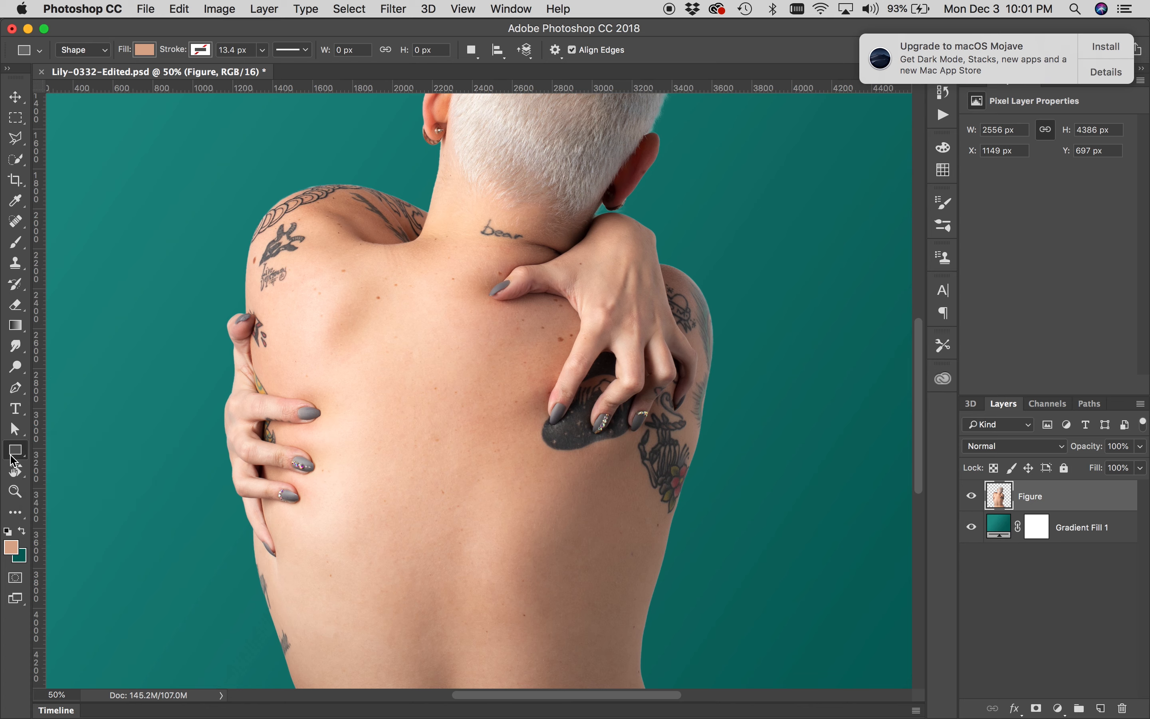
left_click(16, 458)
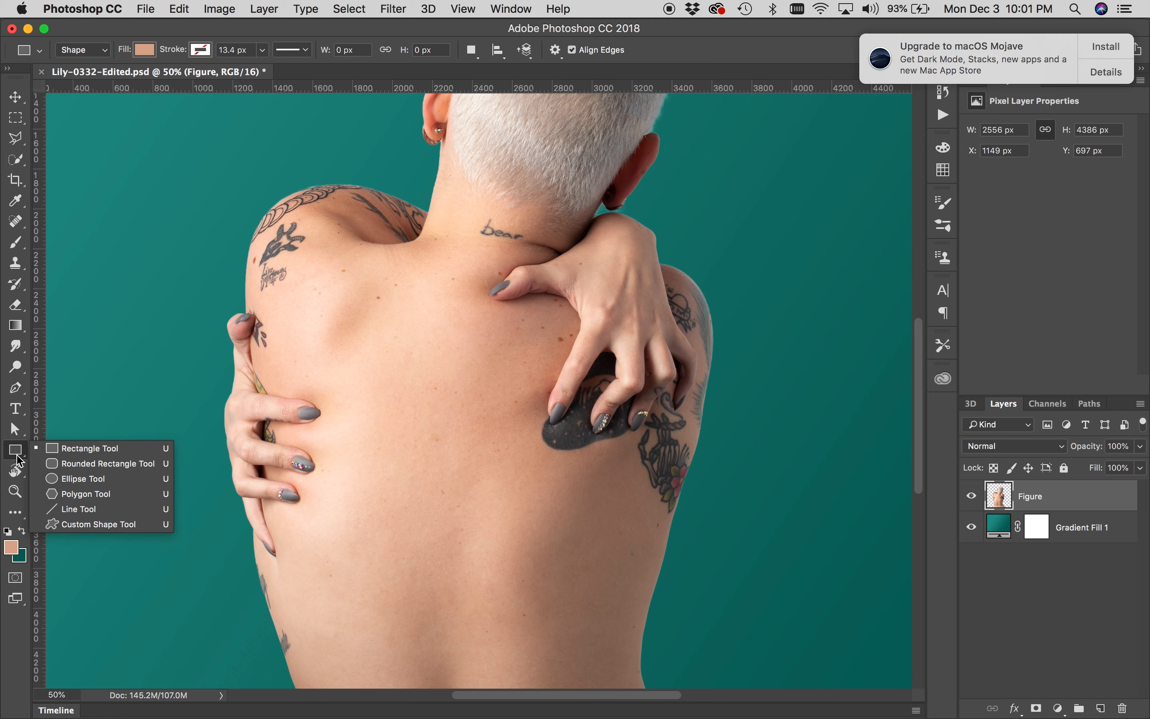
left_click(63, 523)
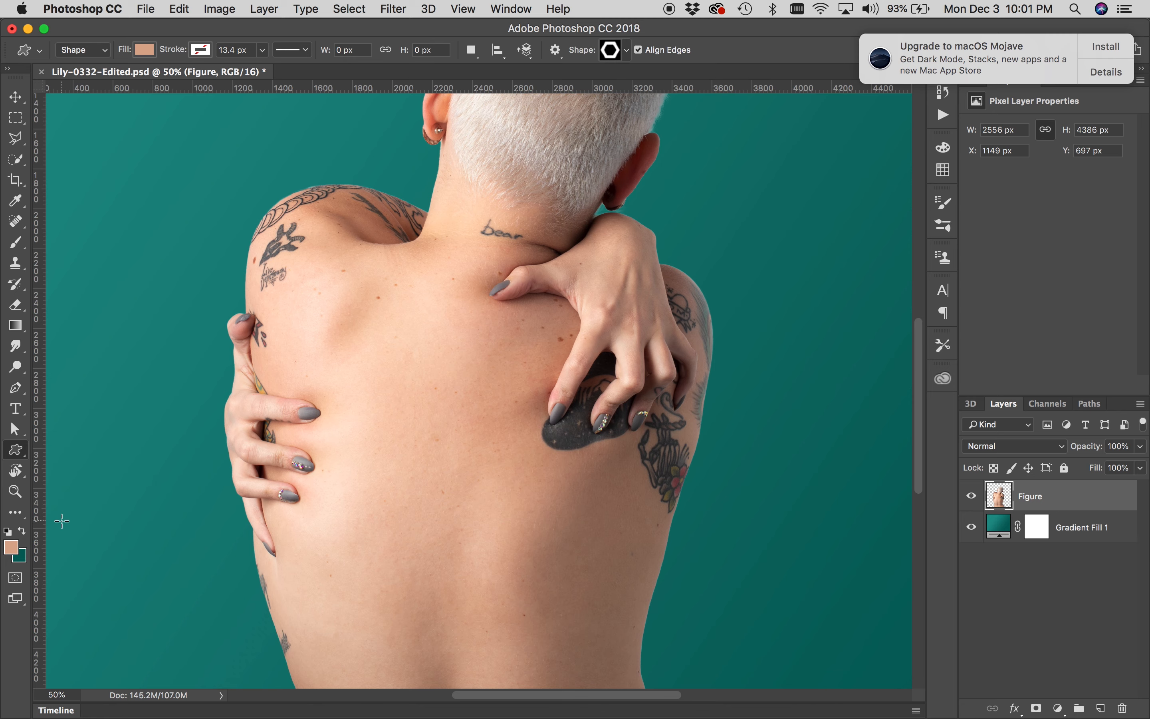
left_click(629, 50)
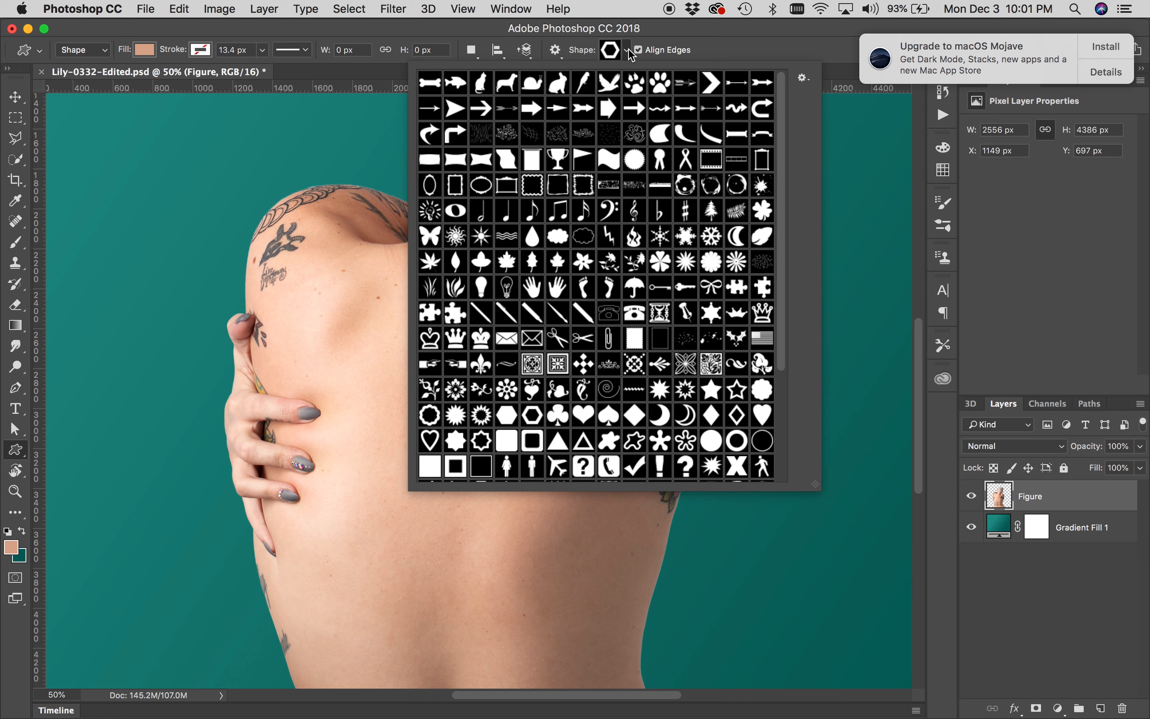
scroll(669, 242, "down", 6)
scroll(669, 242, "up", 6)
left_click(808, 81)
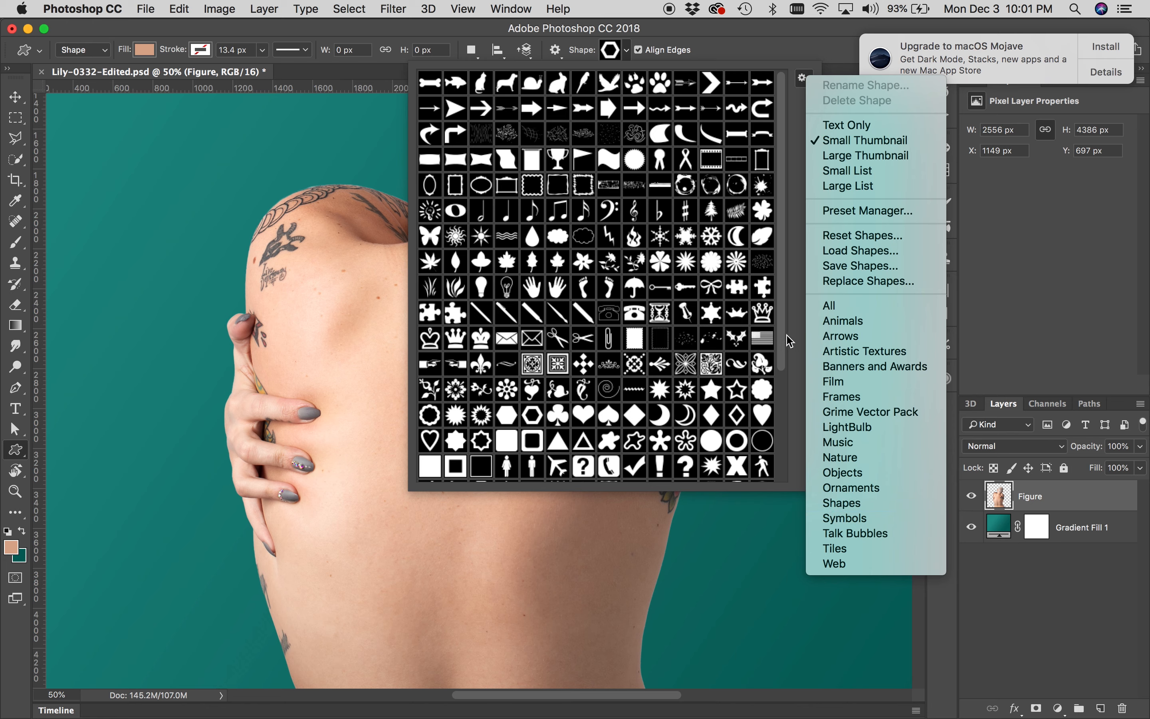
left_click(795, 316)
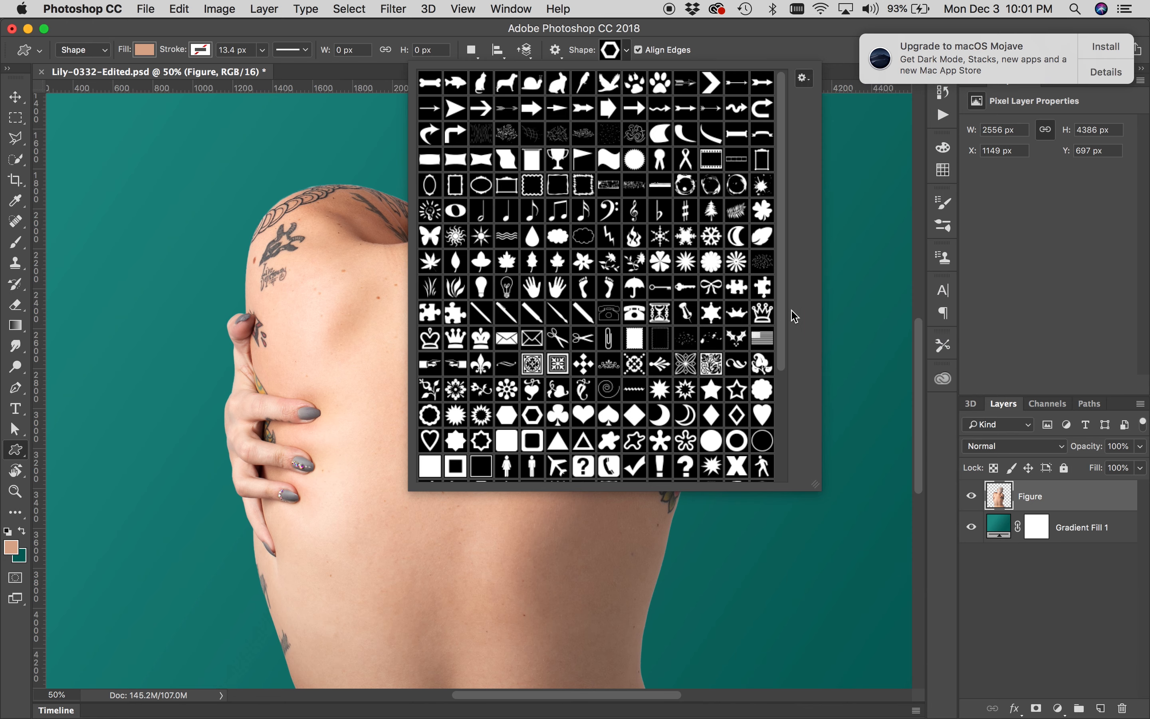
scroll(788, 309, "down", 1)
scroll(788, 310, "down", 3)
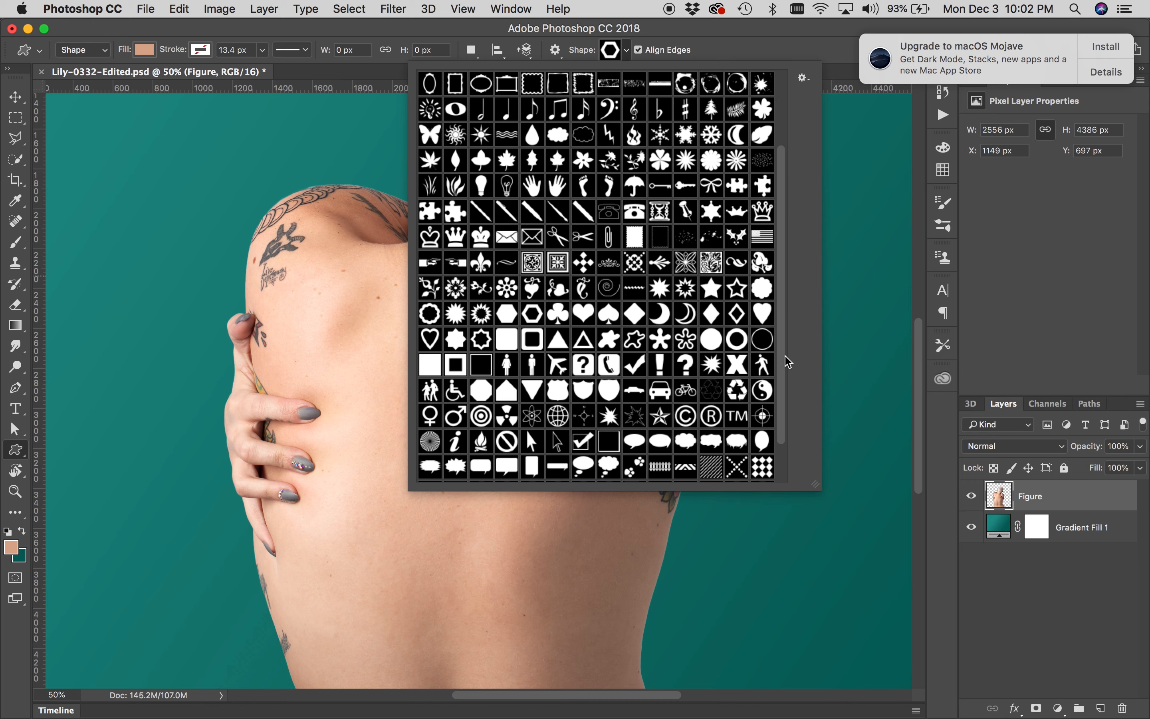
scroll(787, 357, "down", 1)
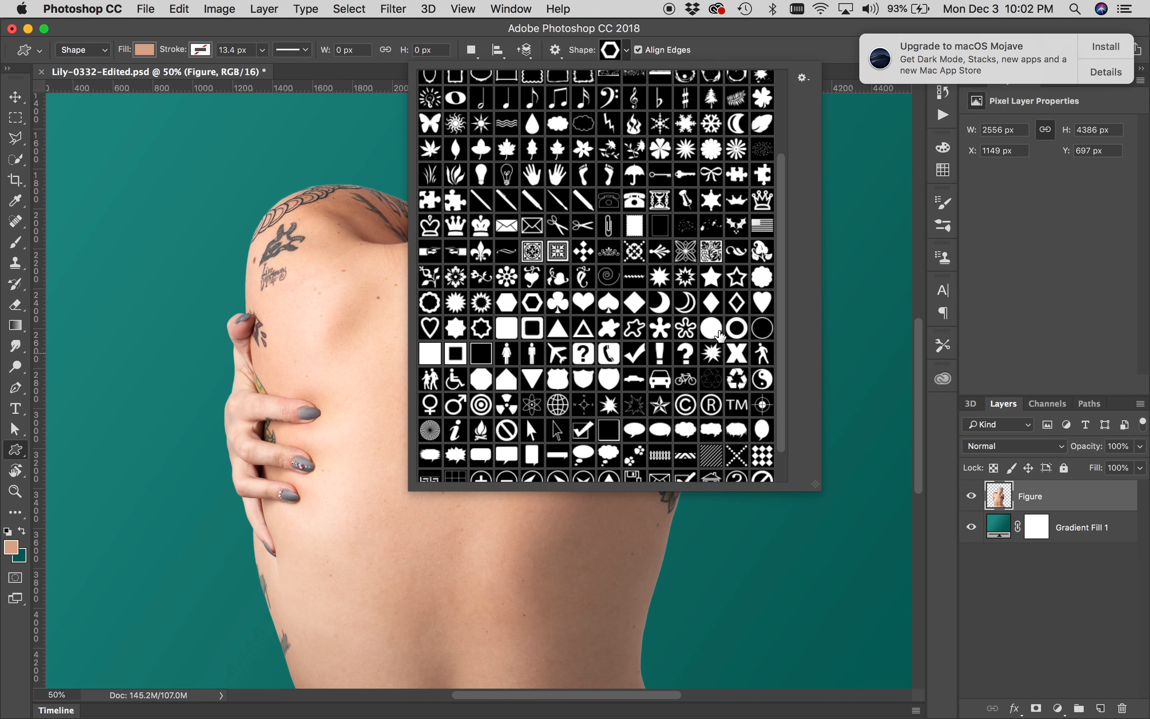
left_click(560, 329)
Draw a triangle about 482 × 416 px on the middle of the figure's back
left_click(398, 412)
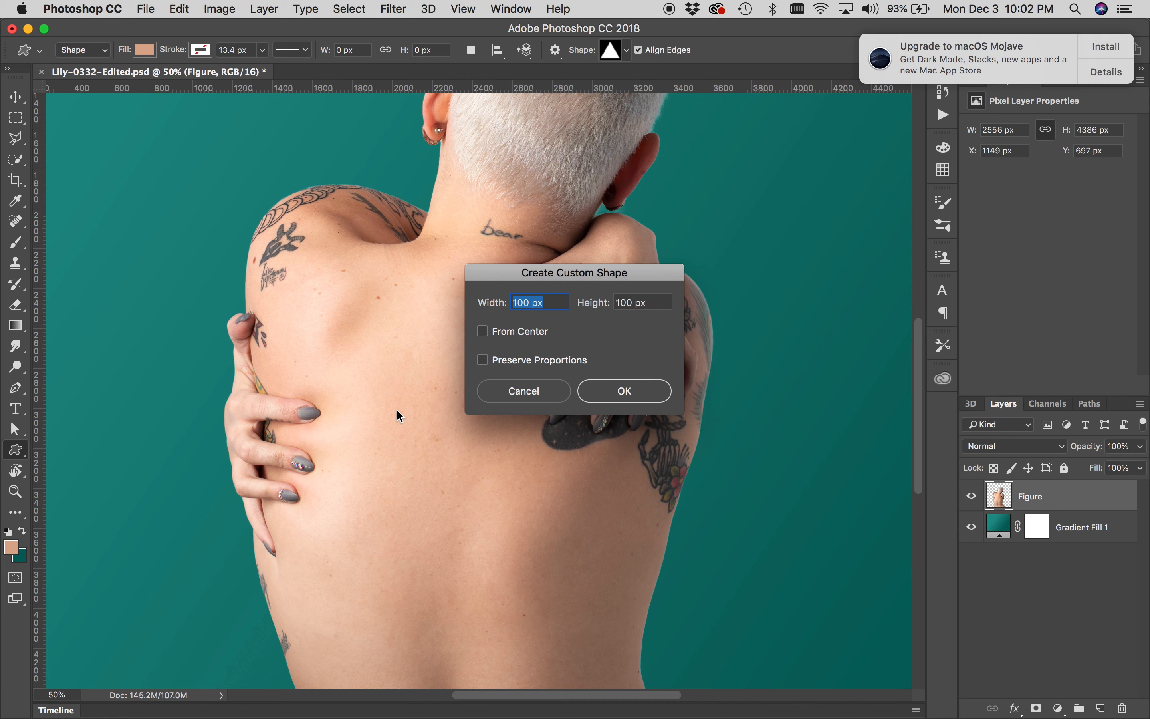
left_click(520, 394)
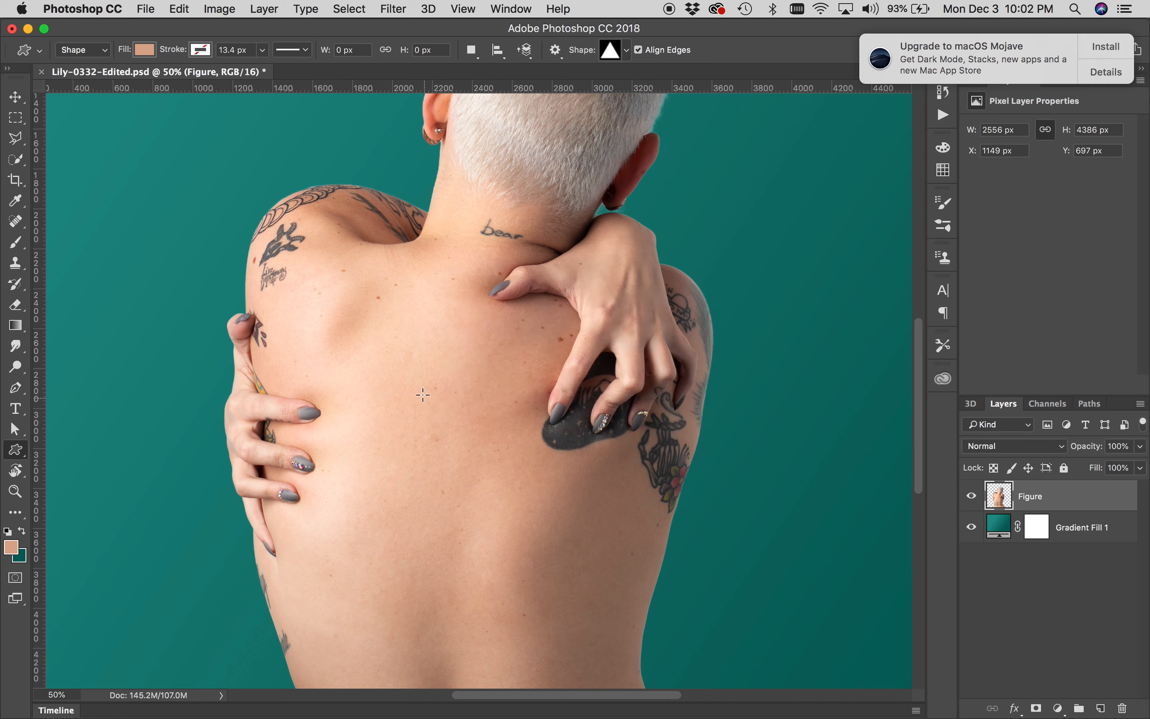
left_click_drag(418, 385, 515, 489)
key("shift")
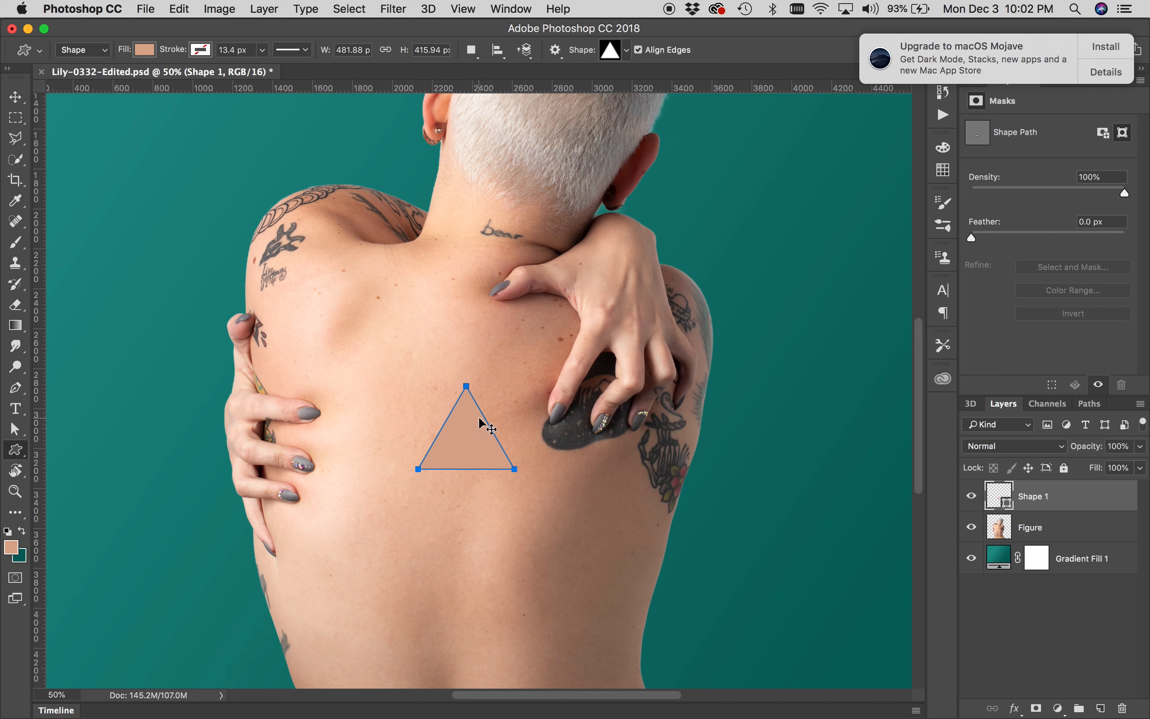
Move the triangle shape slightly lower with the Move tool
key("v")
mouse_move(458, 447)
left_mouse_down()
mouse_move(468, 486)
mouse_move(457, 451)
mouse_move(466, 467)
left_mouse_up()
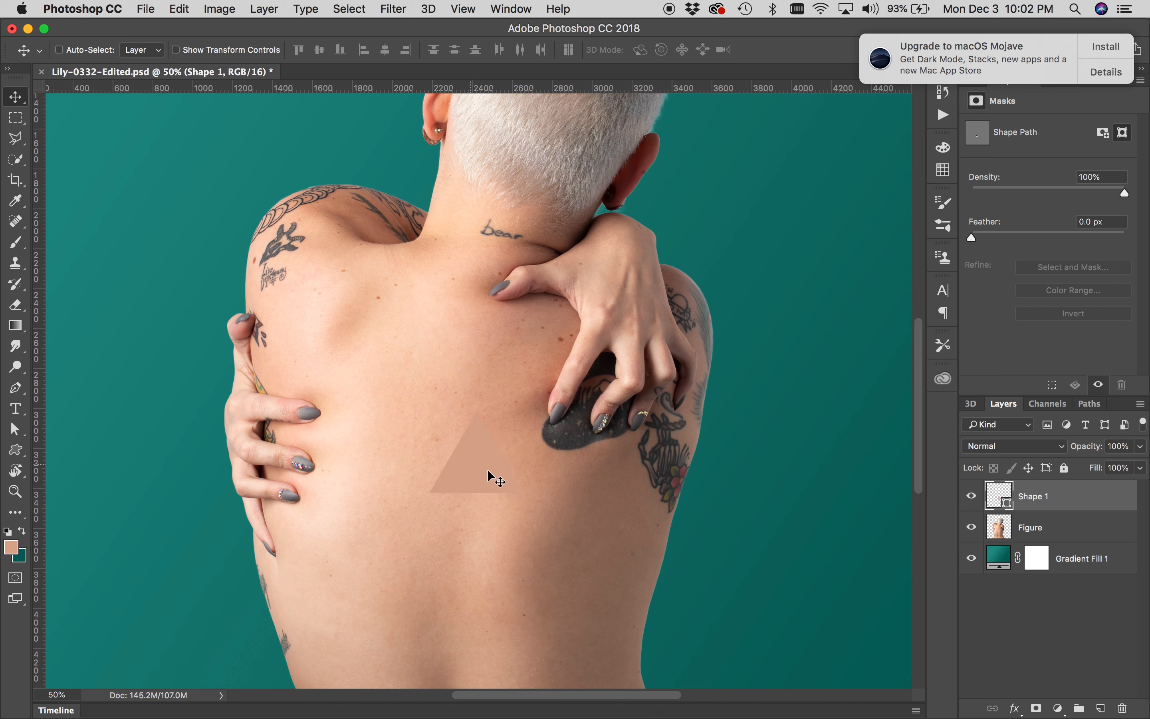
Change the triangle shape's fill colour to black
double_click(998, 497)
left_click_drag(800, 422, 694, 555)
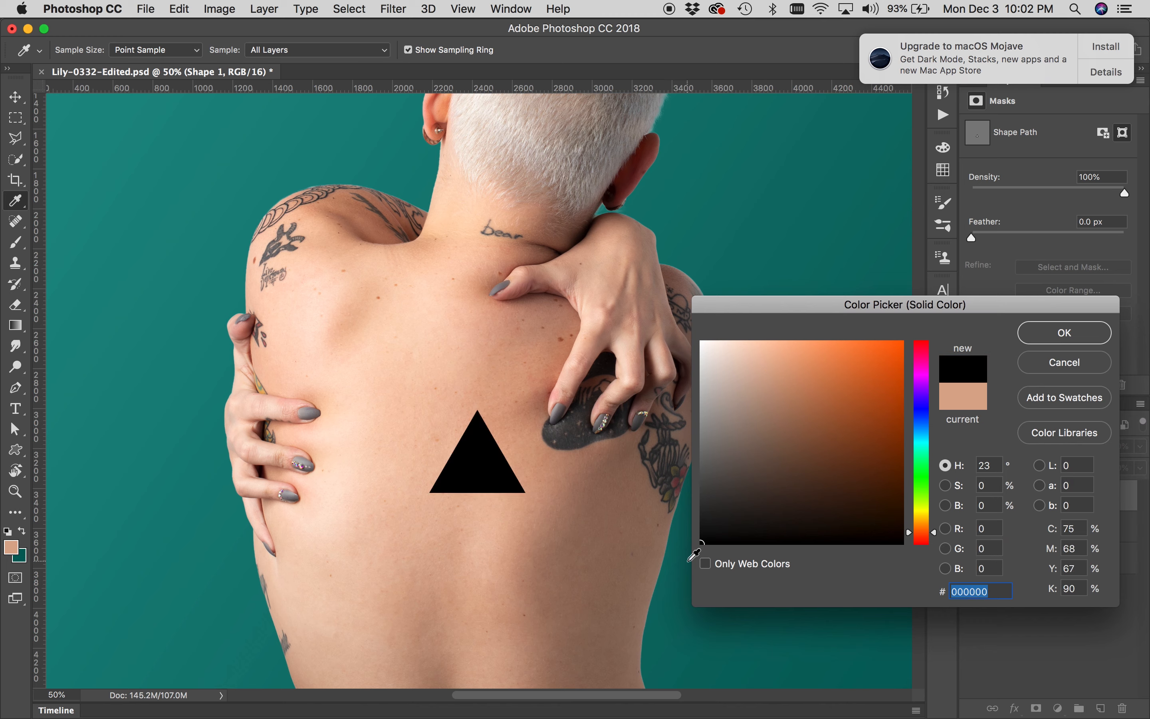
left_click(1044, 340)
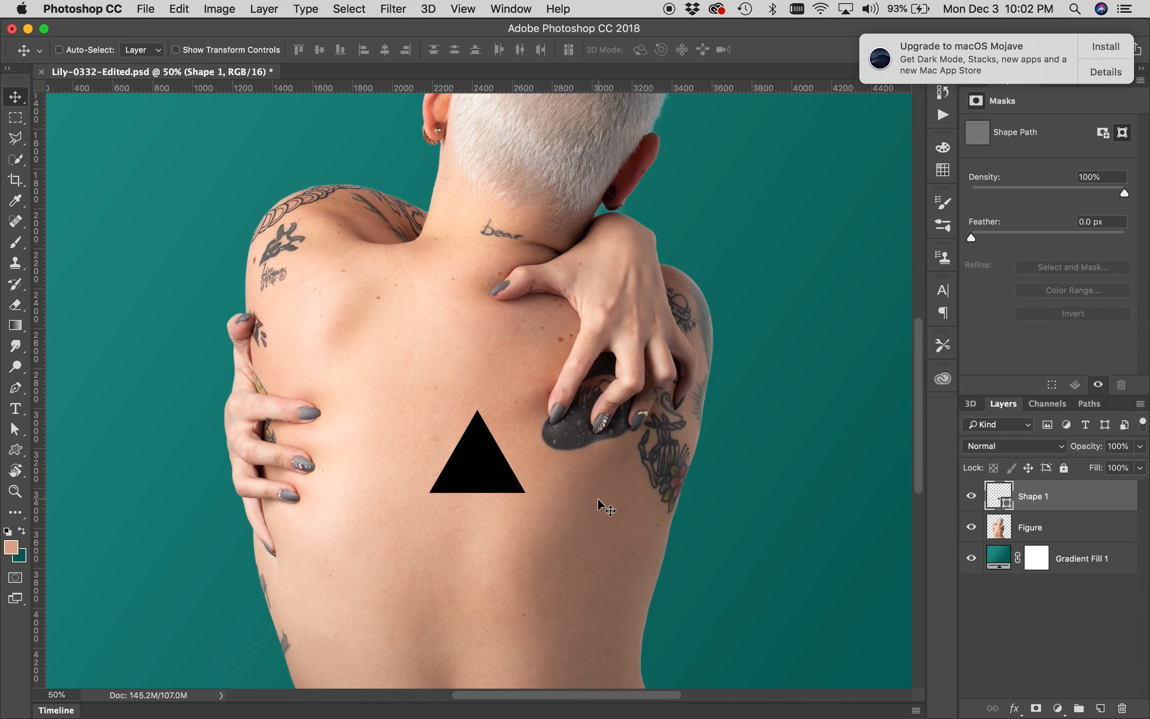
Nudge the triangle slightly lower and compare the image with the finished reference in Lightroom
left_click_drag(481, 459, 478, 470)
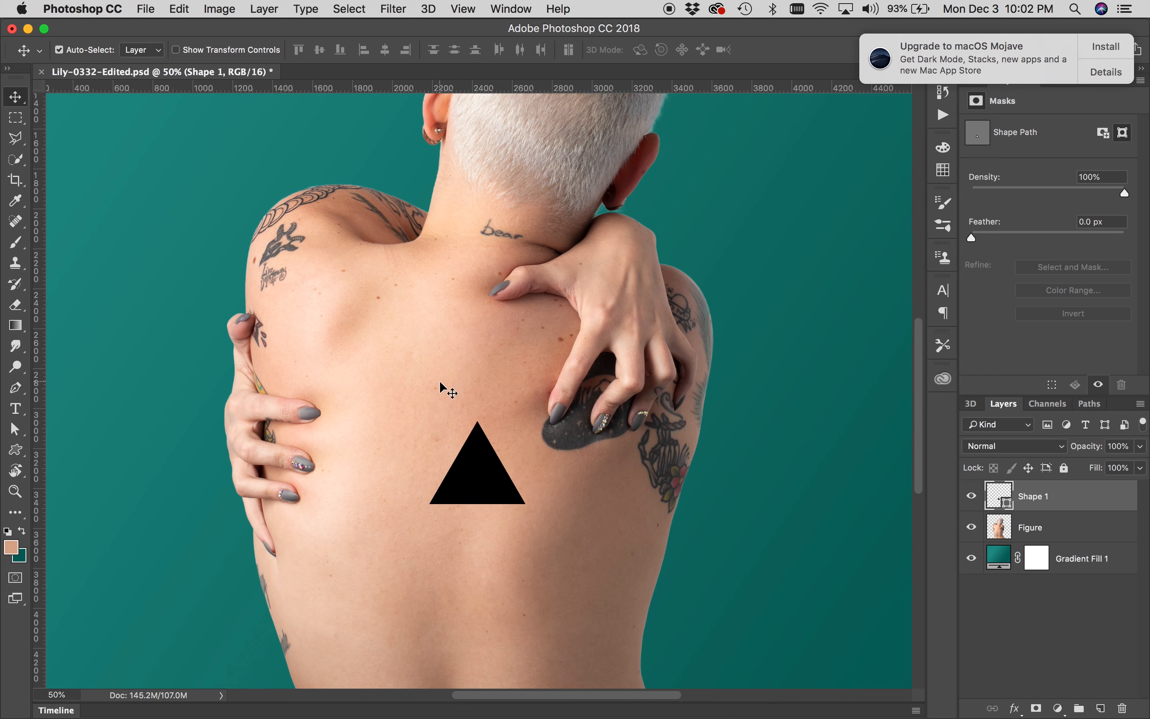
key("super+Tab")
key("super+Tab")
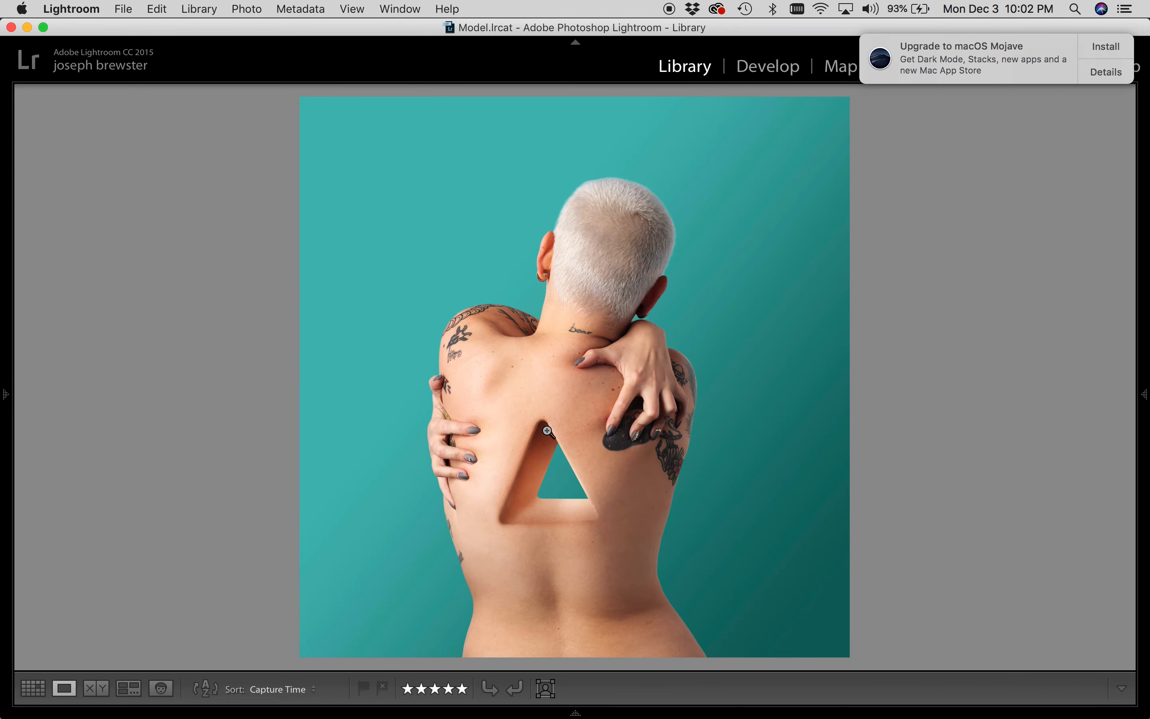
key("super+Tab")
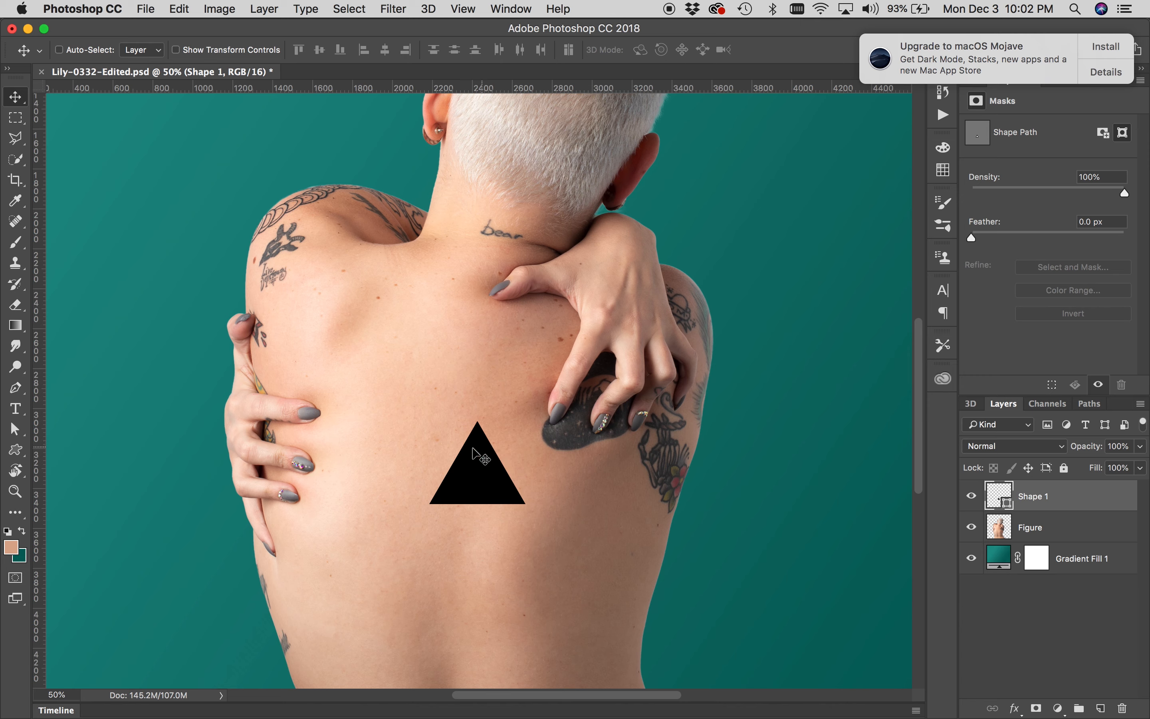
Load the triangle shape's outline as a selection and hide the Shape 1 layer
left_click(995, 497, "super")
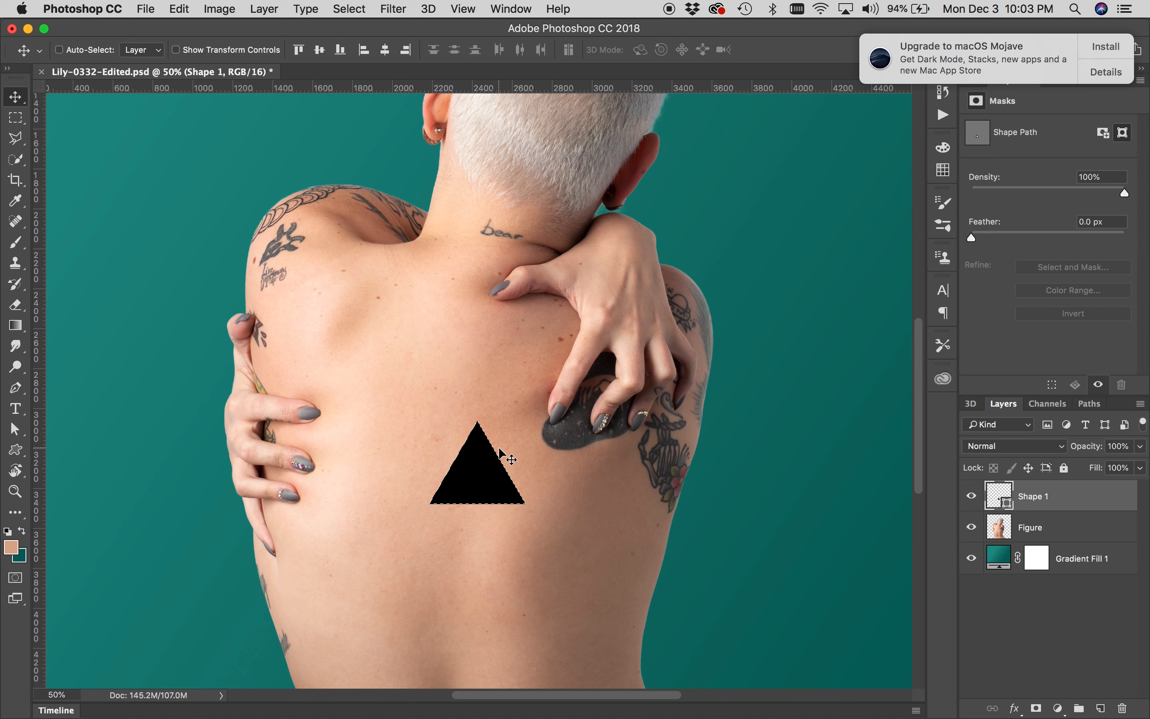
key("z")
left_click(470, 455)
left_click(471, 461)
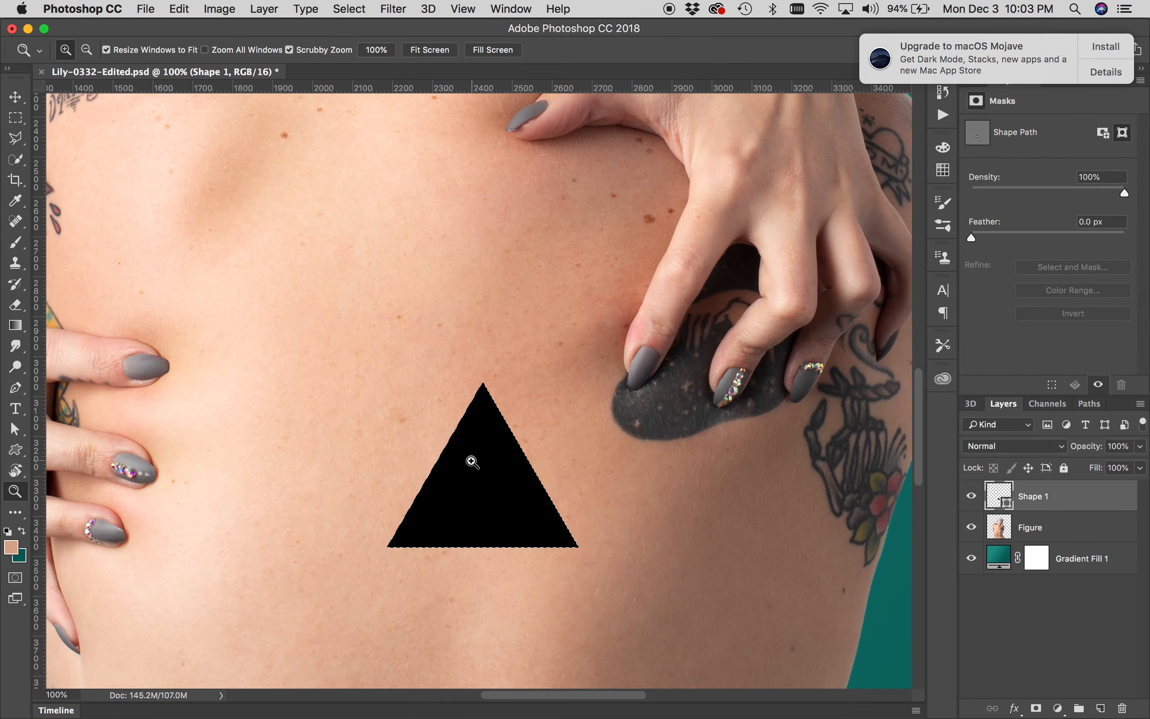
left_click(472, 462, "alt")
left_click(472, 461, "alt")
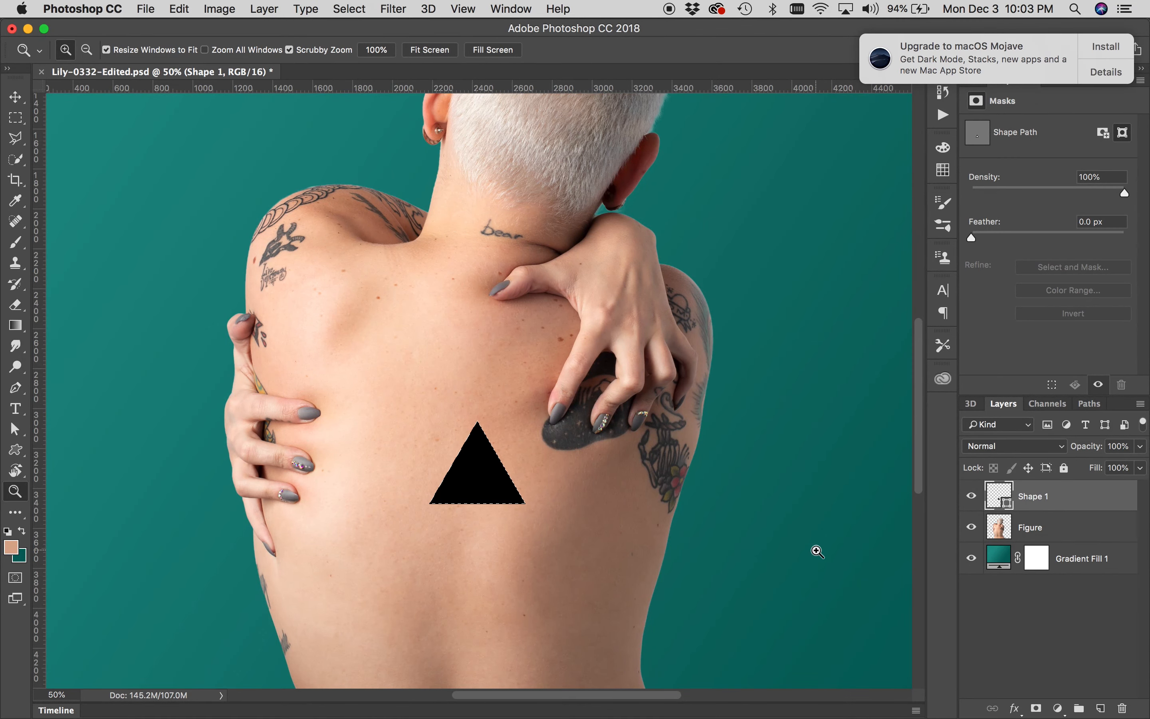
left_click(972, 496)
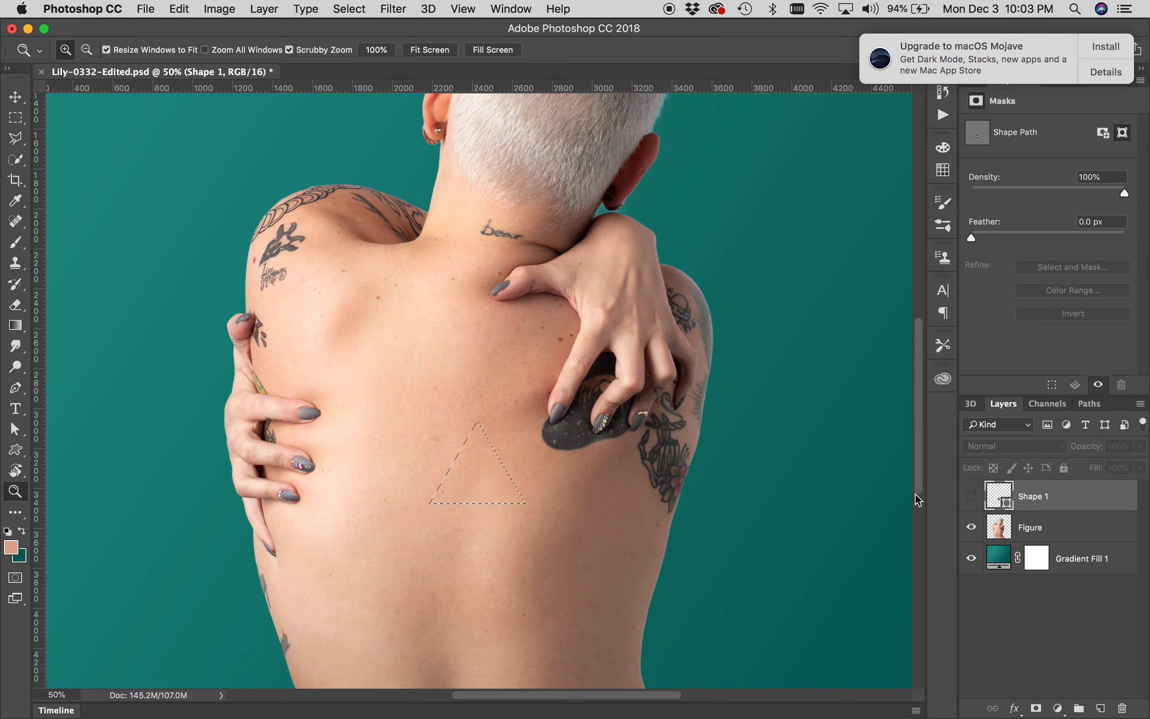
Smooth the triangle selection with a sample radius of 20 pixels
left_click(500, 473)
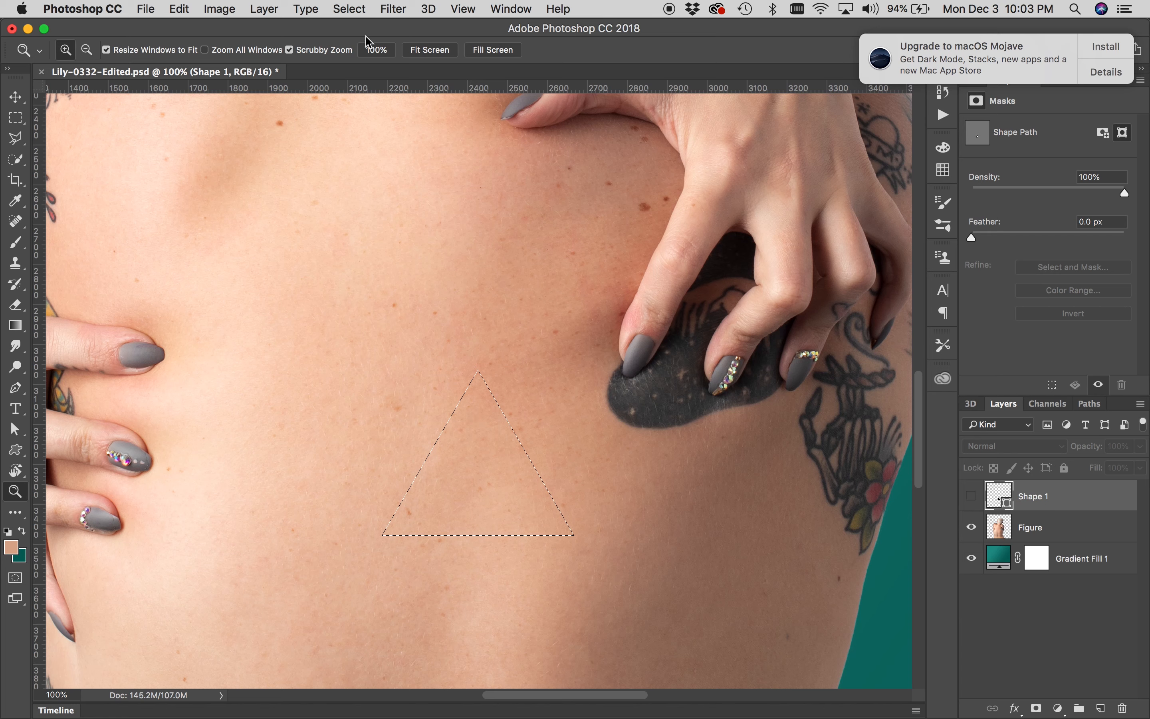
left_click(355, 14)
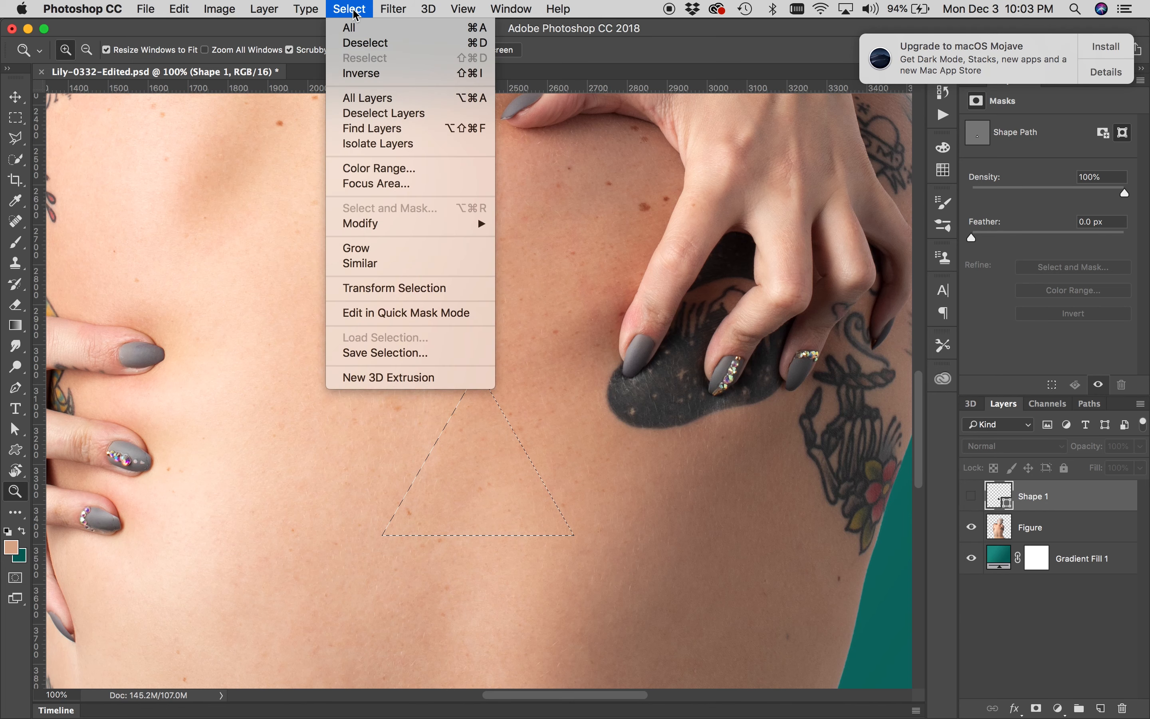
mouse_move(385, 227)
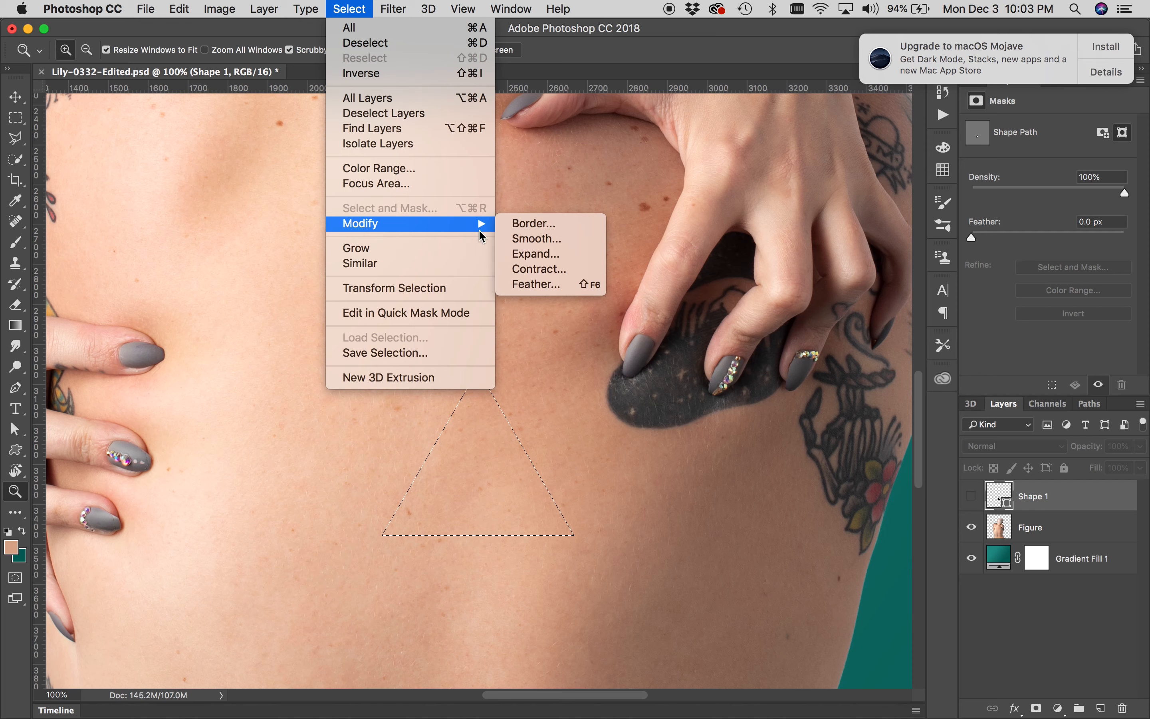
left_click(540, 239)
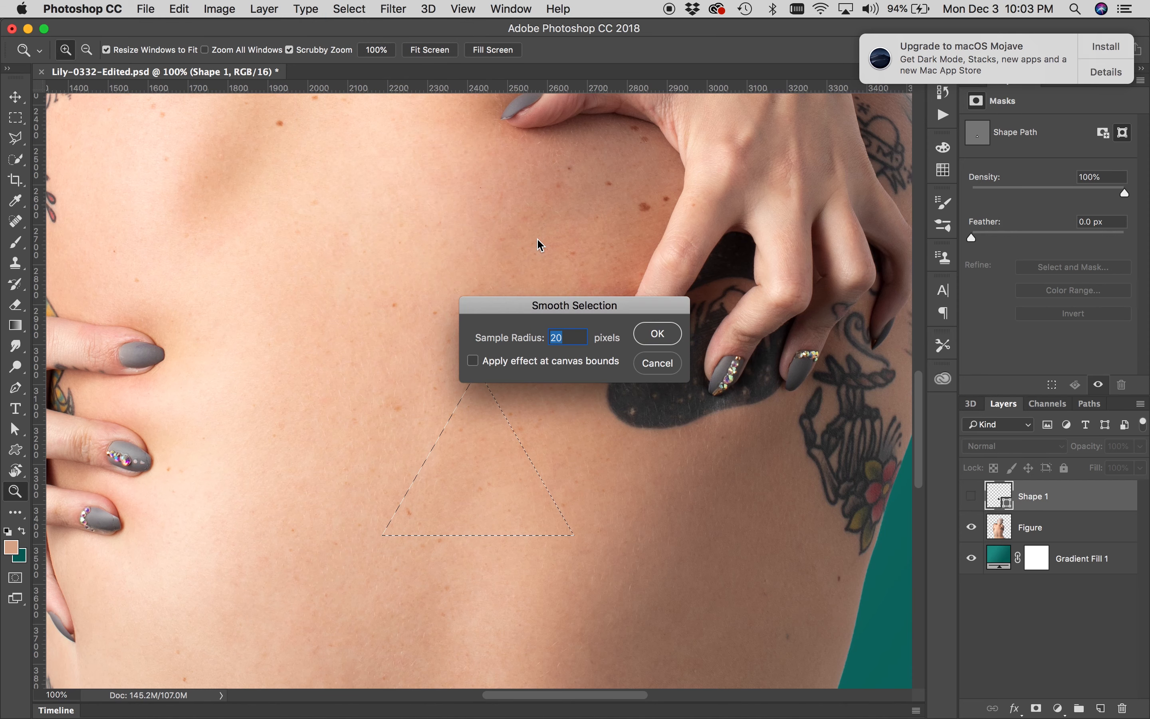
left_click_drag(521, 310, 619, 282)
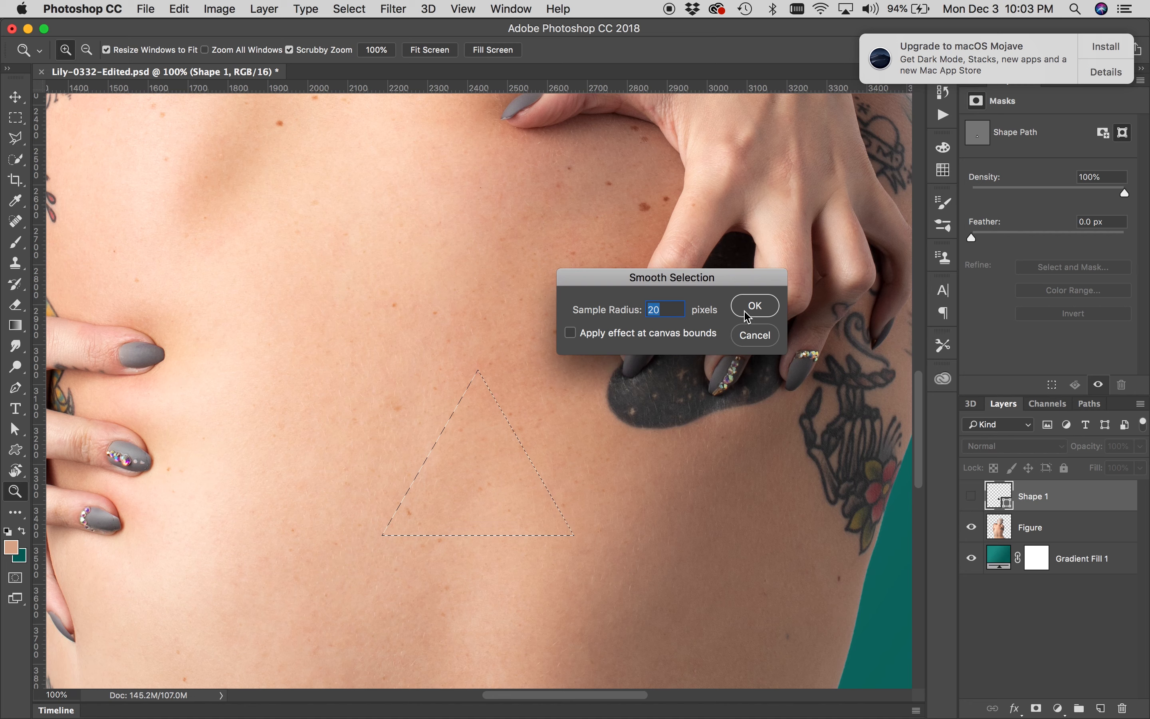
left_click(755, 305)
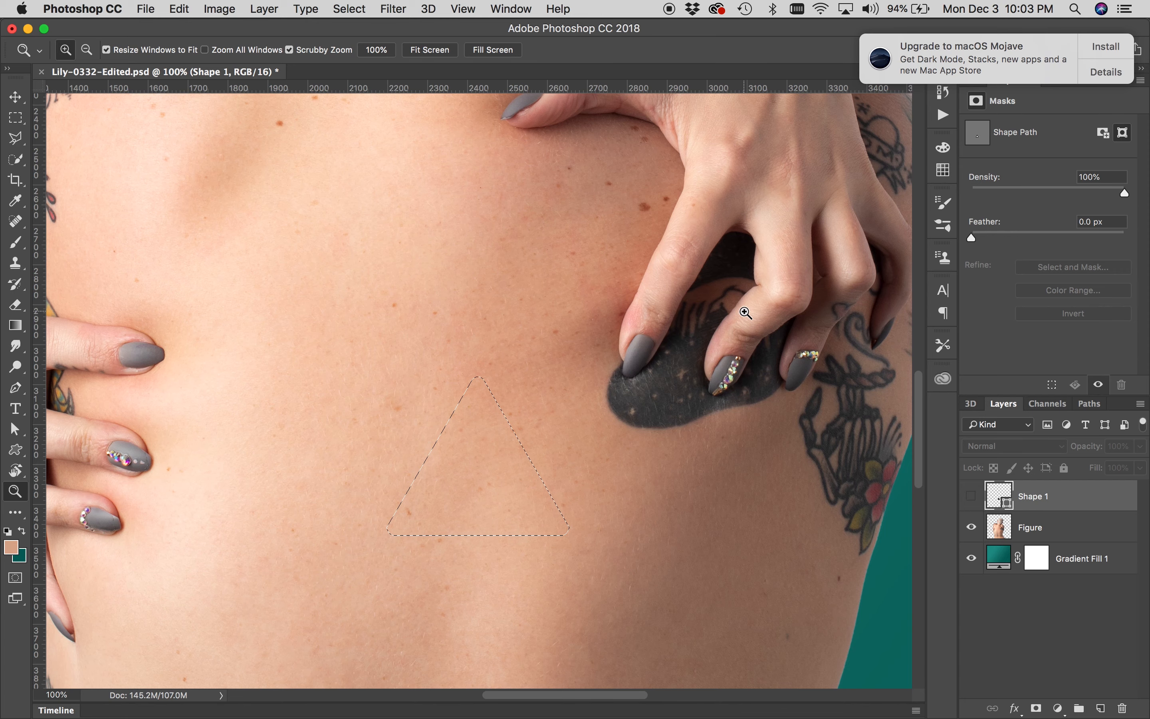
Add a layer mask to the Figure layer from the selection and invert it to cut a triangular hole
left_click(483, 386)
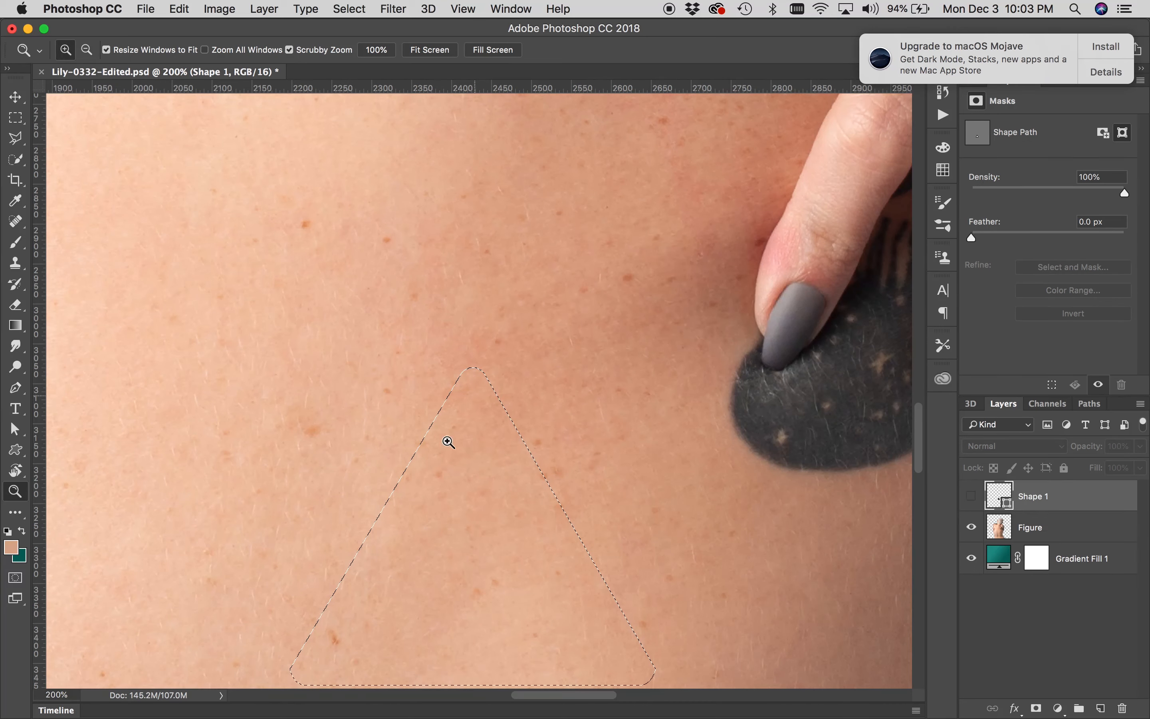
scroll(431, 462, "down", 5)
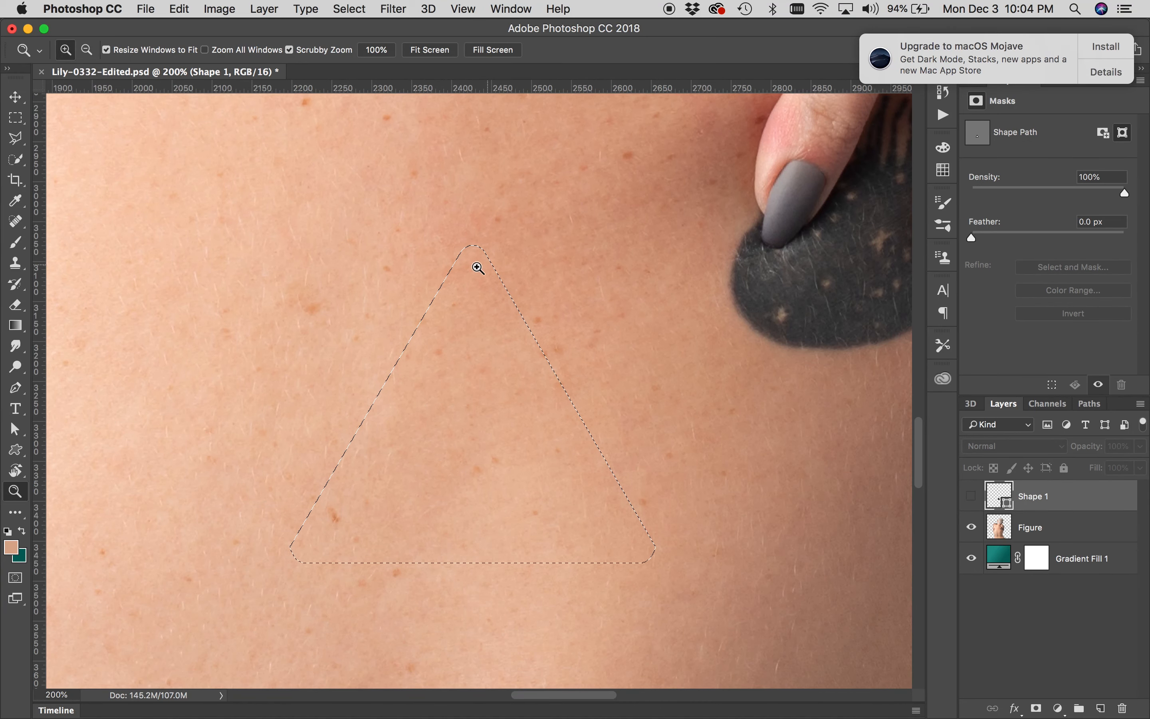
left_click(457, 342, "alt")
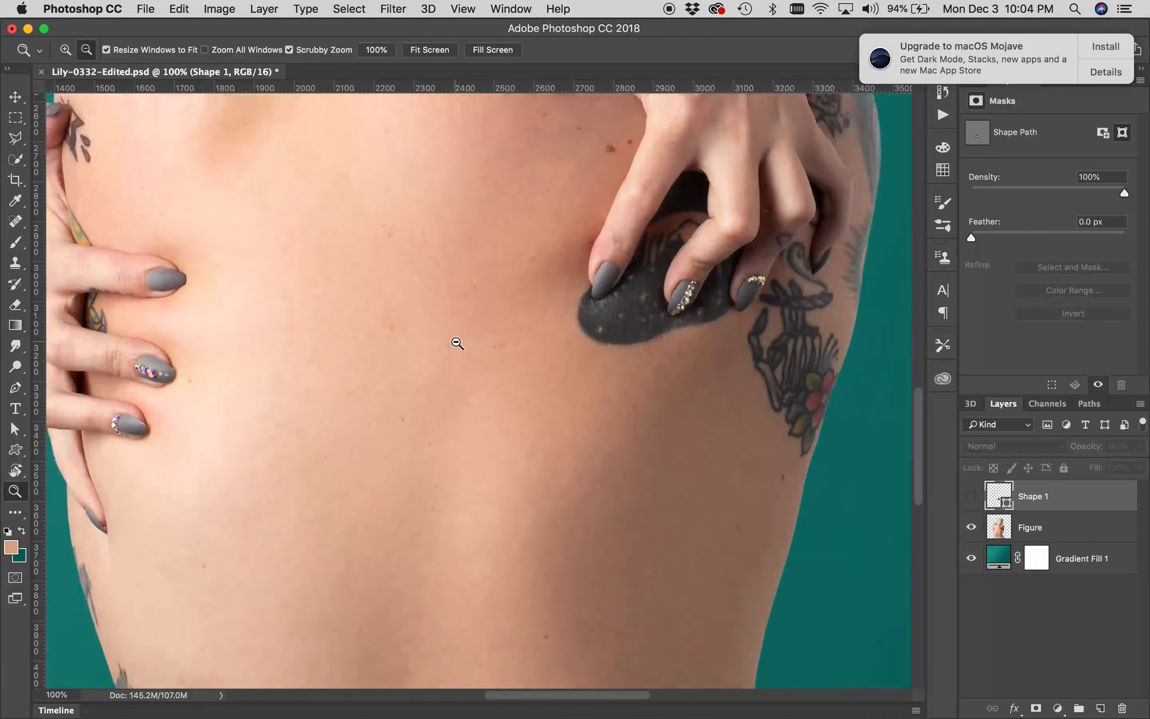
left_click(458, 342, "alt")
scroll(459, 333, "up", 3)
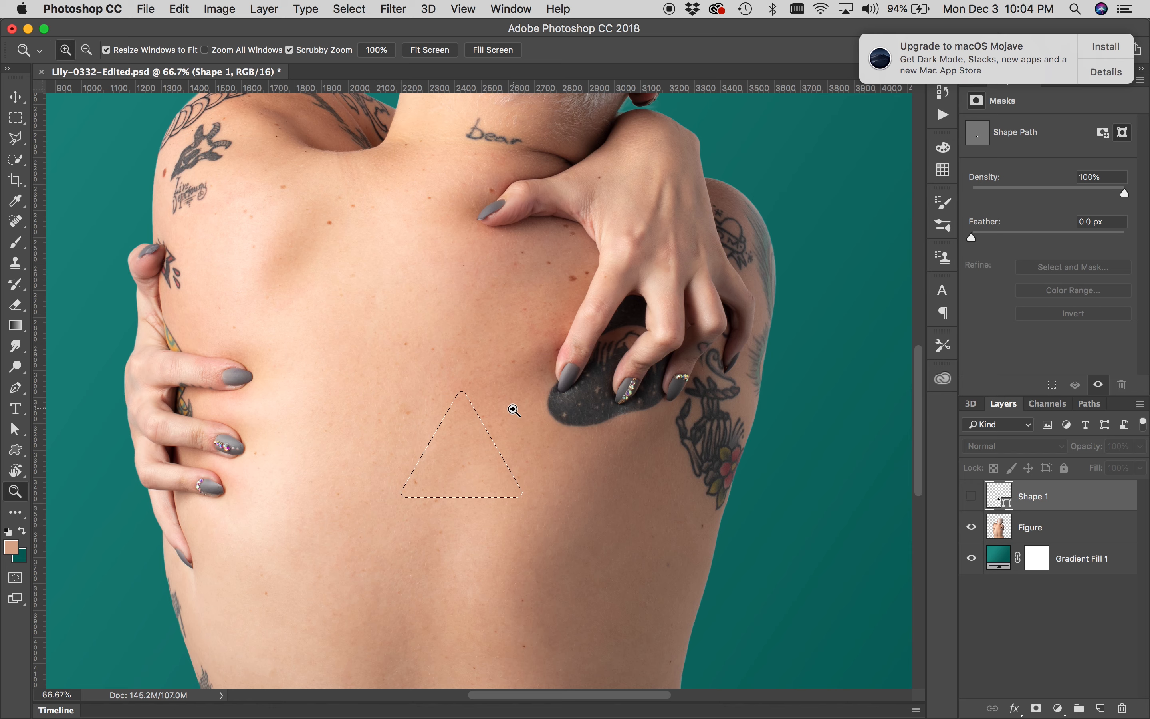
left_click(1030, 531)
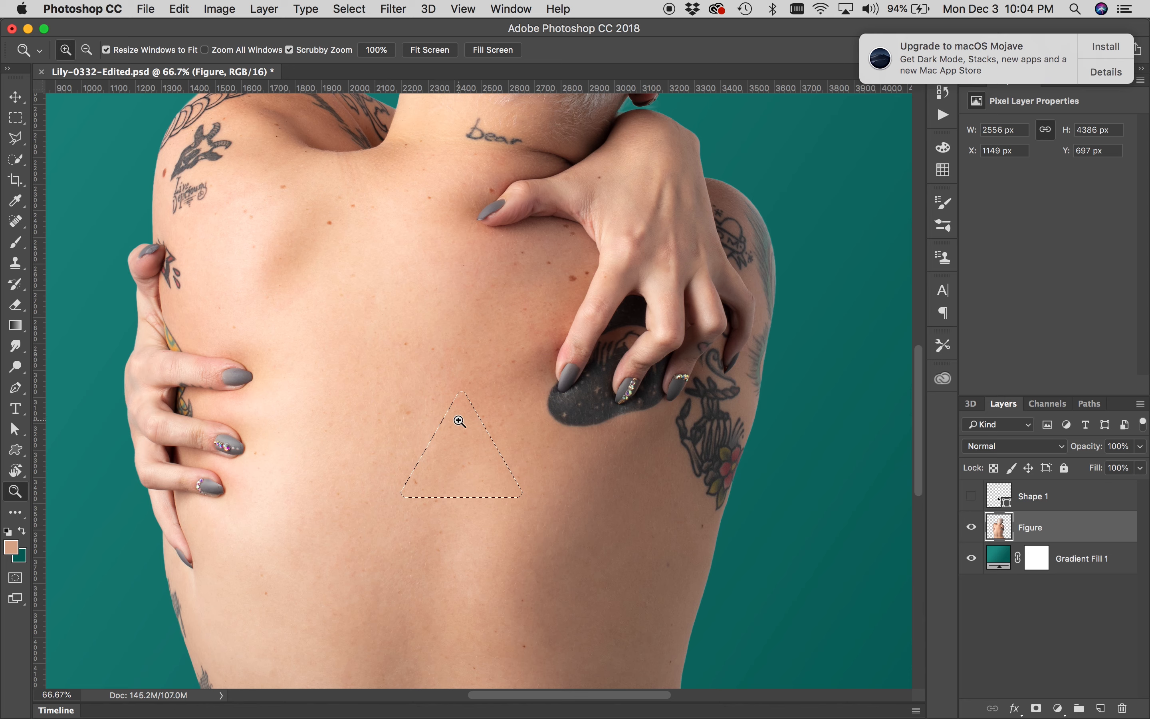
left_click(1038, 709)
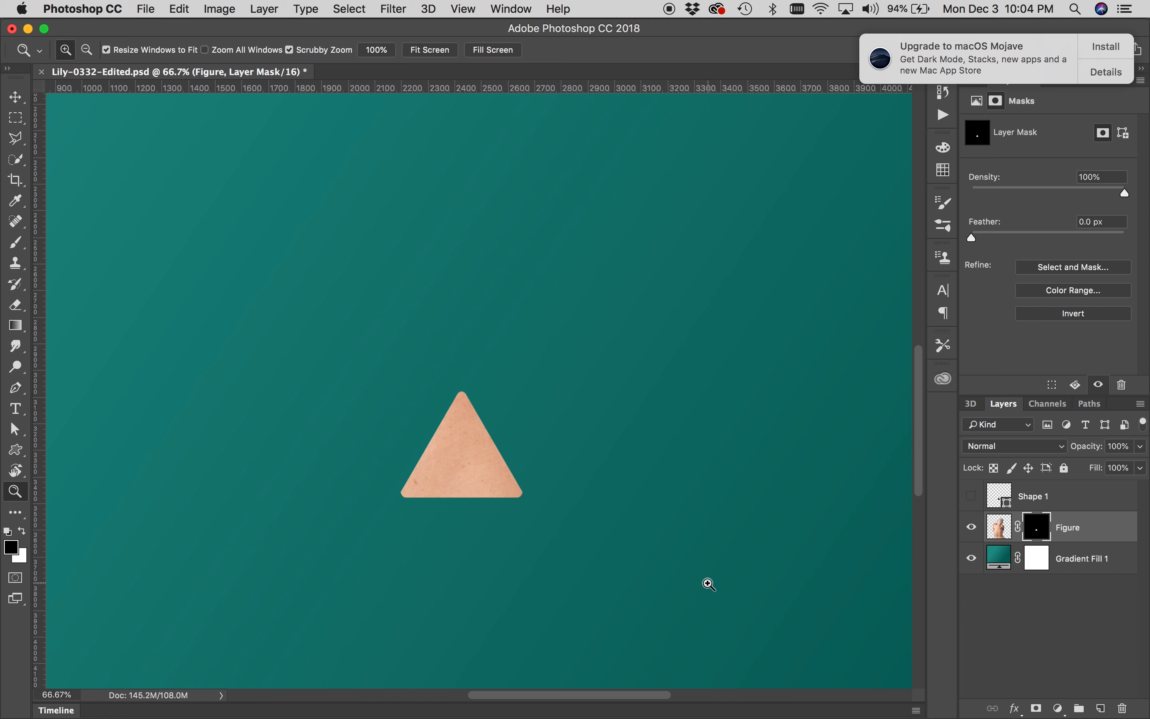
key("super+i")
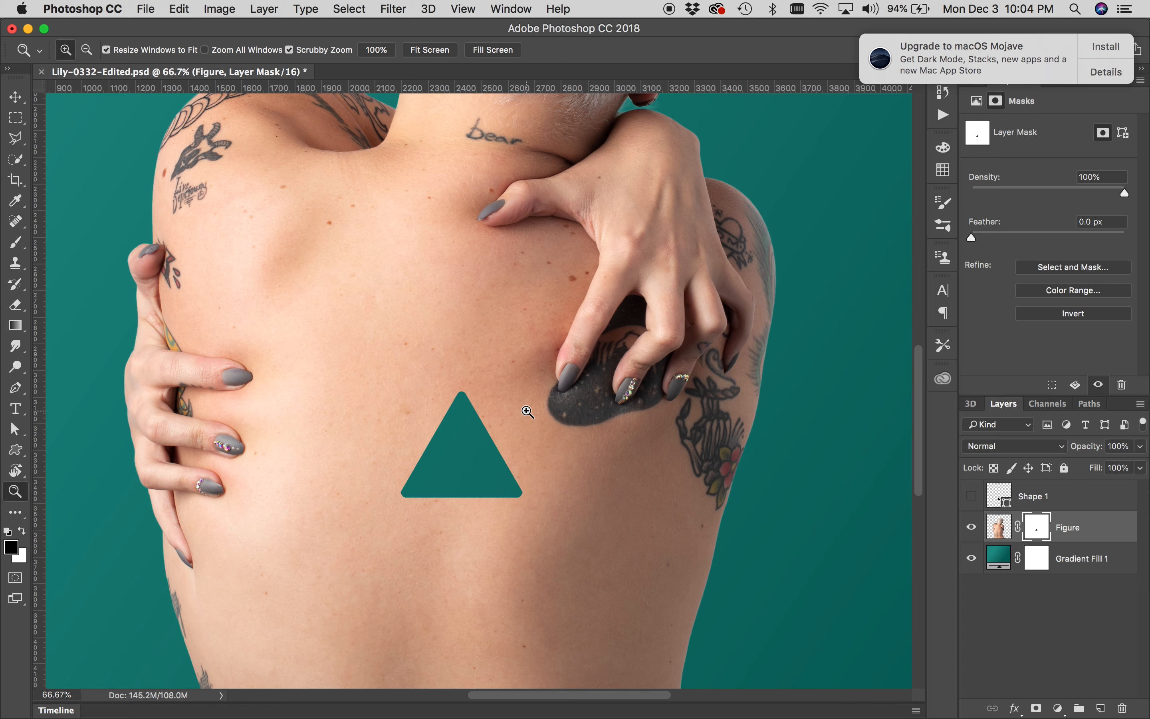
Unlink the Figure layer's mask and scale its triangular cut-out slightly larger and lower
key("super+Tab")
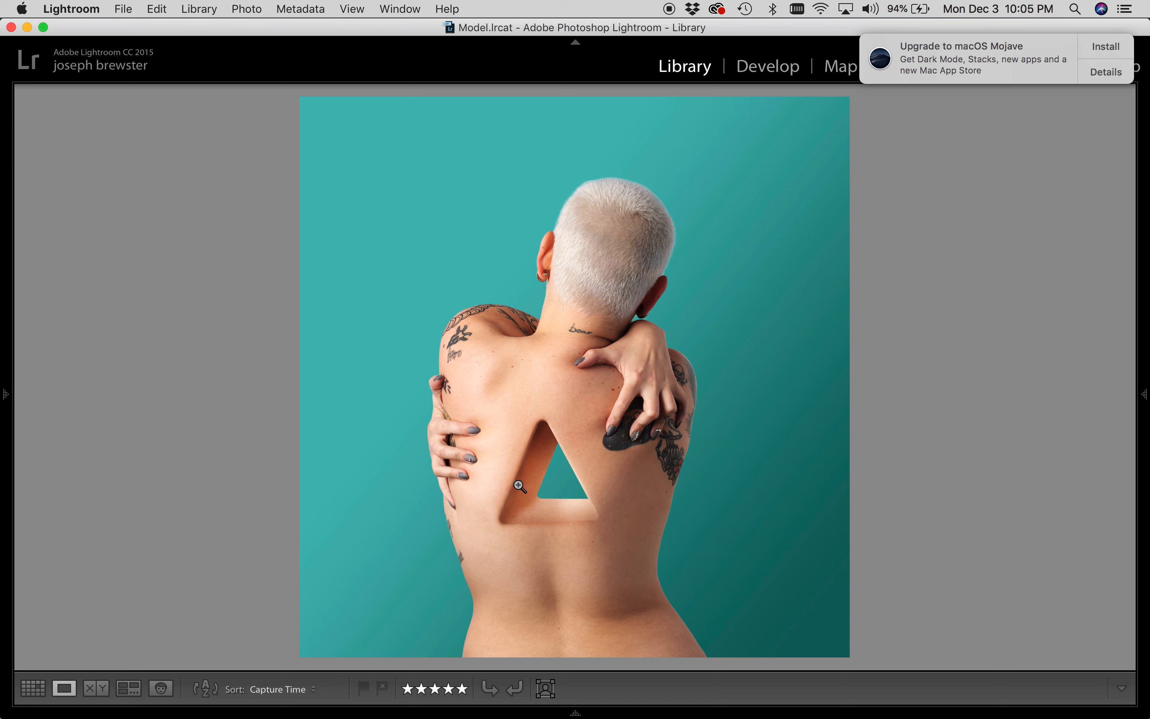
key("super+Tab")
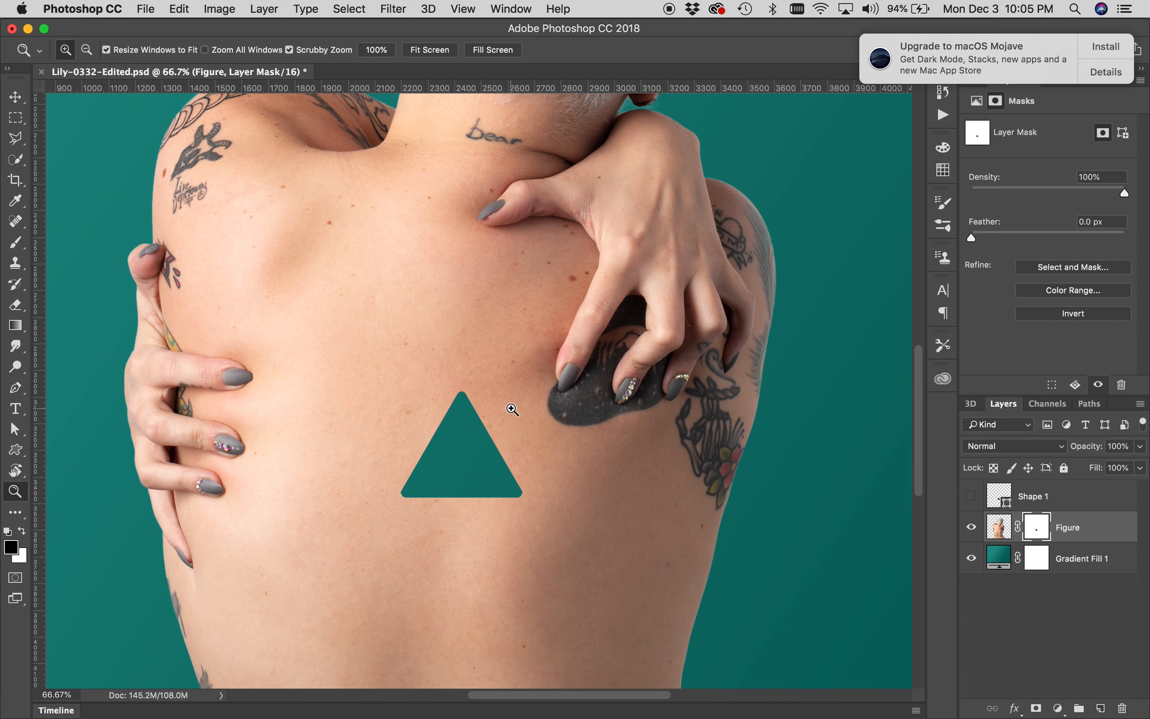
key("super+Tab")
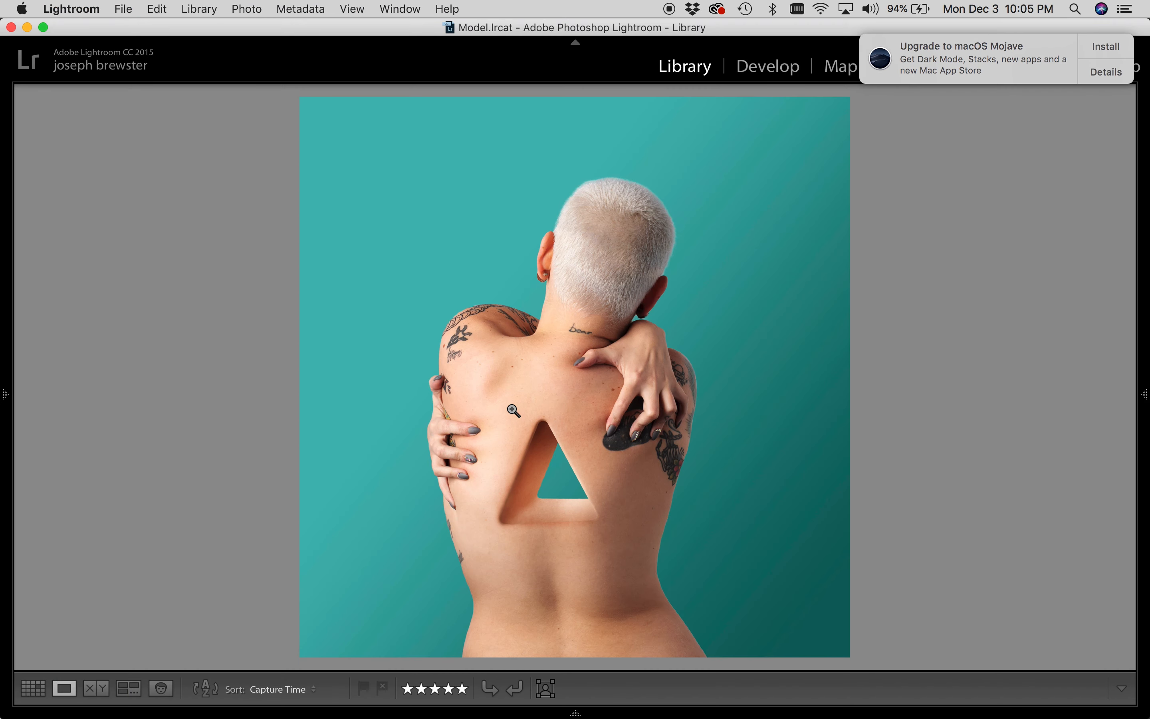
key("super+Tab")
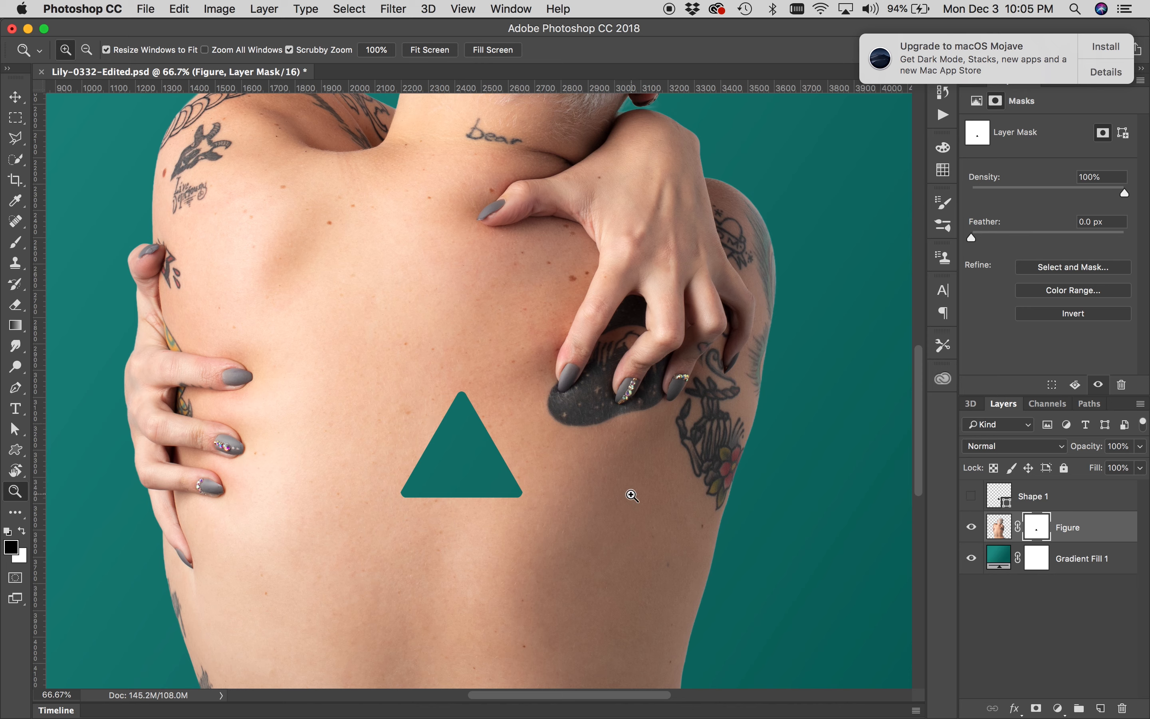
left_click(1019, 529)
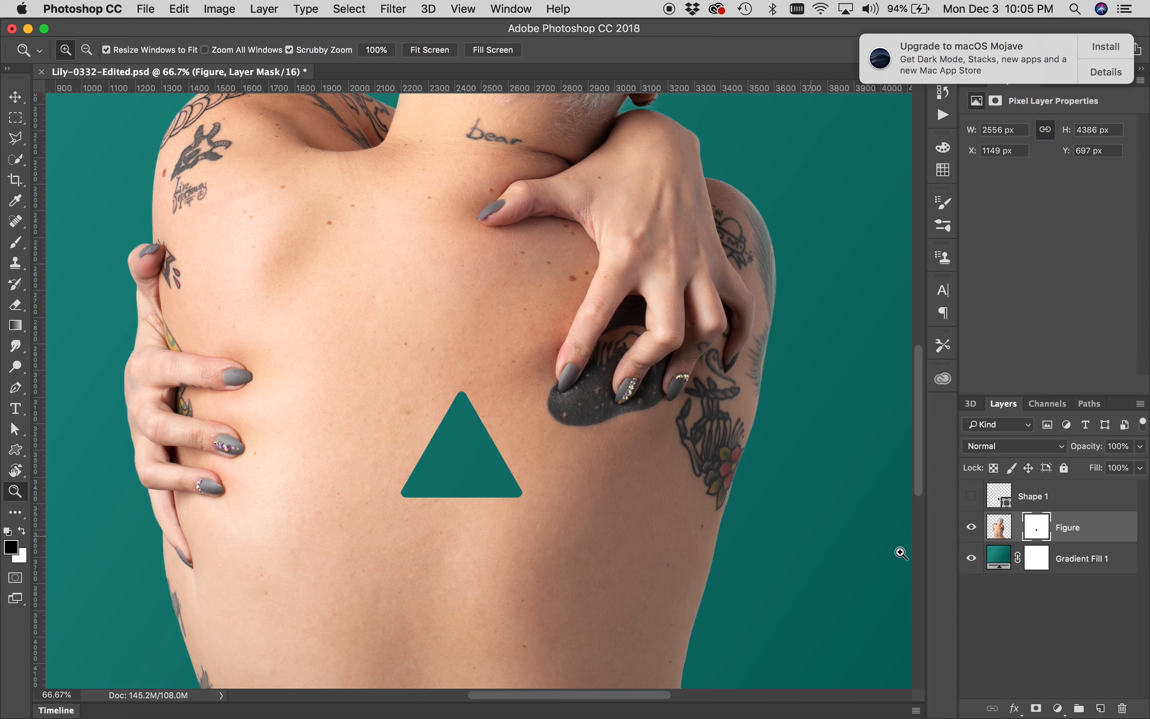
left_click(1030, 529)
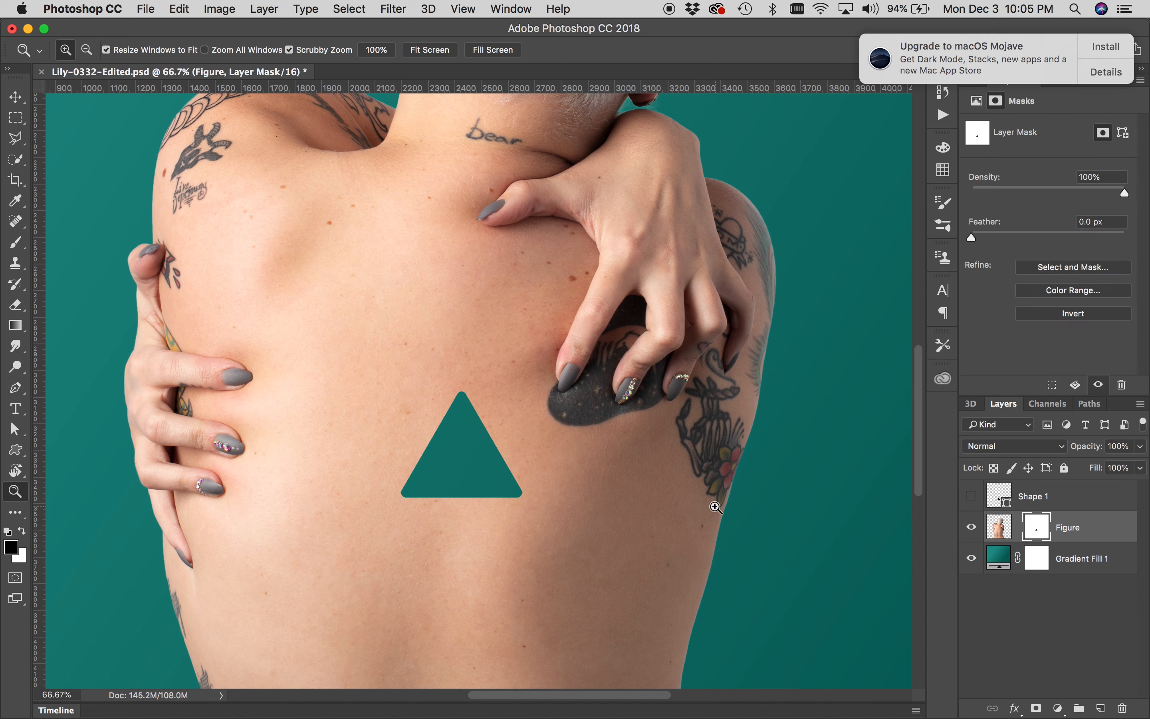
key("super+t")
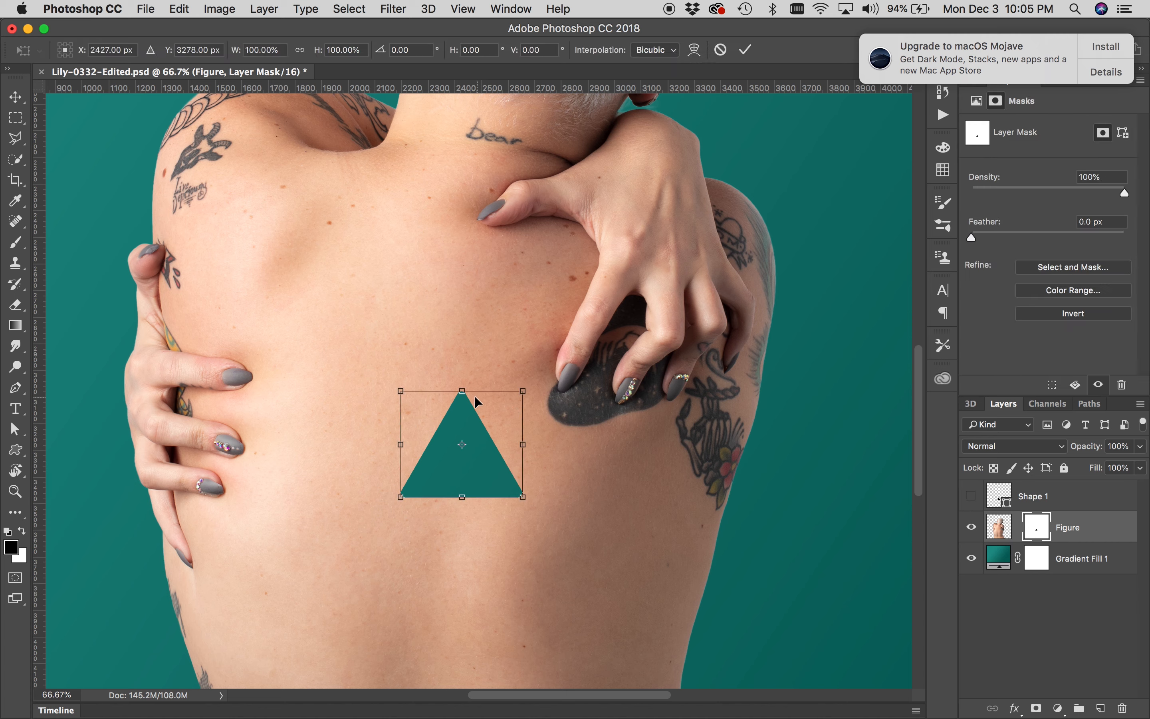
left_click_drag(523, 391, 488, 412)
key("Return")
key("z")
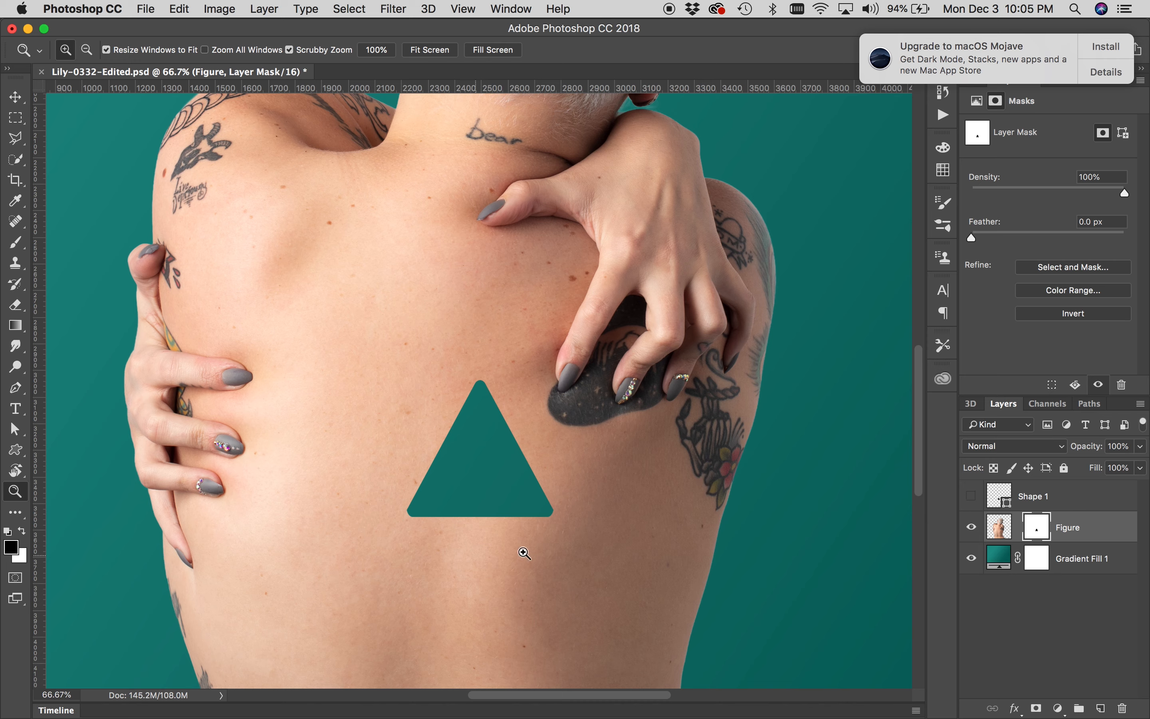
Show the Shape 1 triangle and scale it with Free Transform to about 197% width and 218% height, checking the Lightroom reference
left_click(971, 496)
left_click(1039, 498)
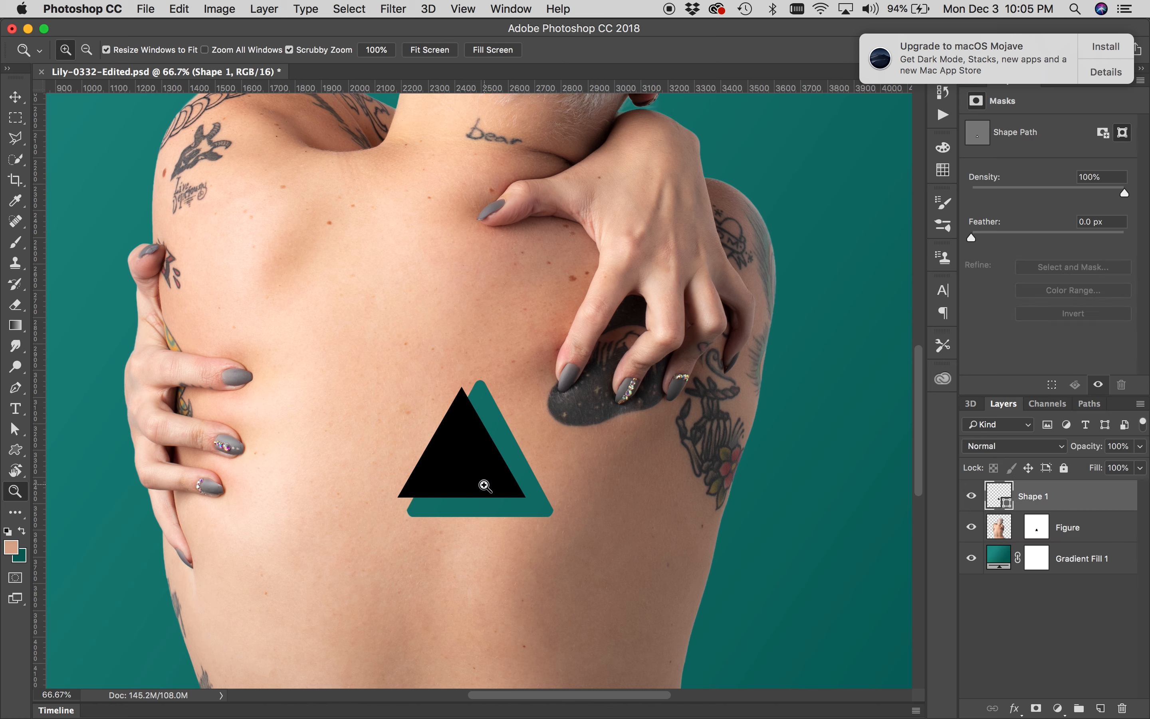
key("super+t")
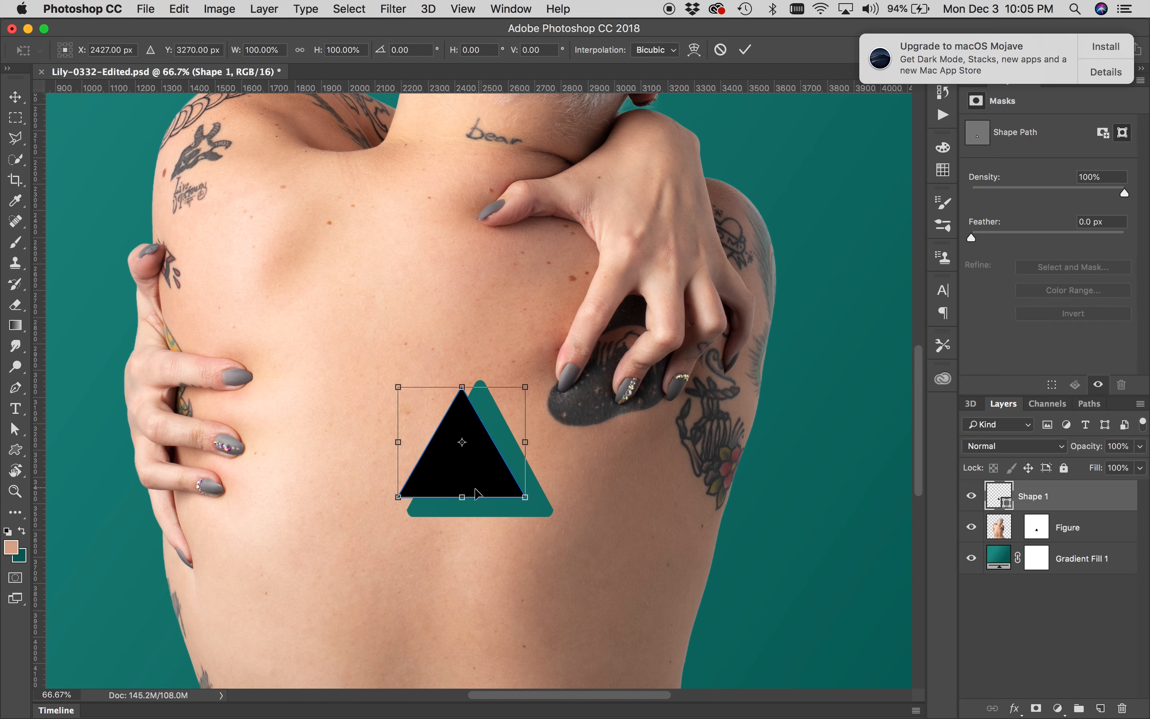
left_click_drag(463, 497, 463, 509)
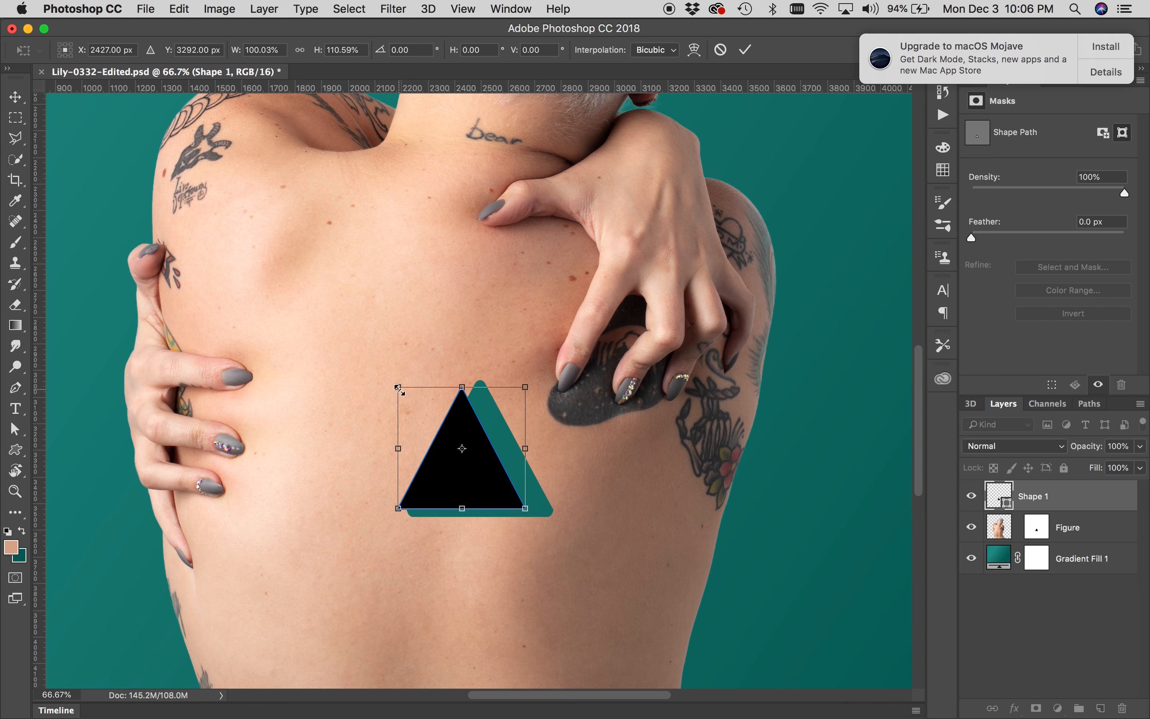
left_click_drag(400, 389, 333, 332)
mouse_move(547, 528)
left_mouse_down()
mouse_move(495, 528)
mouse_move(517, 505)
mouse_move(531, 538)
left_mouse_up()
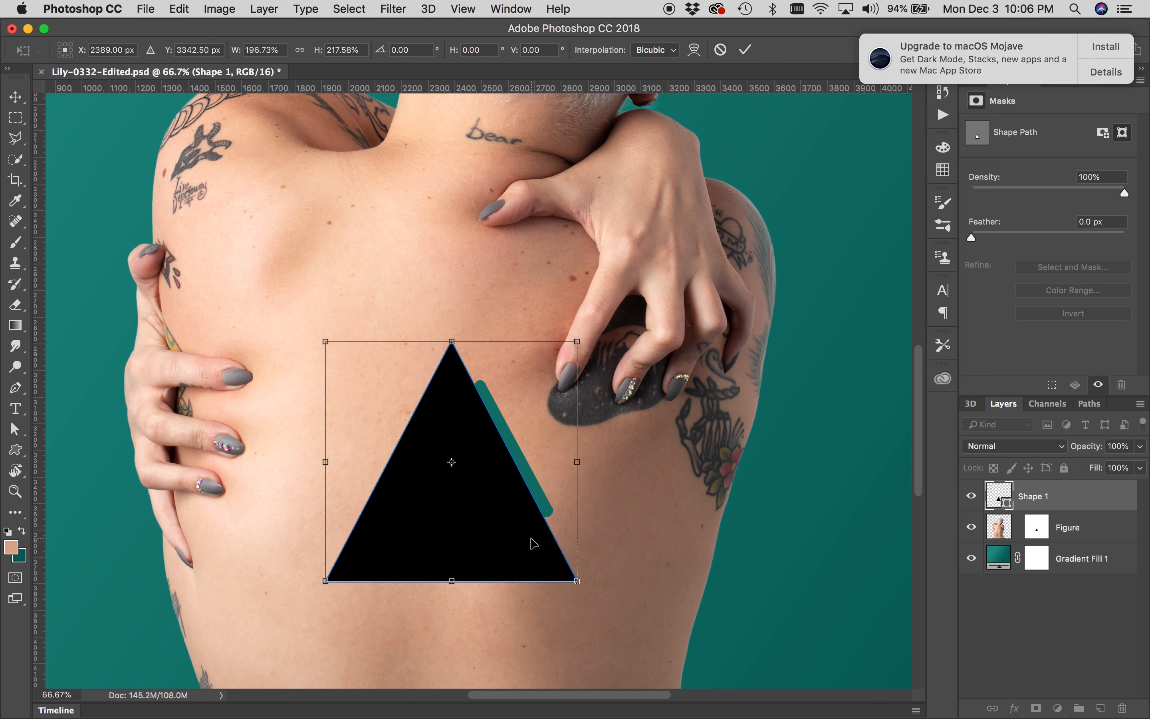
key("super+Tab")
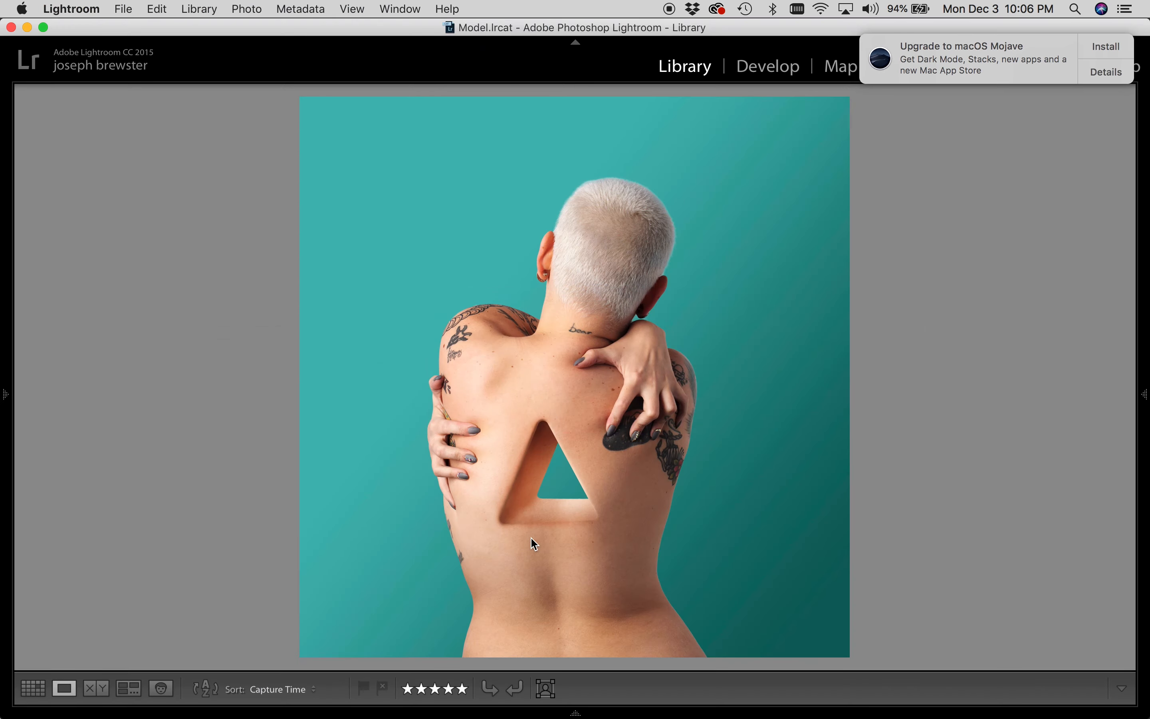
key("super+Tab")
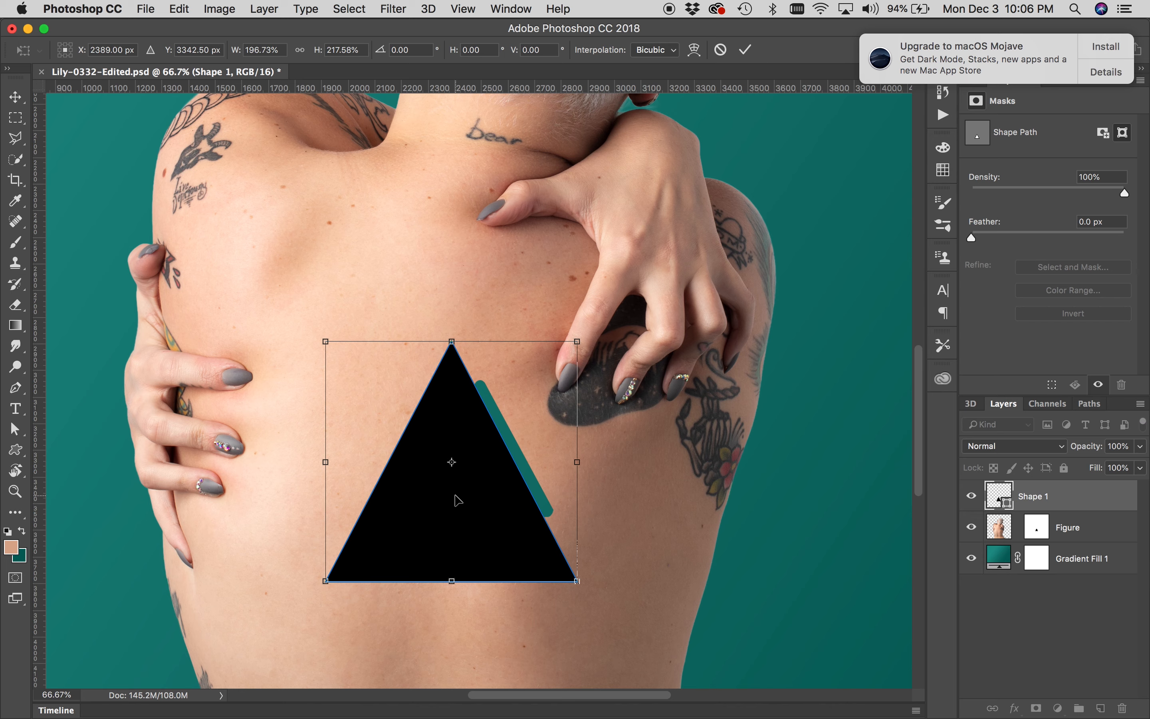
key("Return")
Load the enlarged triangle as a selection and smooth it with a sample radius of 20 pixels
key("z")
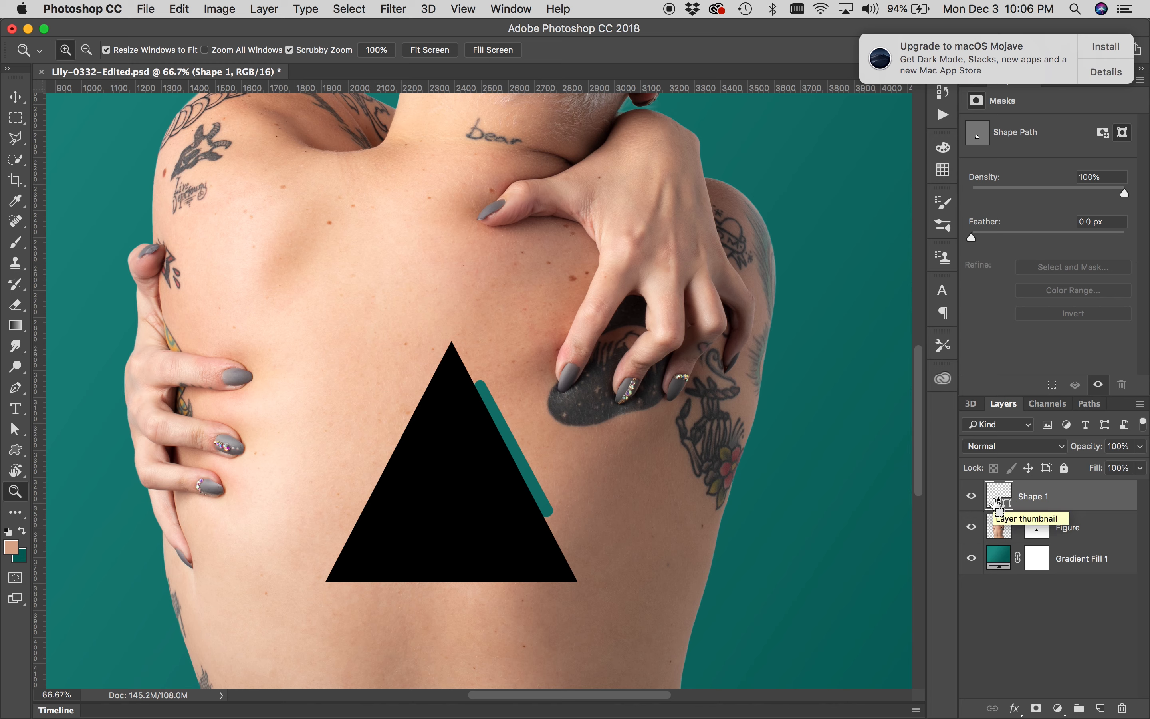
left_click(997, 499, "super")
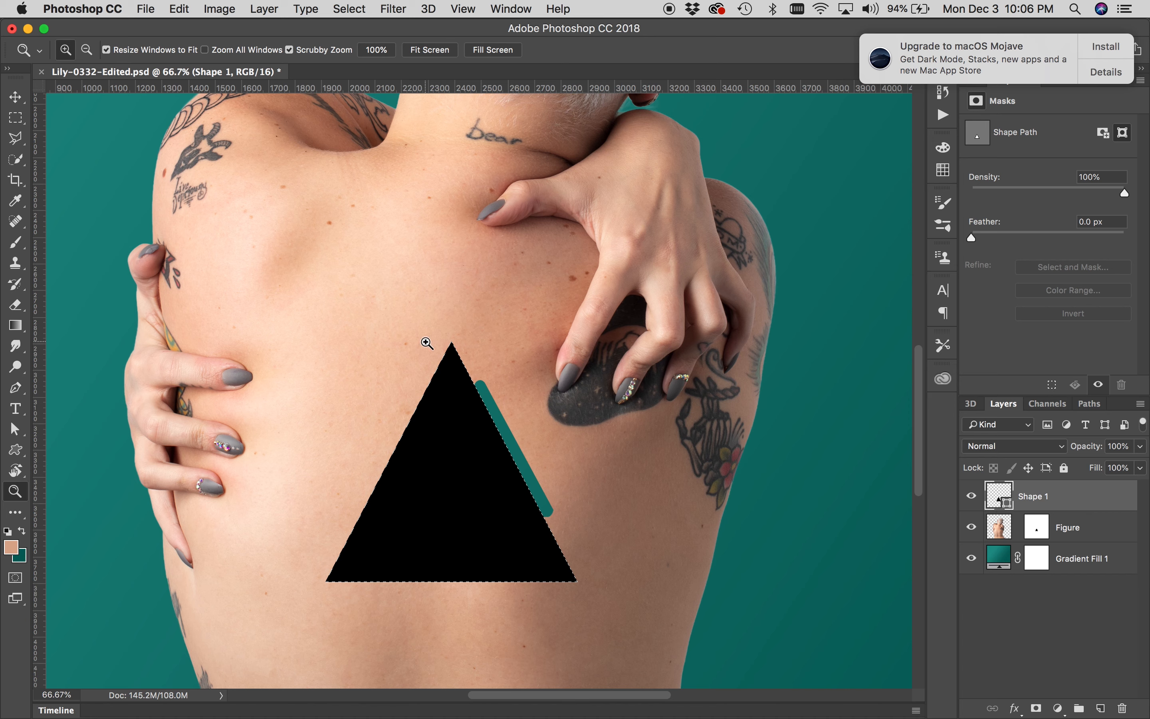
left_click(360, 12)
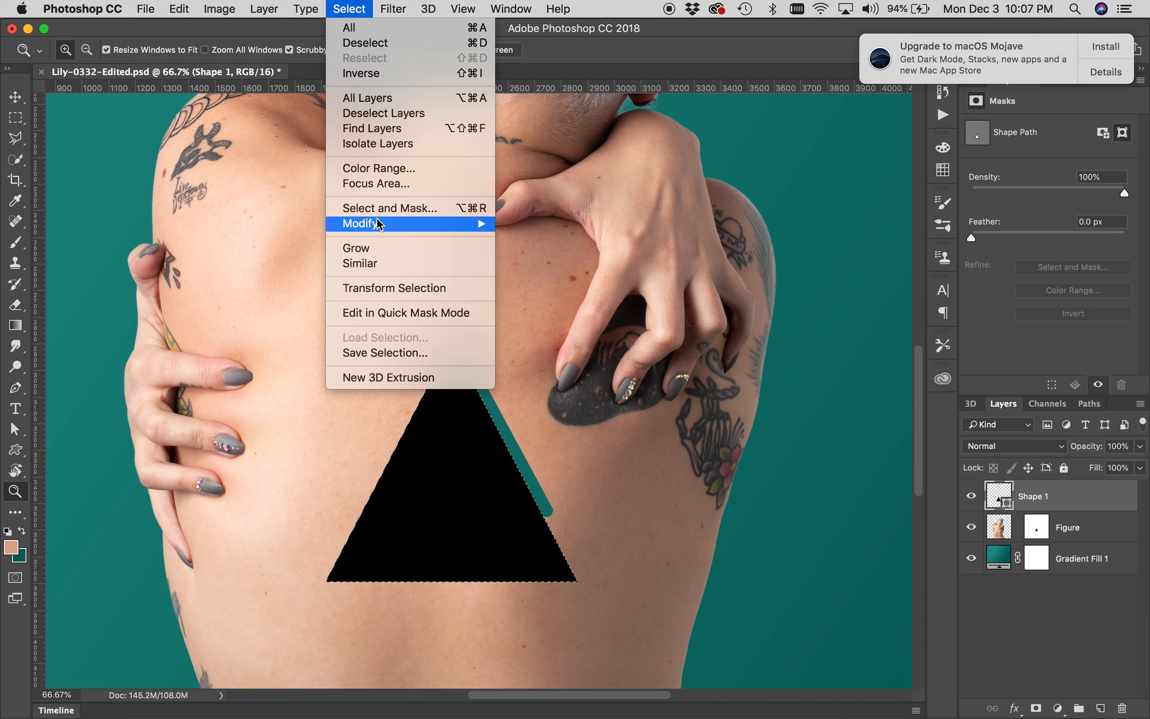
mouse_move(378, 224)
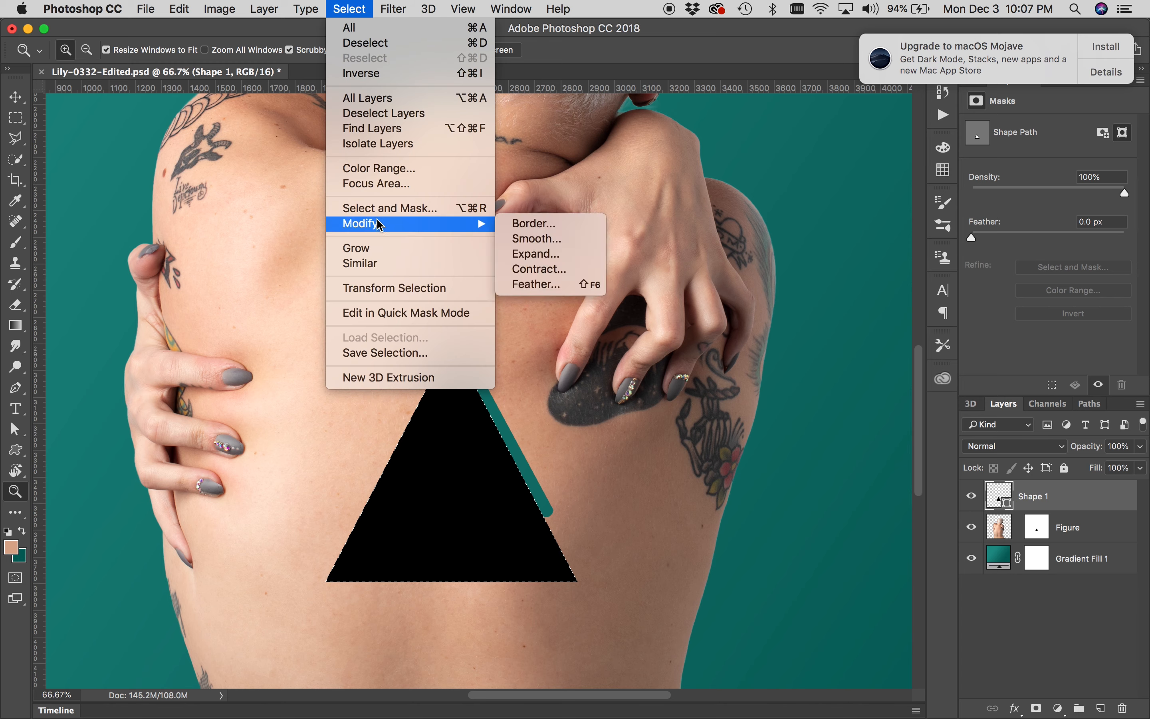
left_click(548, 247)
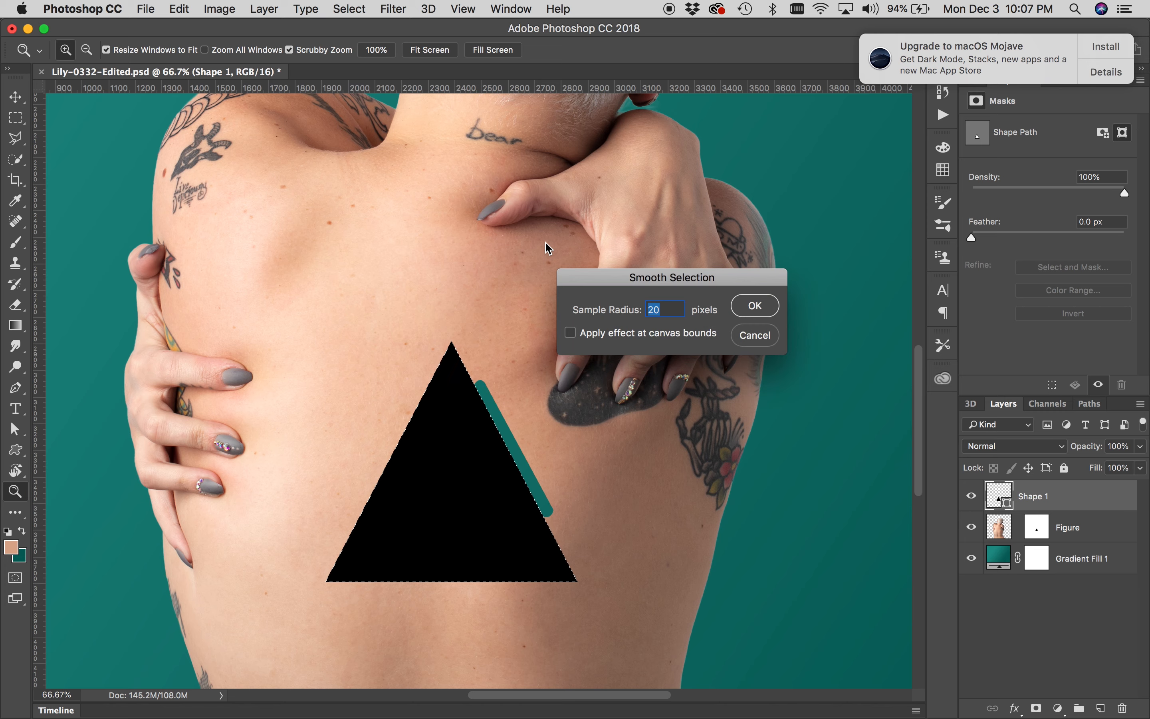
left_click(755, 315)
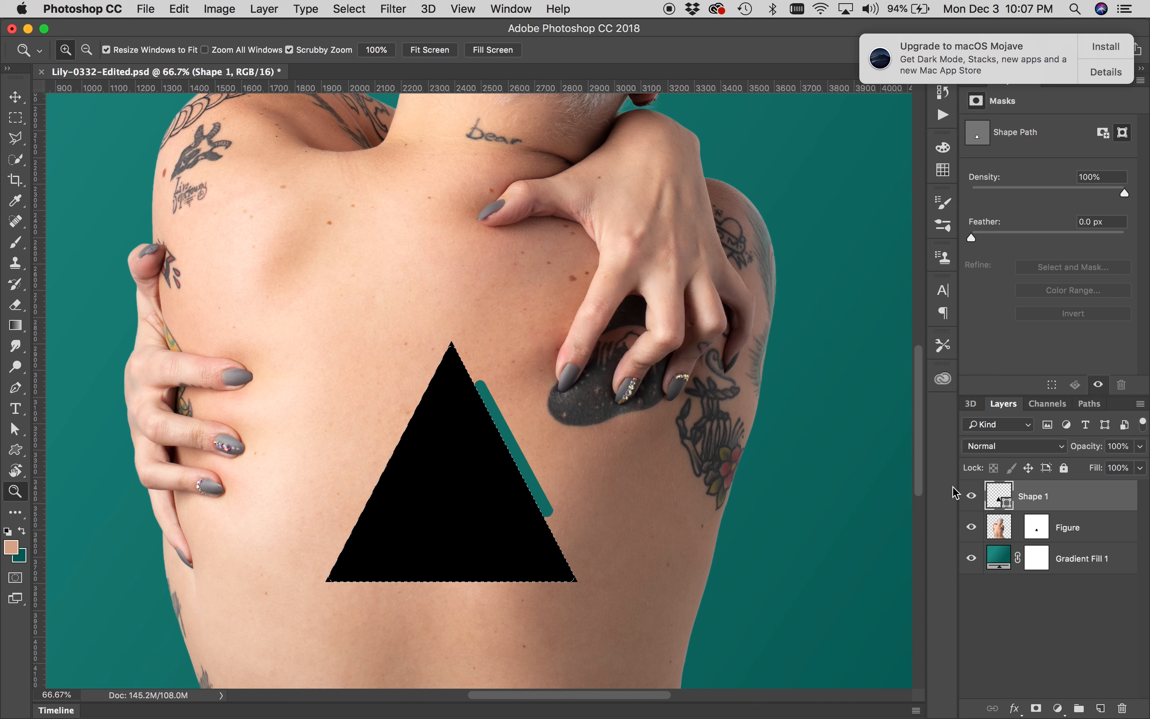
Hide Shape 1, create a new group and add a layer mask to it from the smoothed triangle selection
left_click(971, 500)
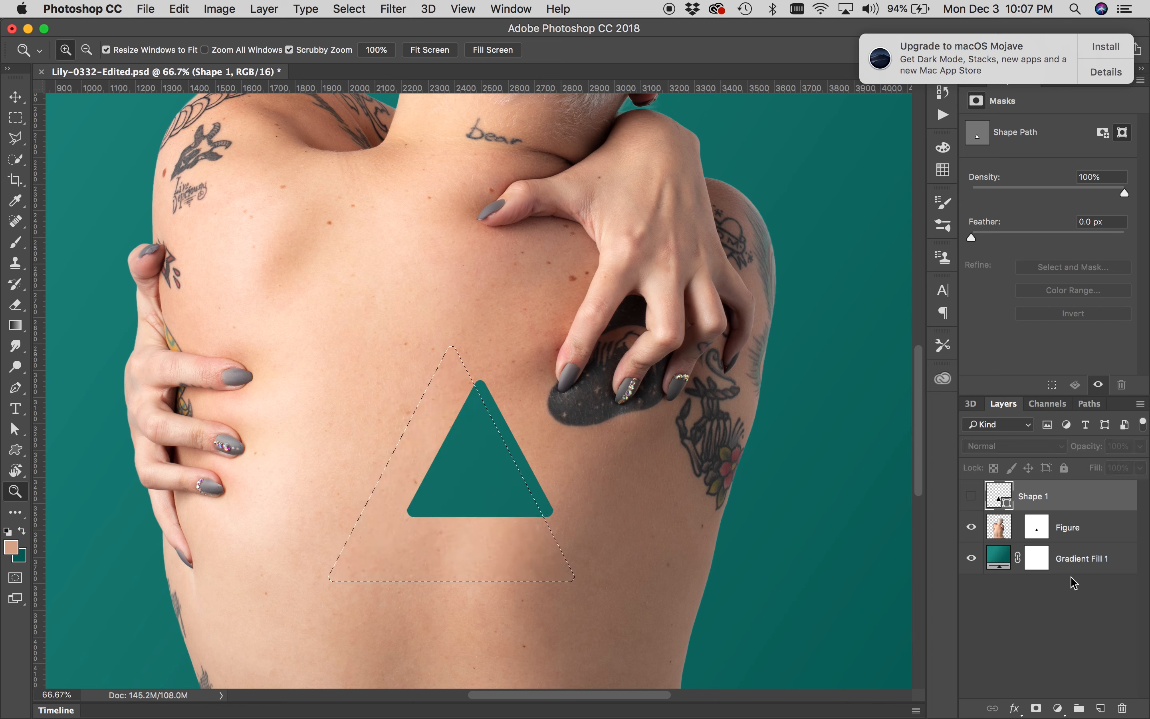
left_click(1078, 708)
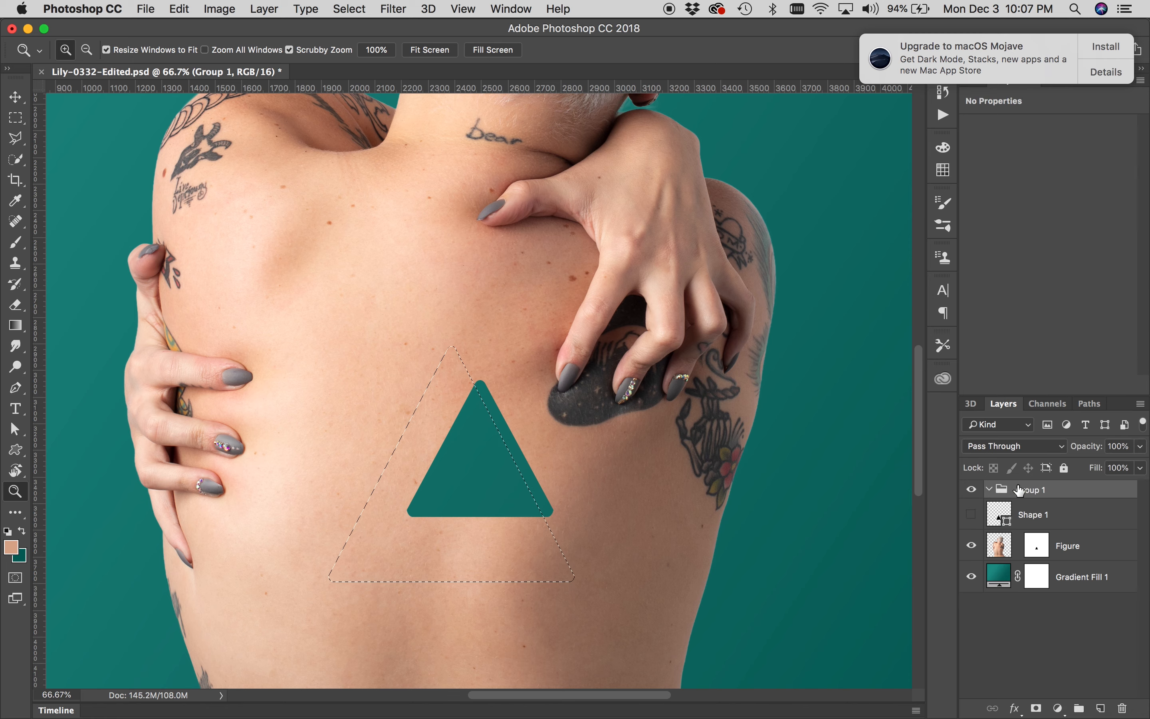
left_click(1036, 709)
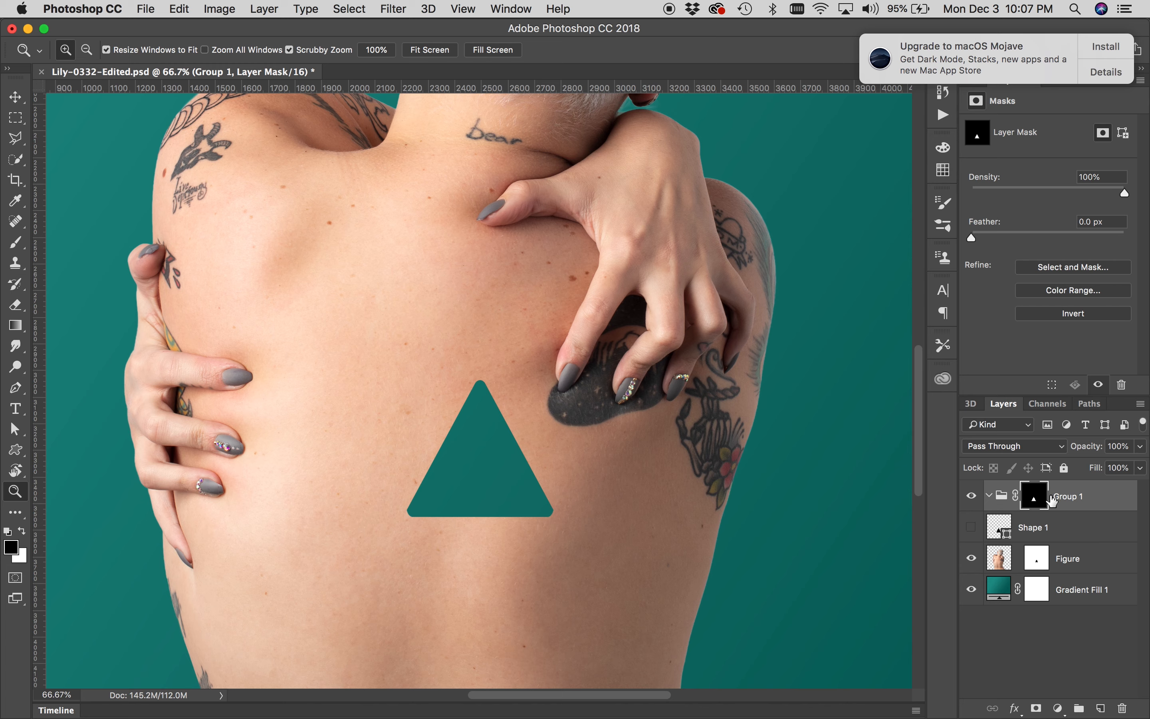
Delete the Shape 1 layer
left_click(1046, 529)
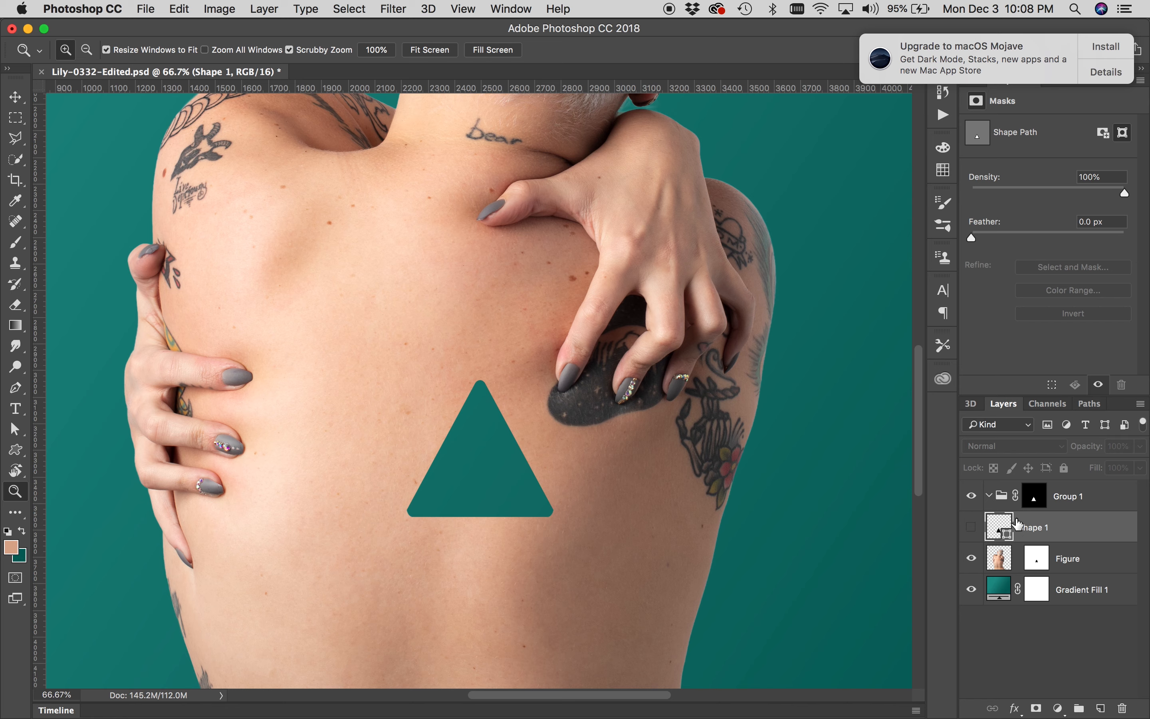
left_click_drag(1069, 526, 1121, 706)
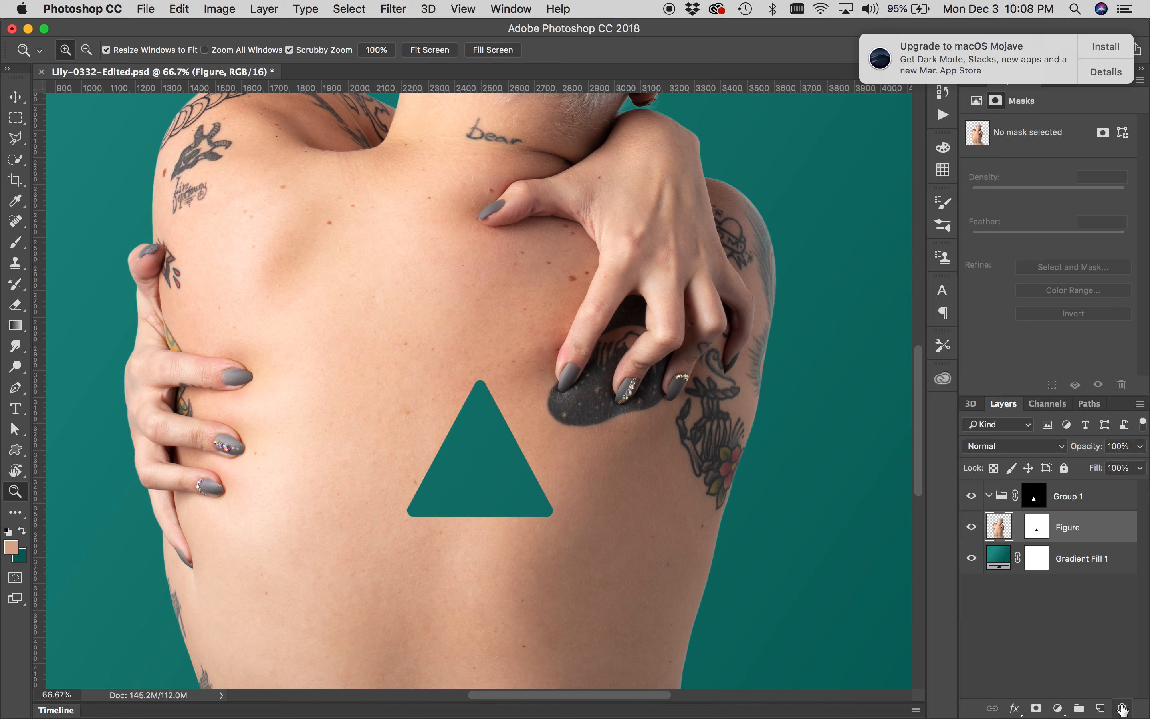
Add a near-black Solid Color fill layer (#090909) inside Group 1 and toggle its visibility to compare
left_click(1063, 500)
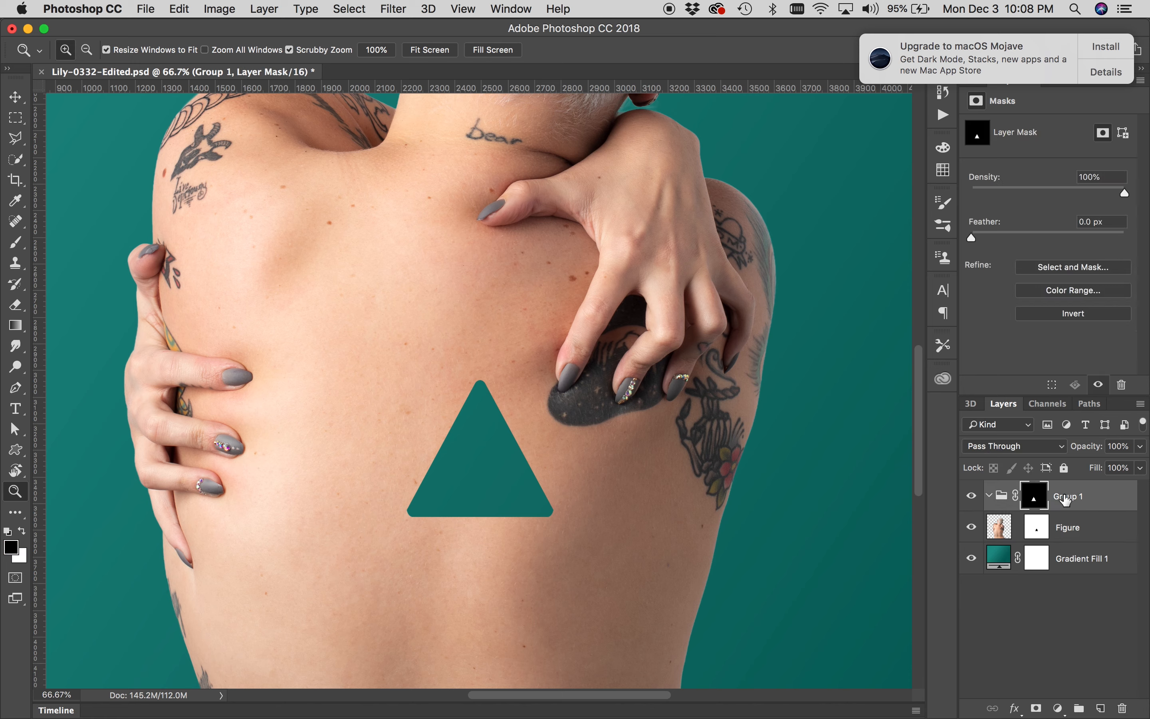
left_click(1058, 709)
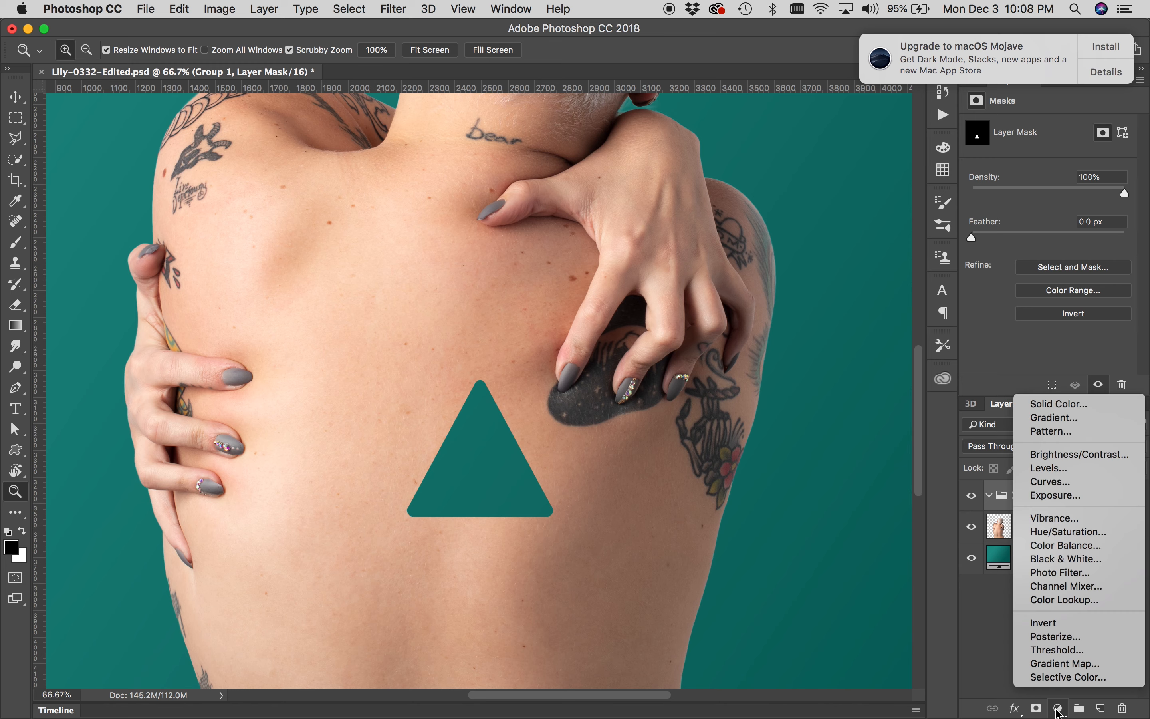
left_click(1051, 404)
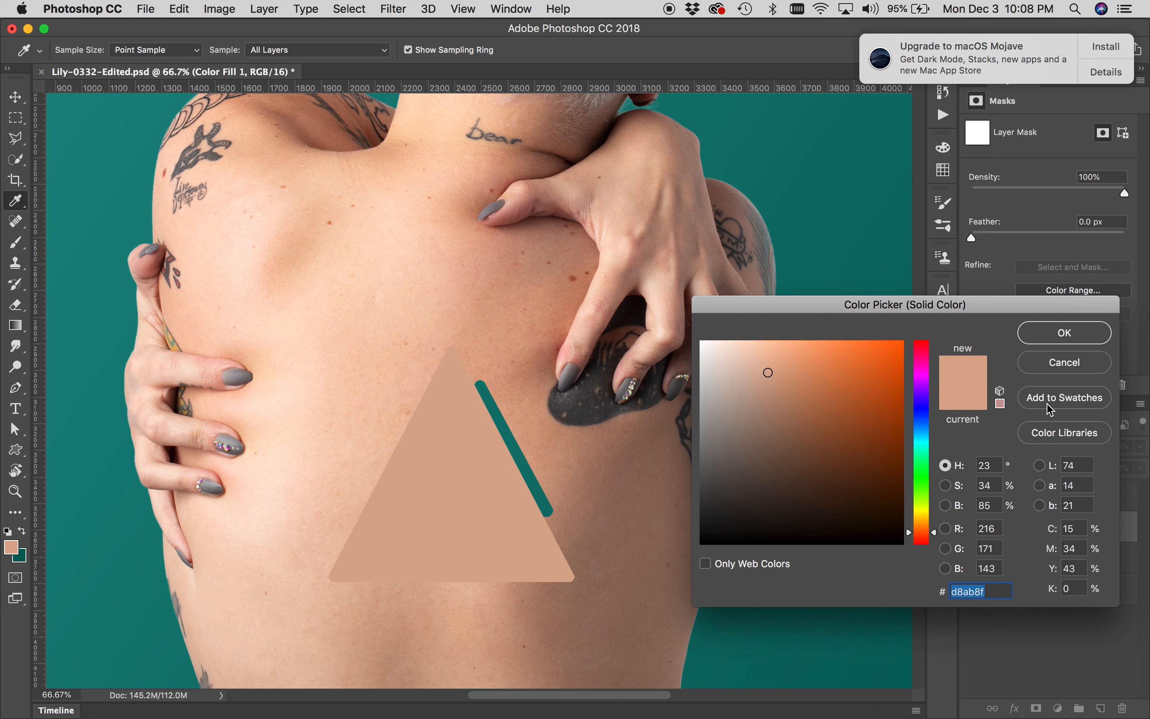
left_click_drag(804, 503, 702, 537)
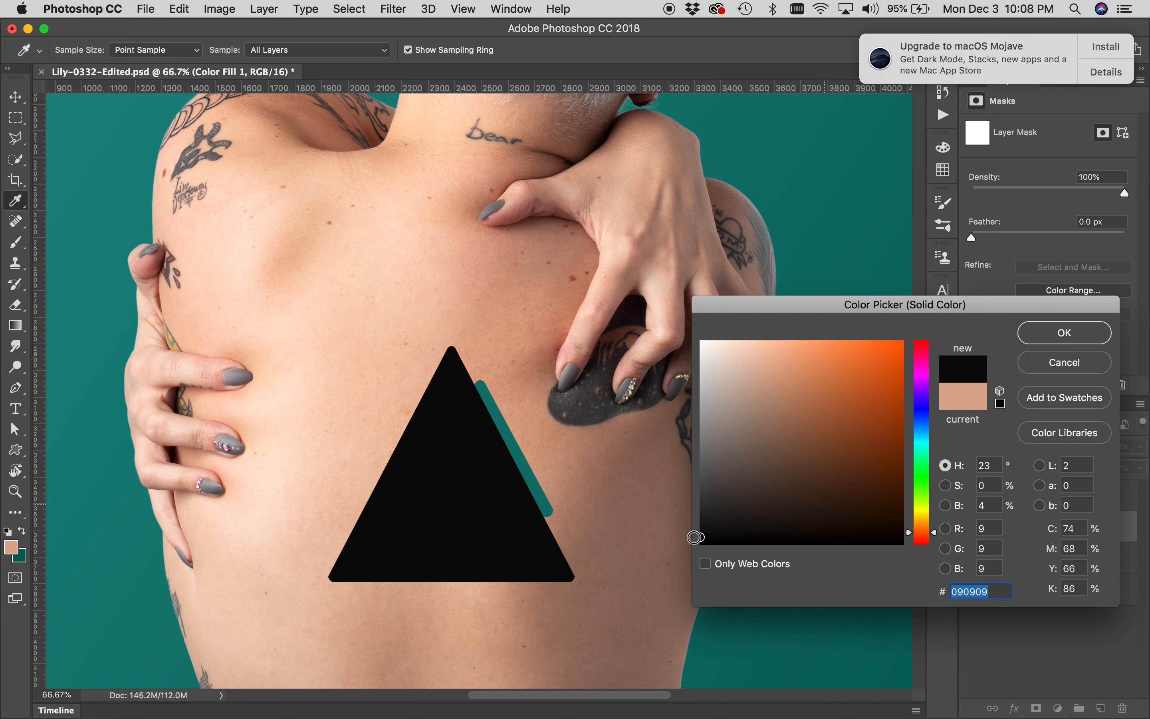
left_click(1039, 339)
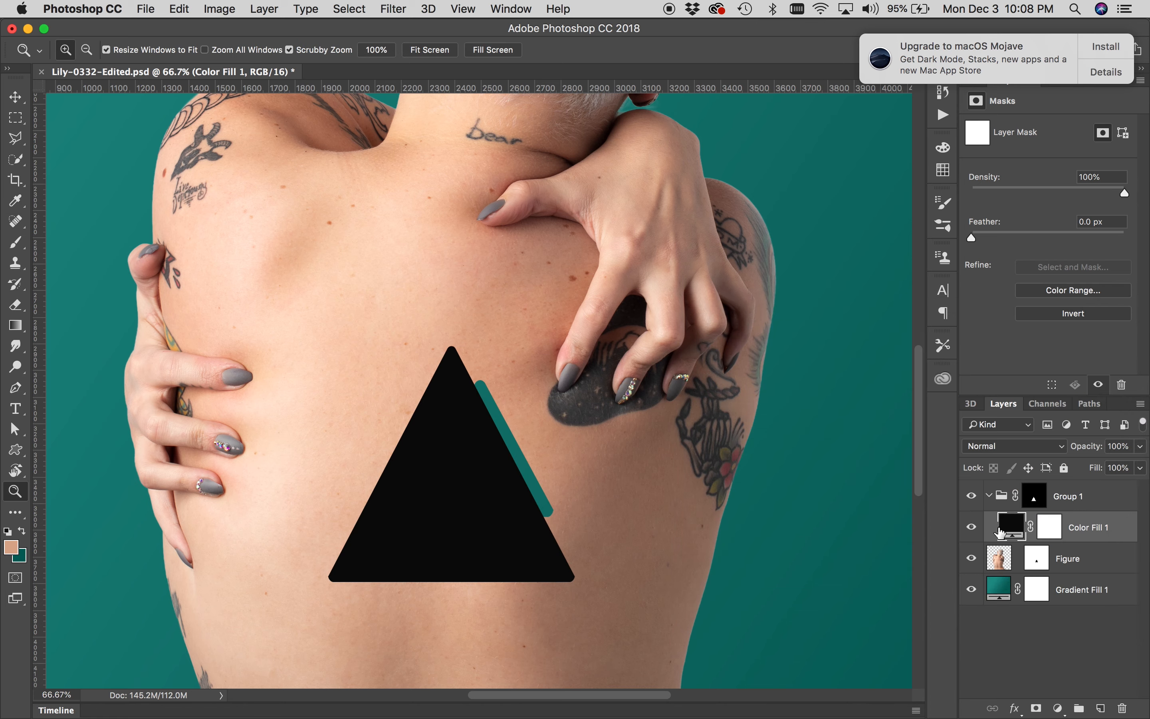
left_click(973, 529)
left_click(973, 529)
left_click(972, 528)
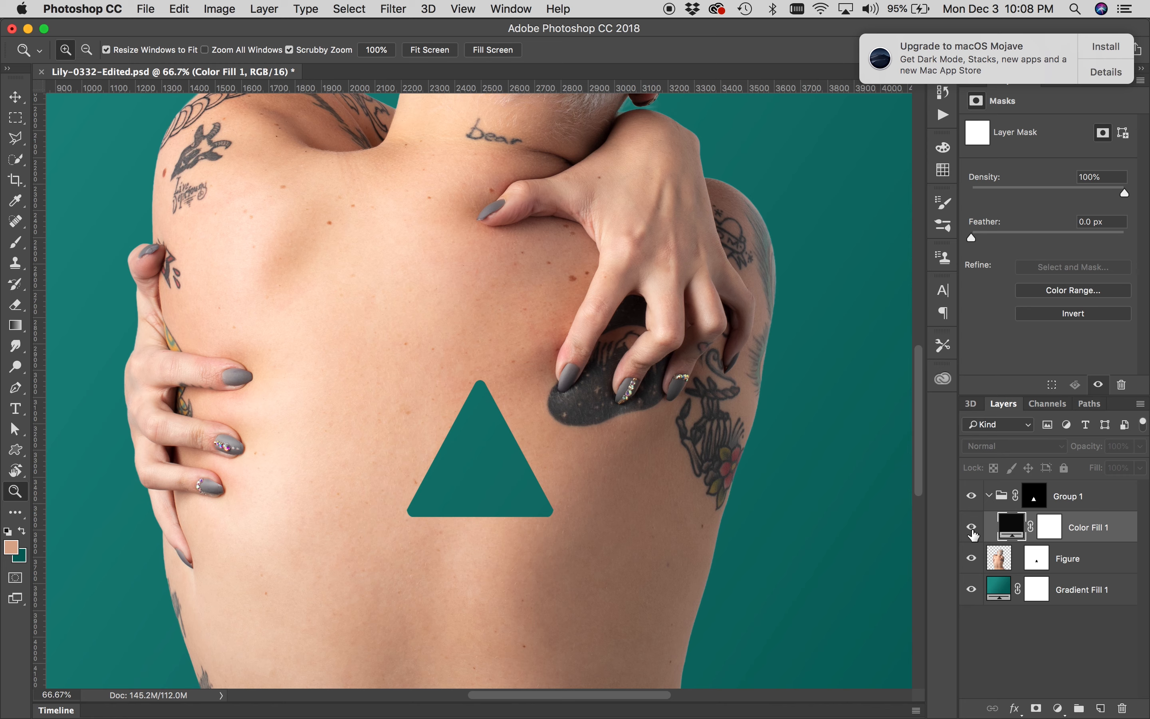
left_click(972, 529)
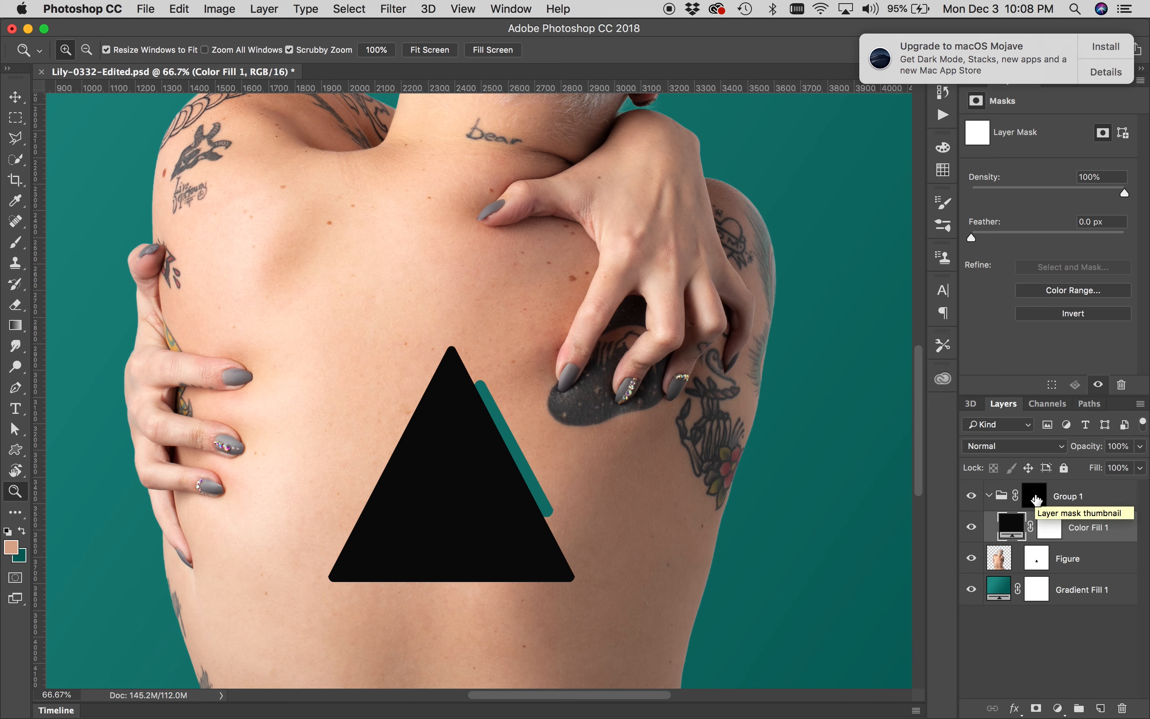
left_click(972, 528)
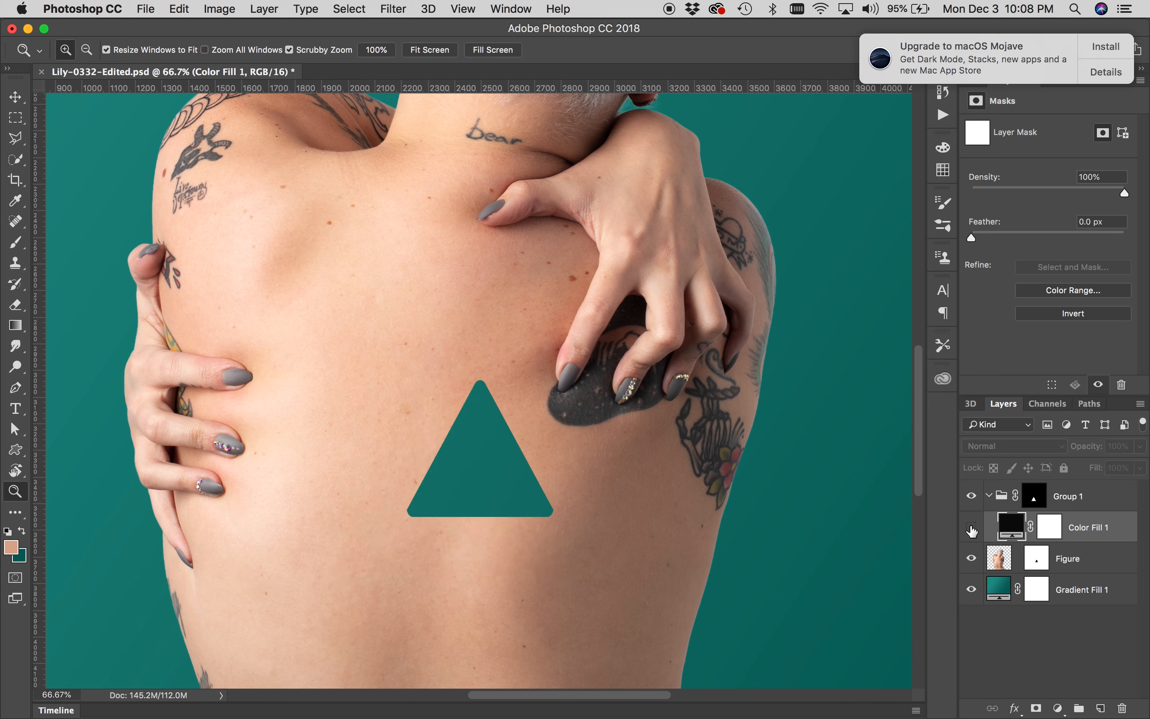
left_click(972, 528)
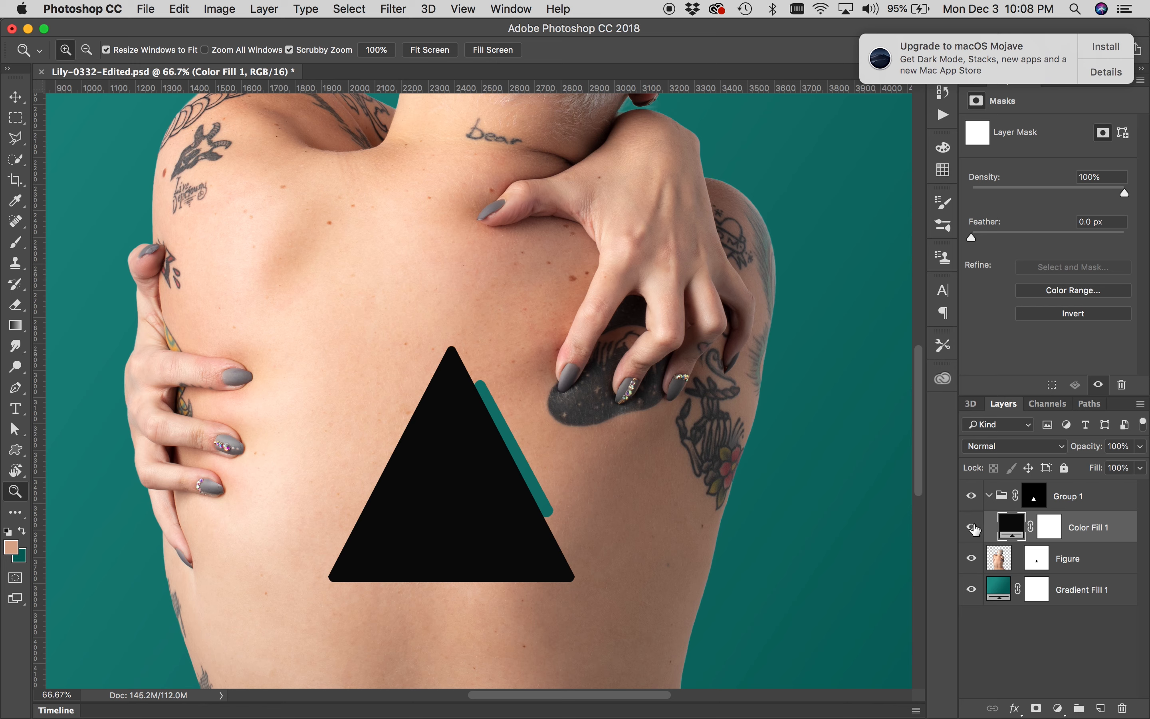
left_click(973, 527)
left_click(973, 528)
left_click(973, 528)
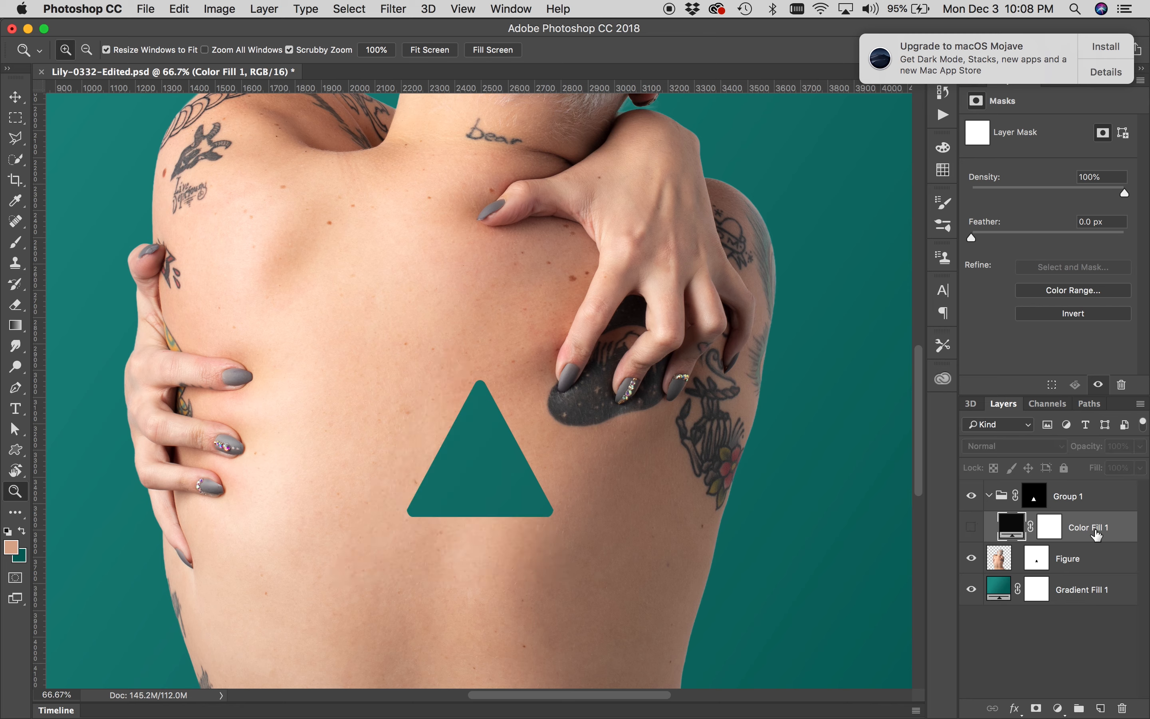
Delete the Color Fill 1 layer and compare the image with the Lightroom reference
left_click_drag(1098, 535, 1124, 708)
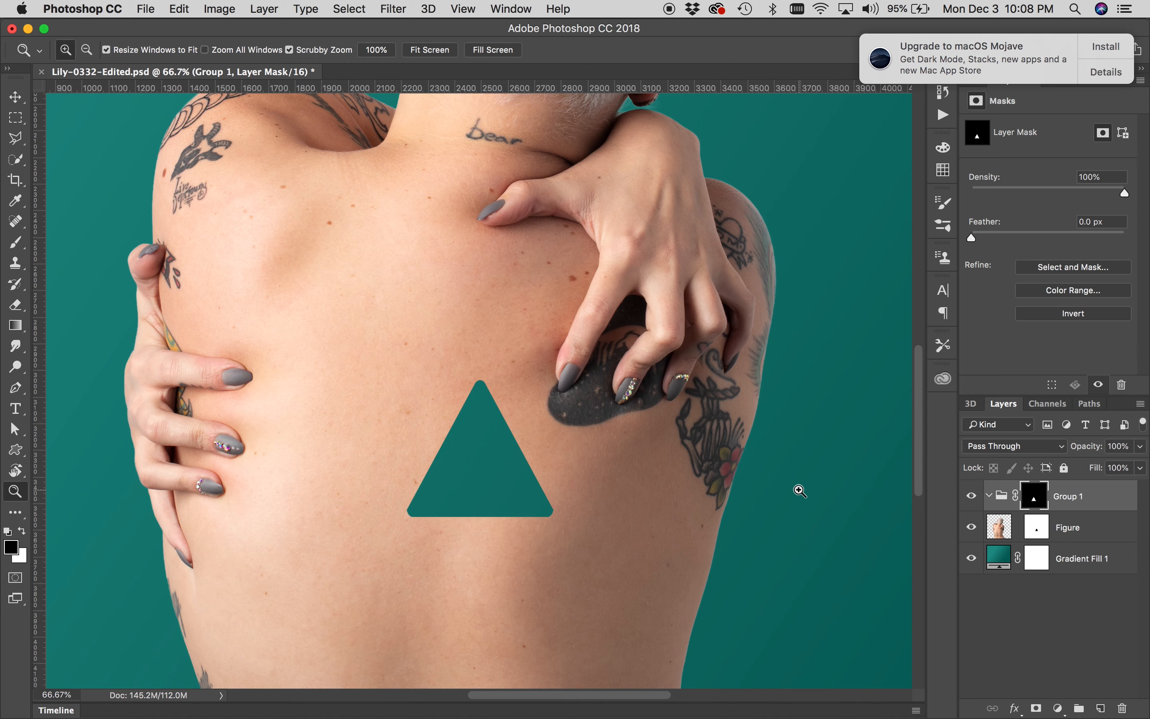
key("super+Tab")
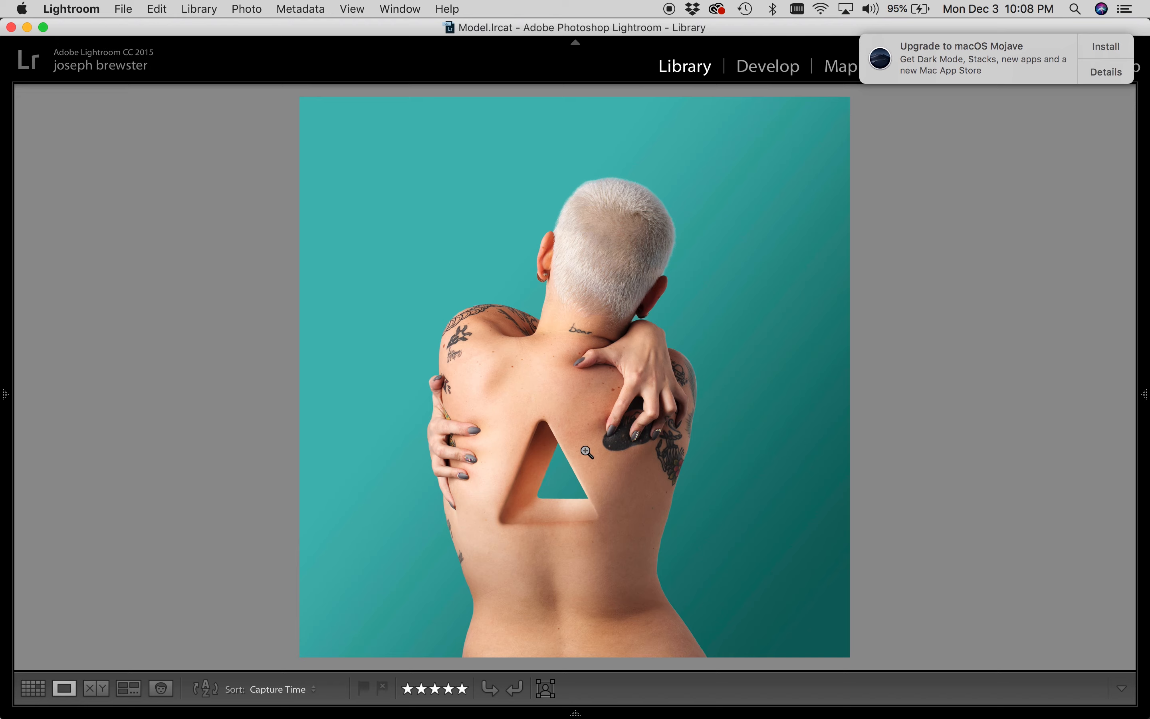
key("super+Tab")
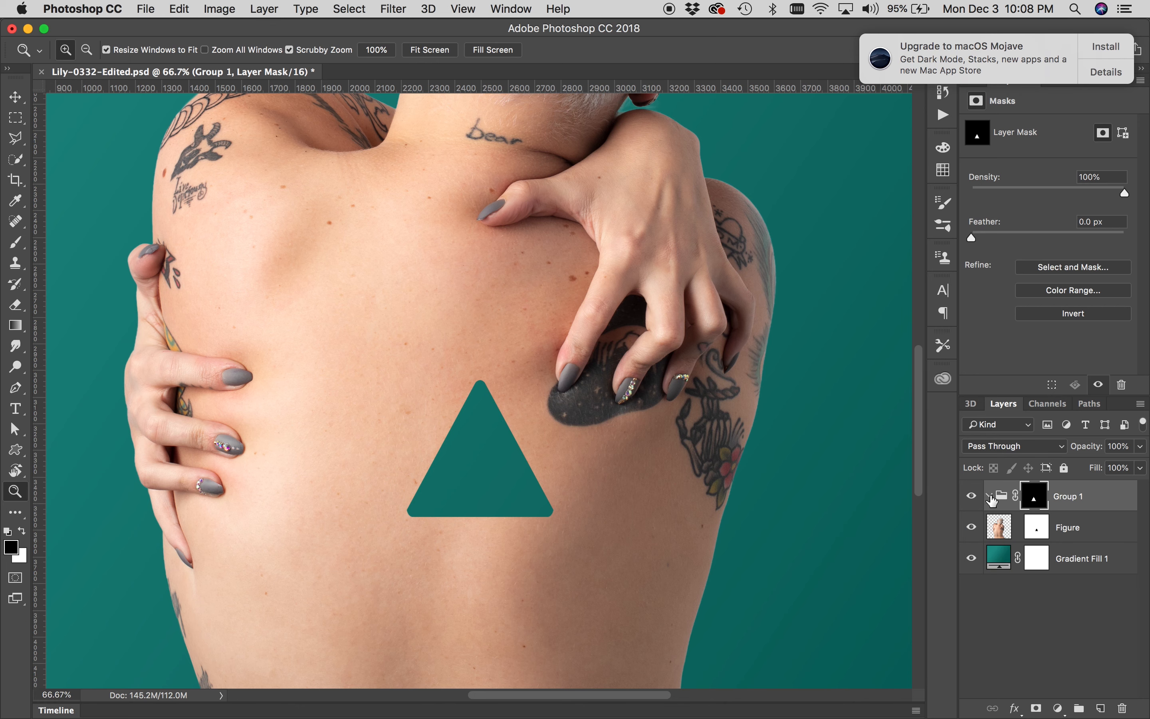
Load Group 1's mask as a selection and invert the selection
left_click(1034, 499, "super")
left_click_drag(565, 502, 551, 521)
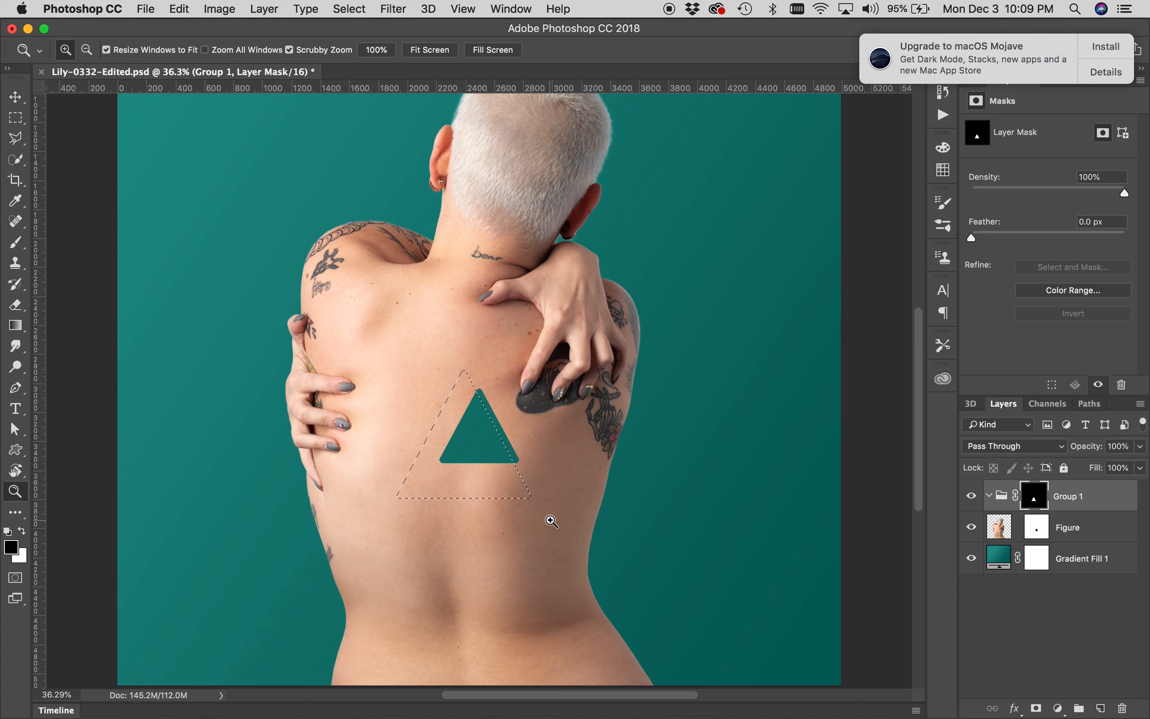
left_click(350, 9)
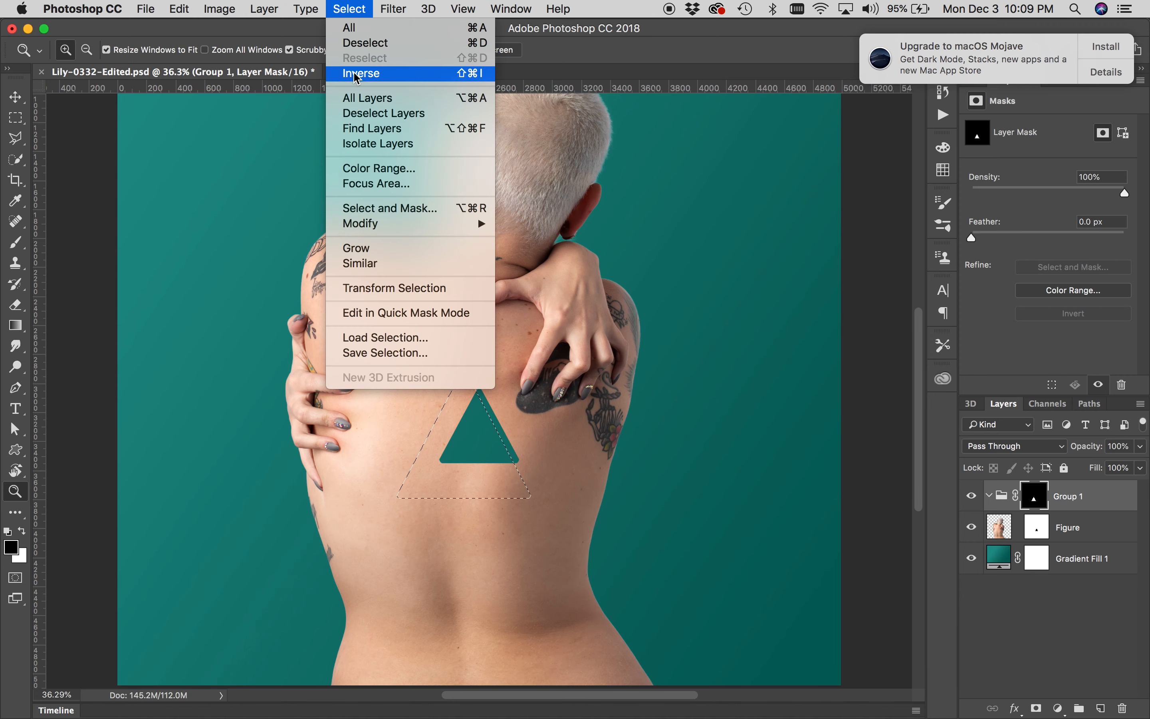
left_click(461, 74)
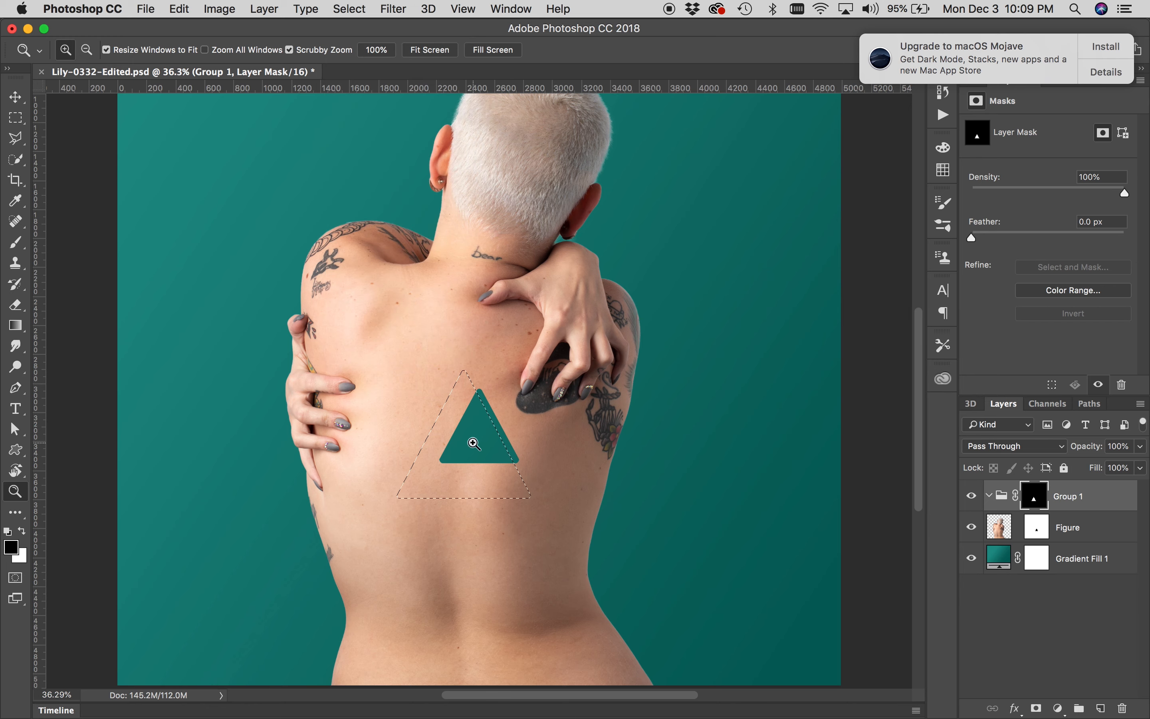
key("super+shift+i")
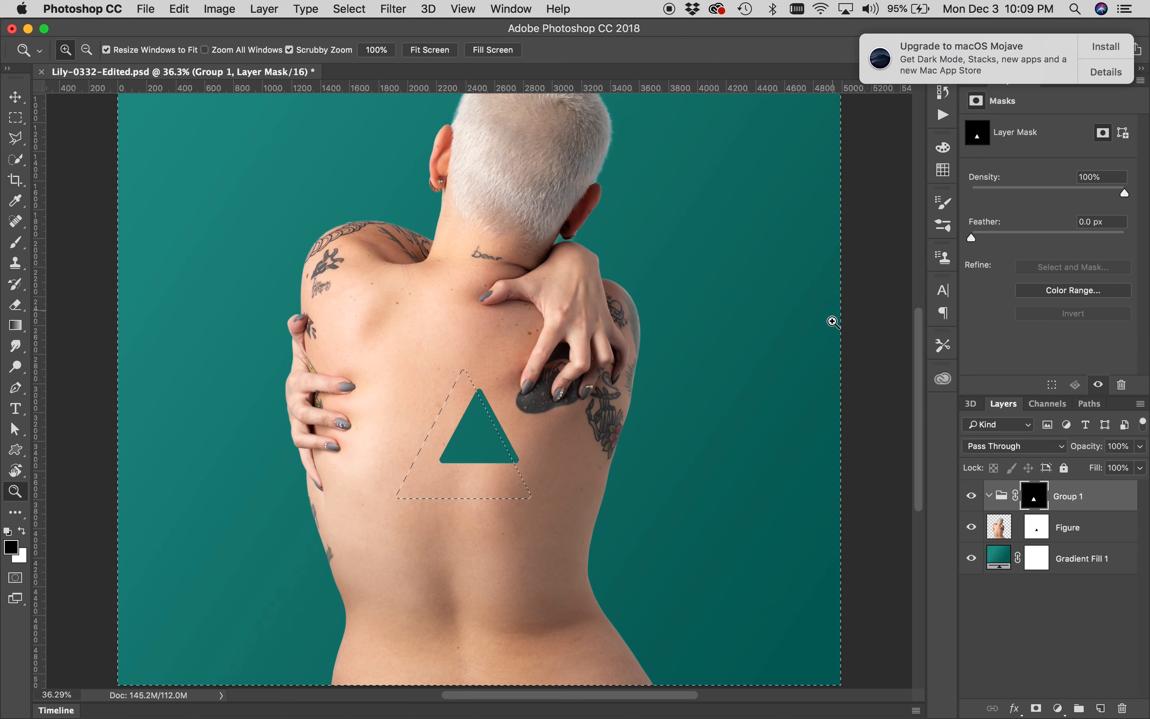
left_click(105, 284)
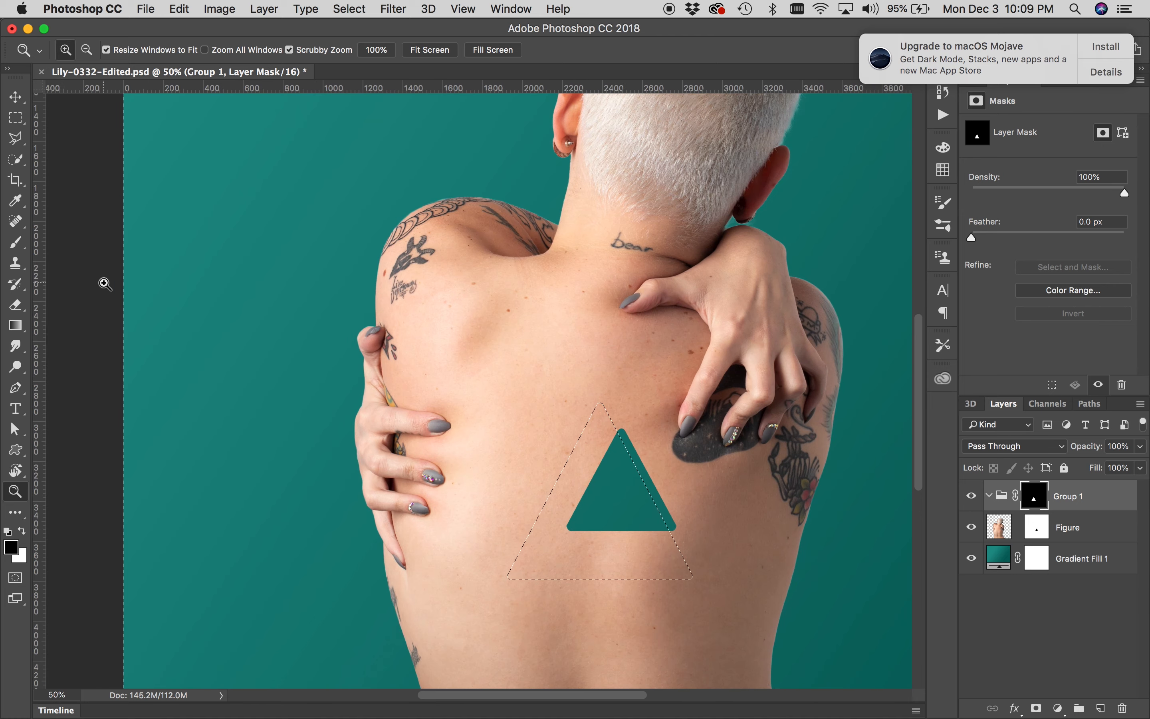
Paint white with a brush on the Figure layer mask near the top of the triangle selection
left_click(576, 419, "alt")
left_click(636, 469)
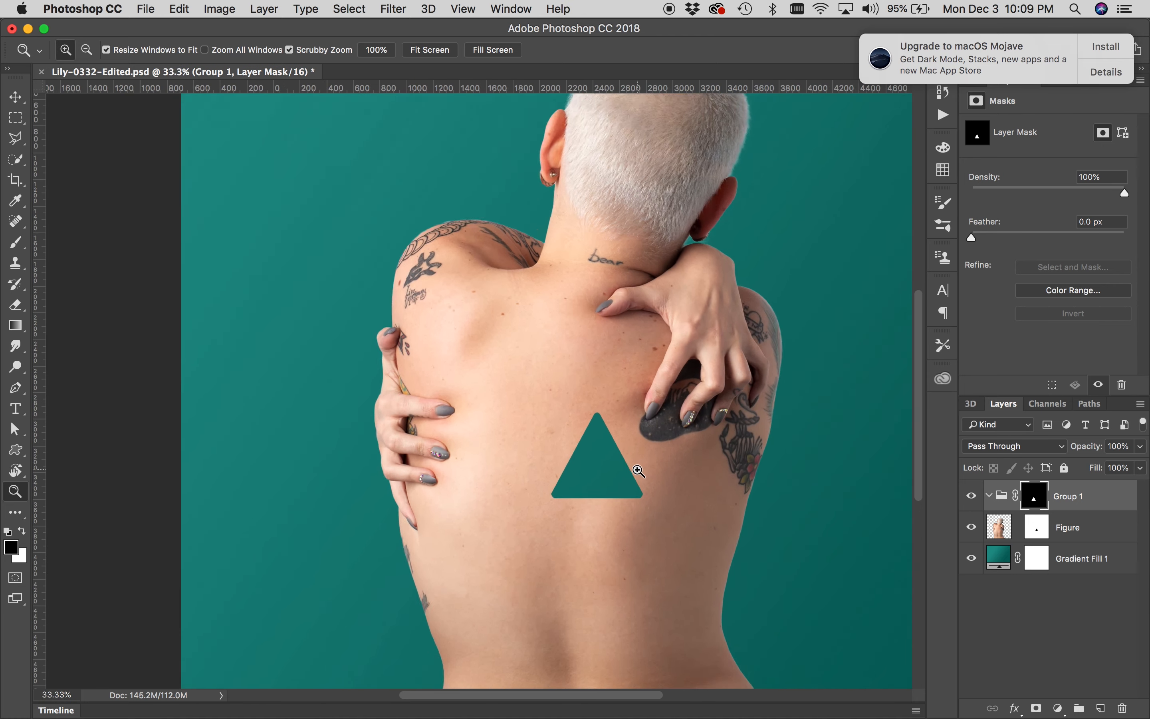
left_click(635, 470)
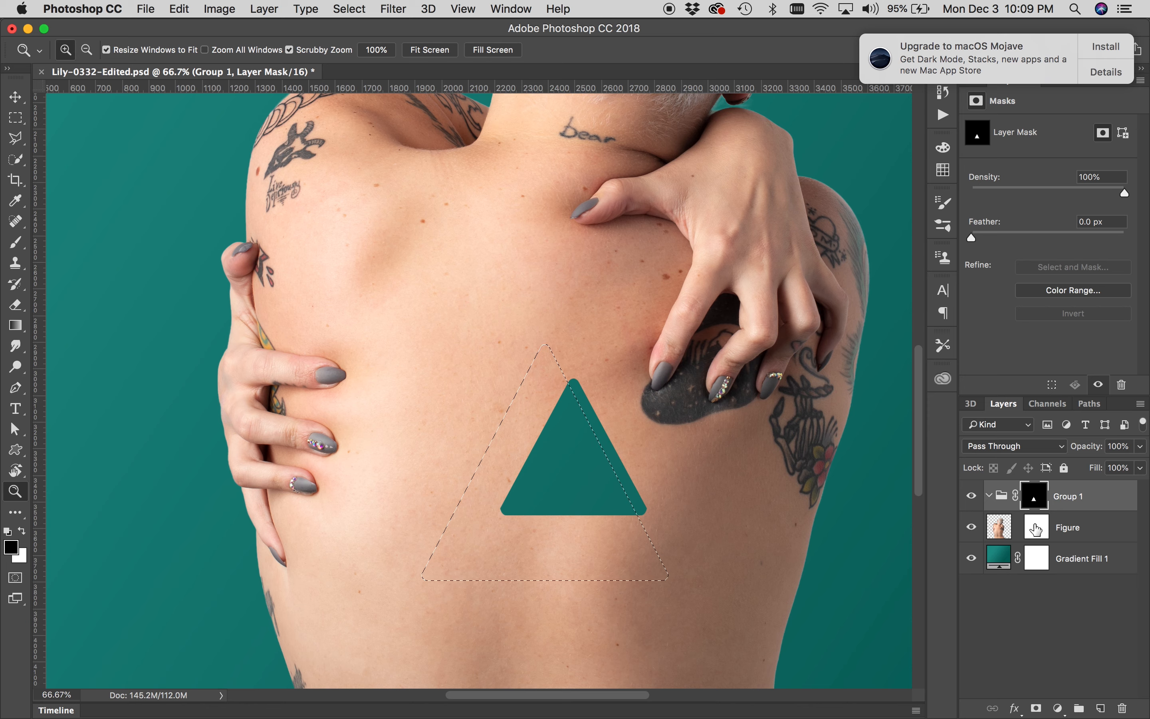
left_click(1061, 532)
key("b")
key("x")
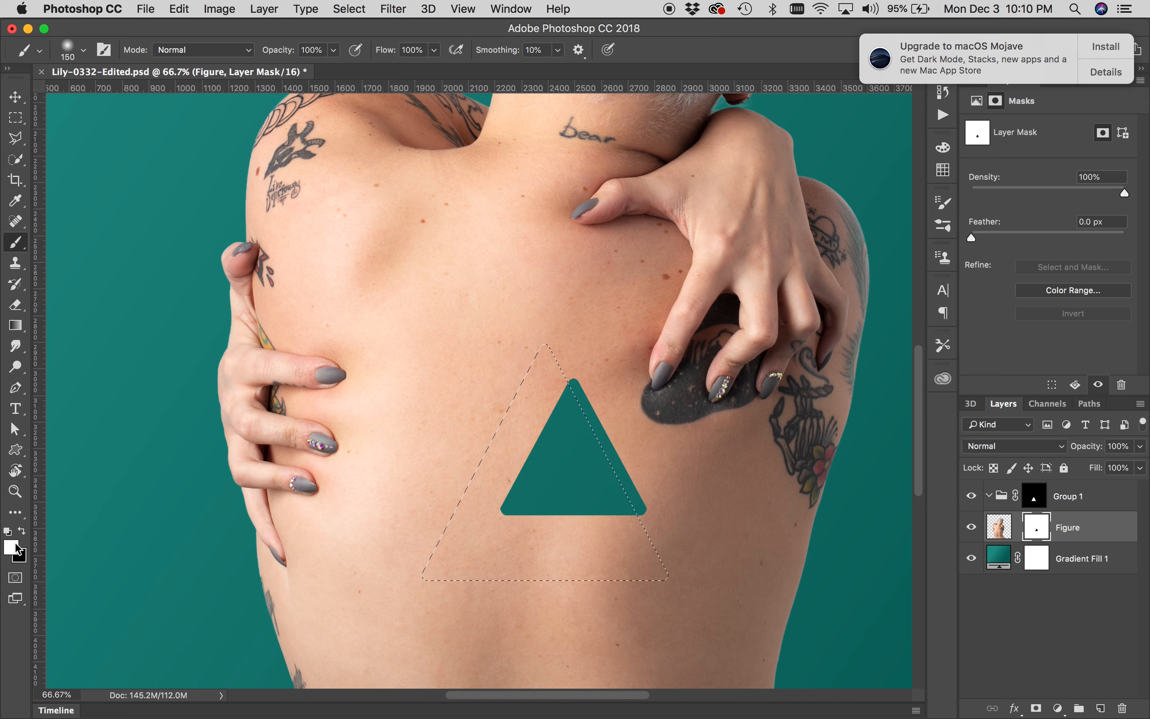
mouse_move(576, 386)
left_mouse_down()
mouse_move(627, 495)
mouse_move(593, 382)
left_mouse_up()
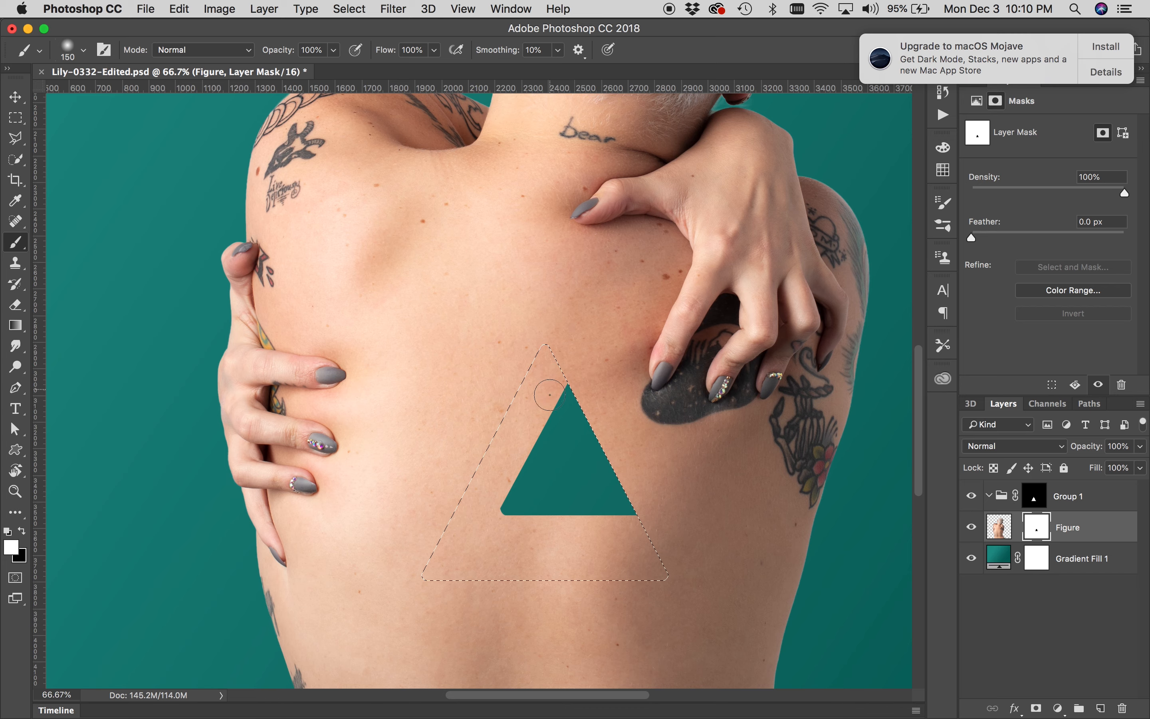
Compare the image with the Lightroom reference and deselect the triangle outline
key("super+Tab")
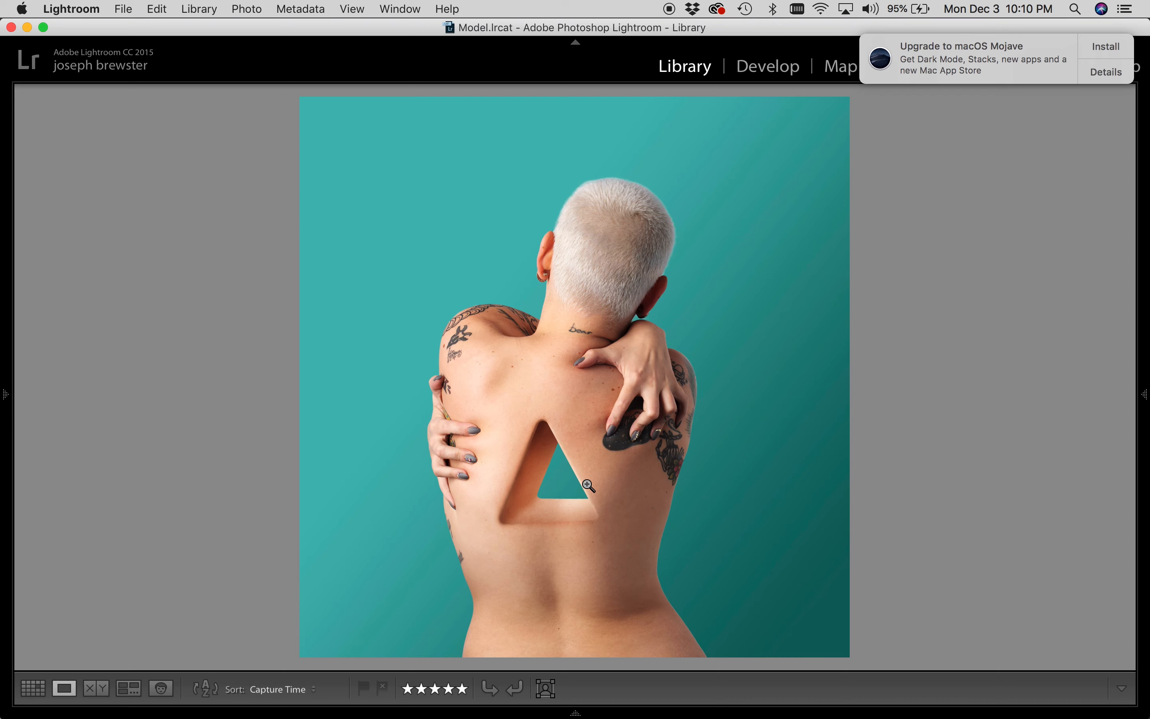
key("super+Tab")
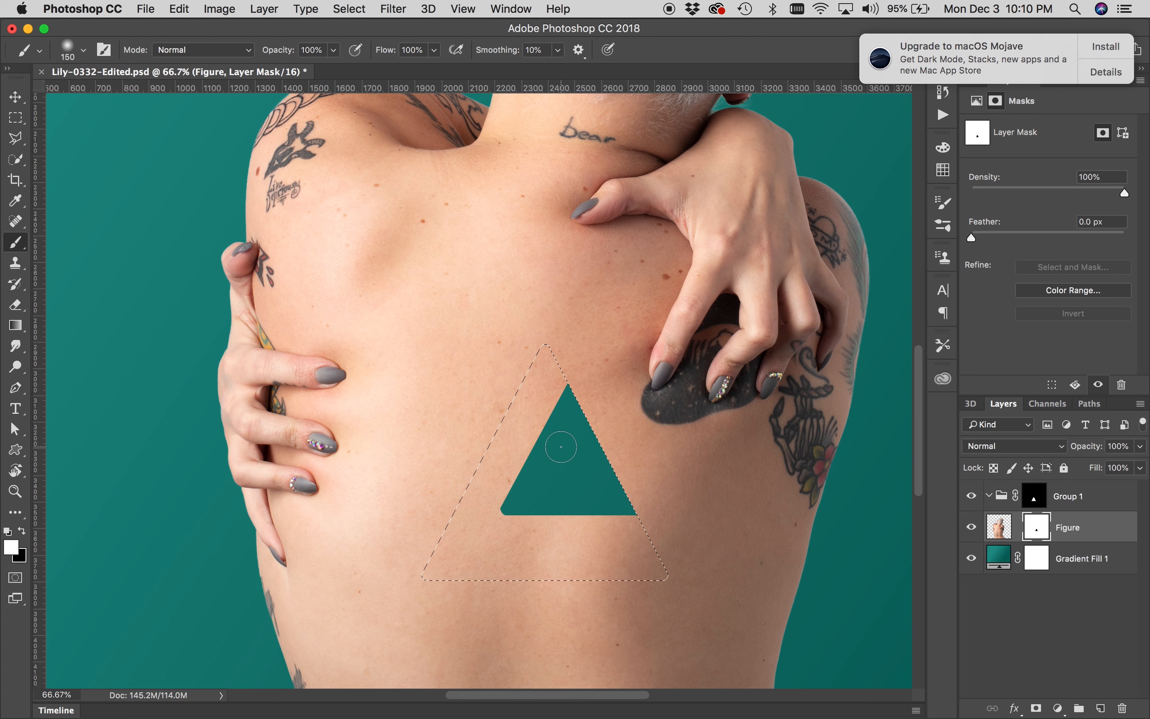
key("super+d")
Add a new empty layer inside Group 1 above Layer 1 and select it
left_click(1066, 504)
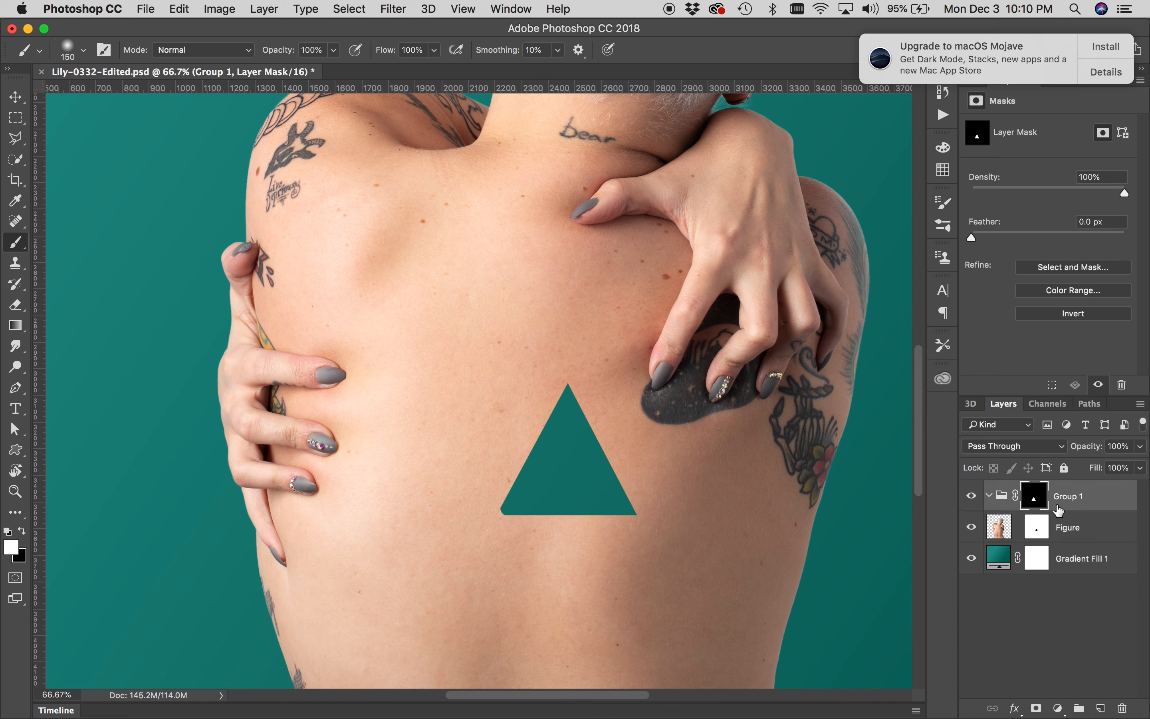
left_click(1100, 708)
left_click(1101, 708)
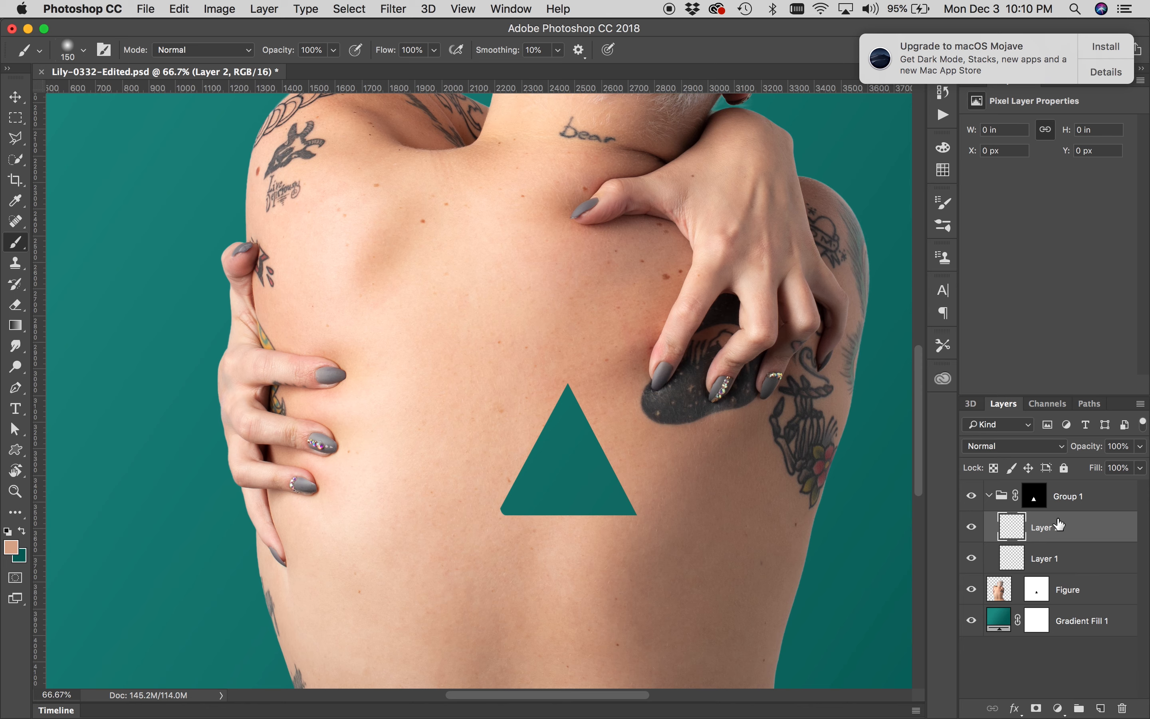
left_click(1058, 498)
left_click(989, 497)
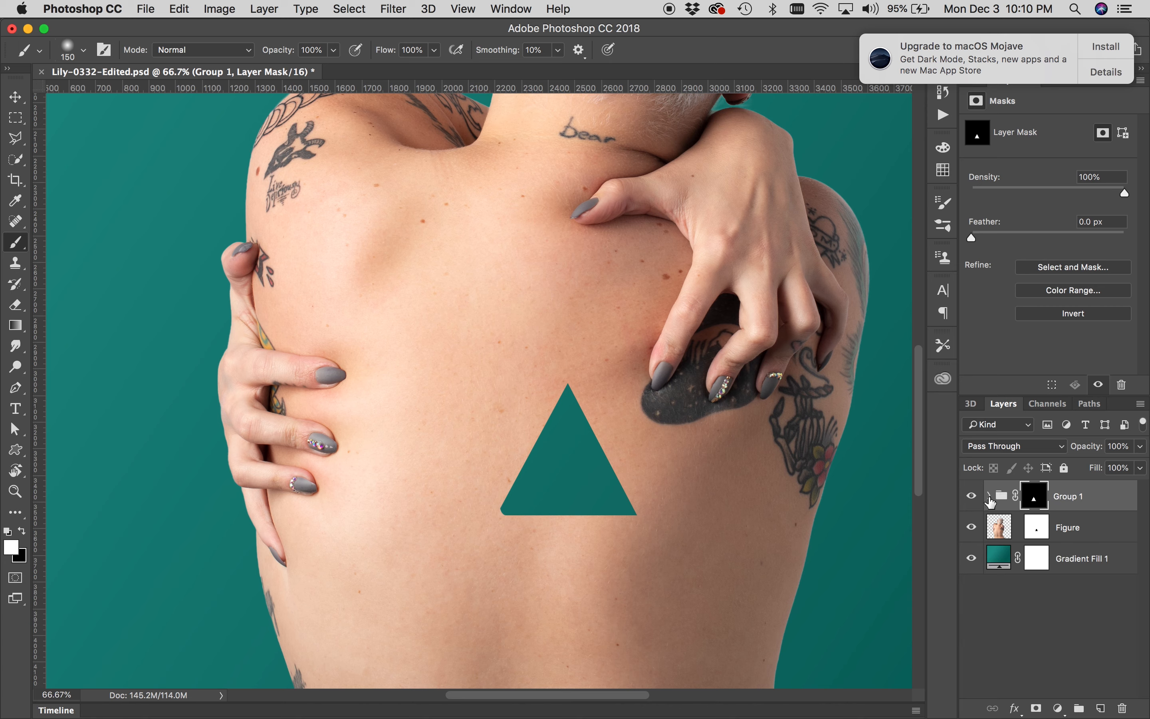
left_click(989, 497)
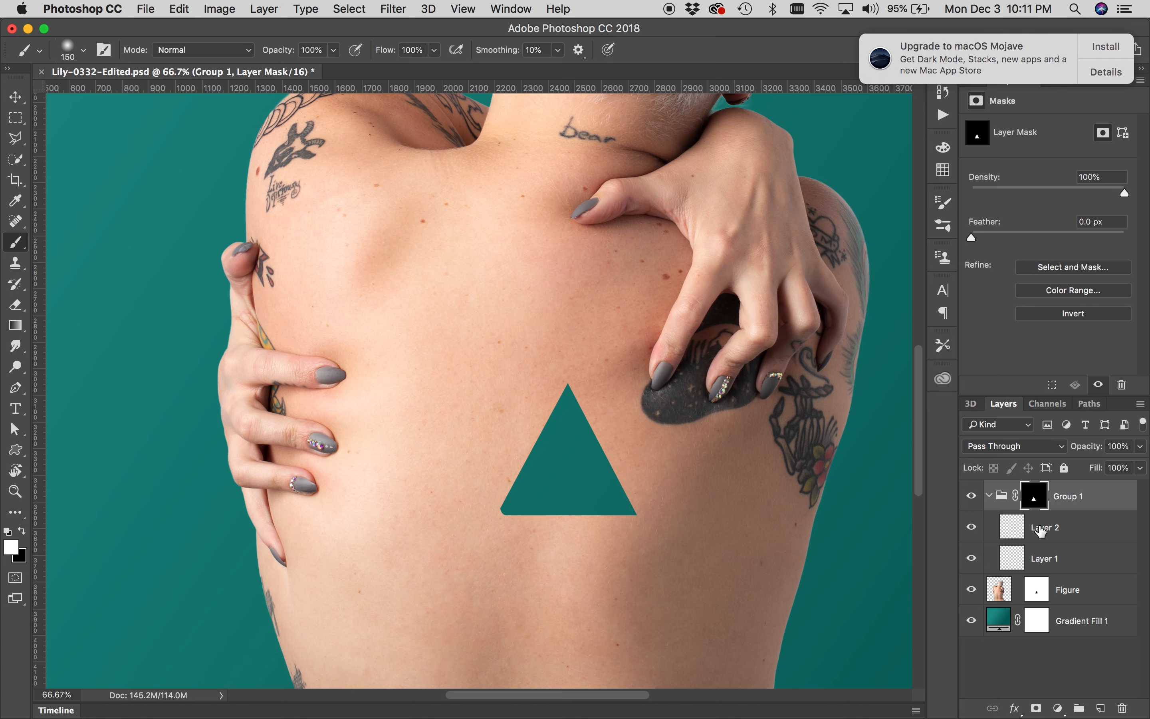
left_click(1040, 530)
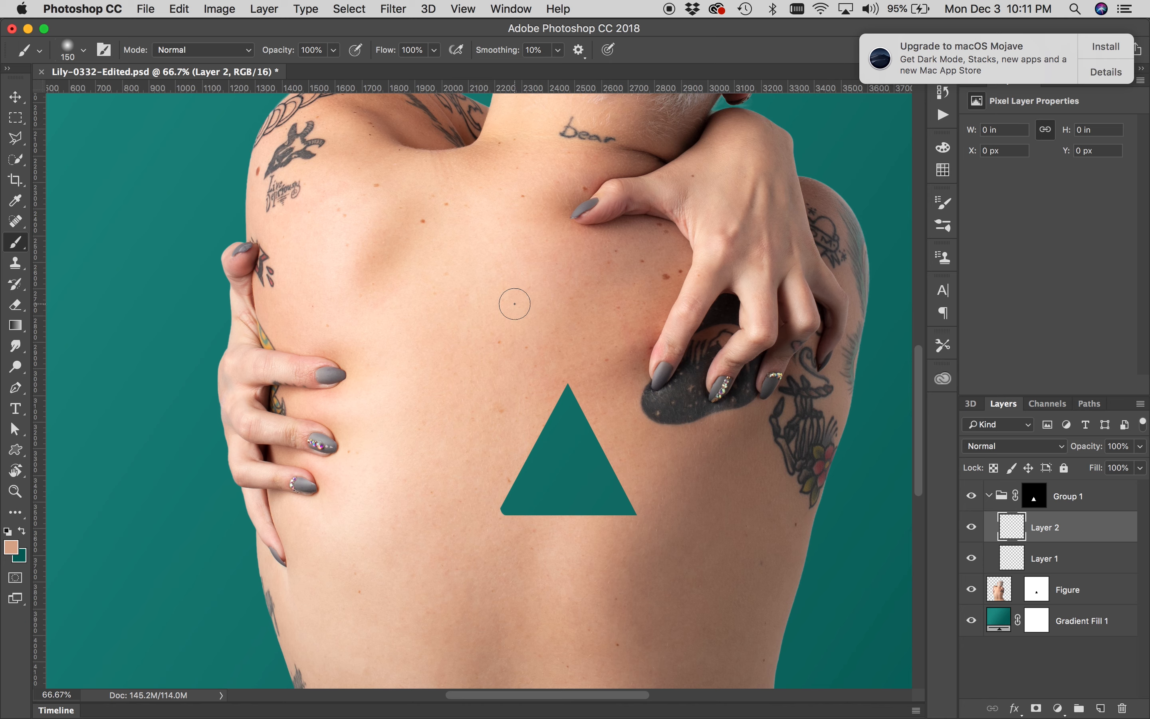
Set the Brush to 5% opacity with a 150 px soft round tip at 0% hardness
left_click_drag(569, 298, 541, 294)
left_click_drag(334, 54, 265, 79)
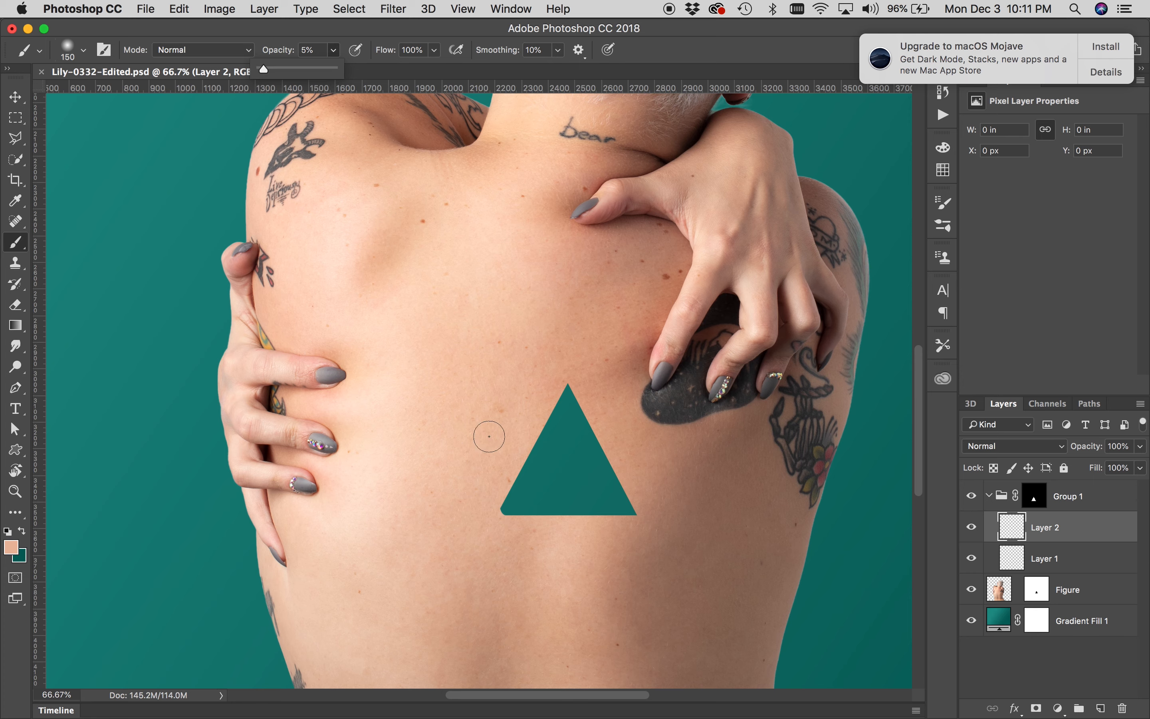
left_click(505, 425)
right_click(503, 420)
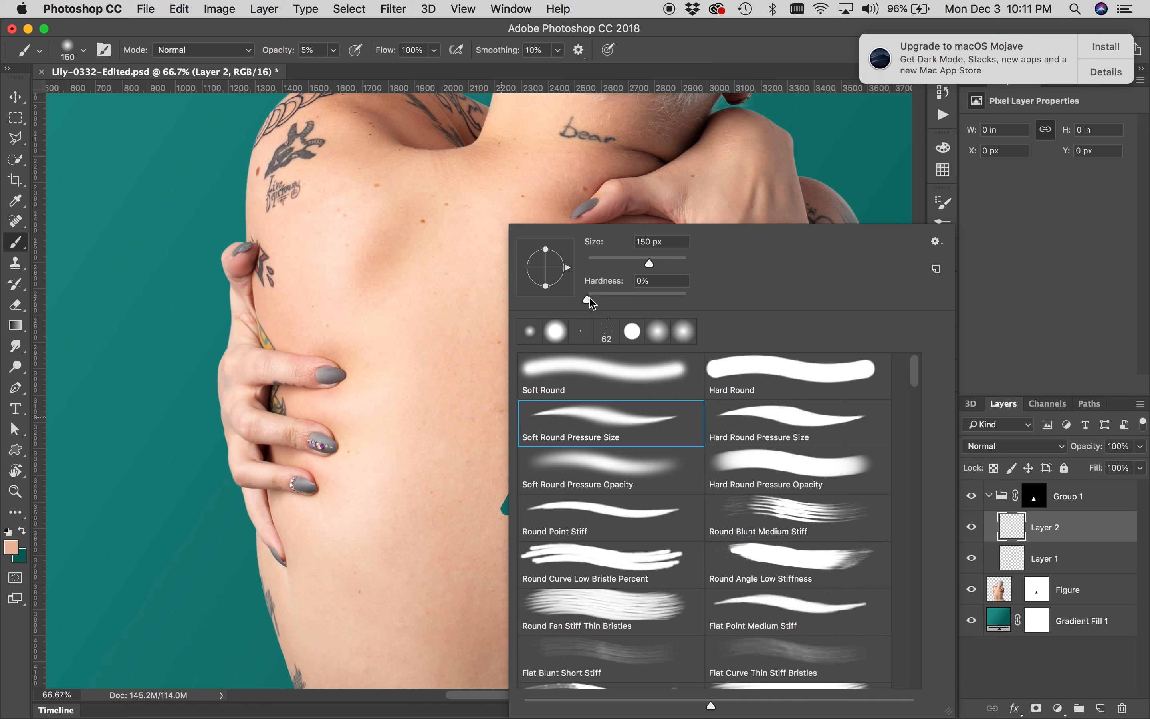
left_click(987, 246)
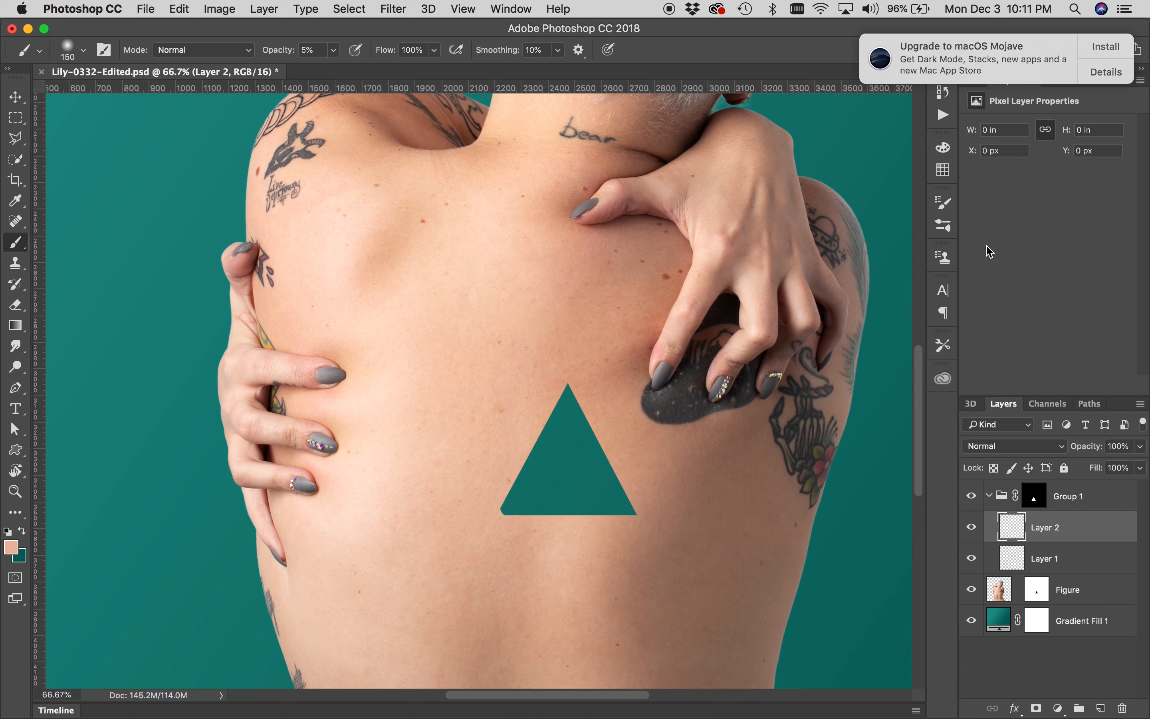
left_click(945, 209)
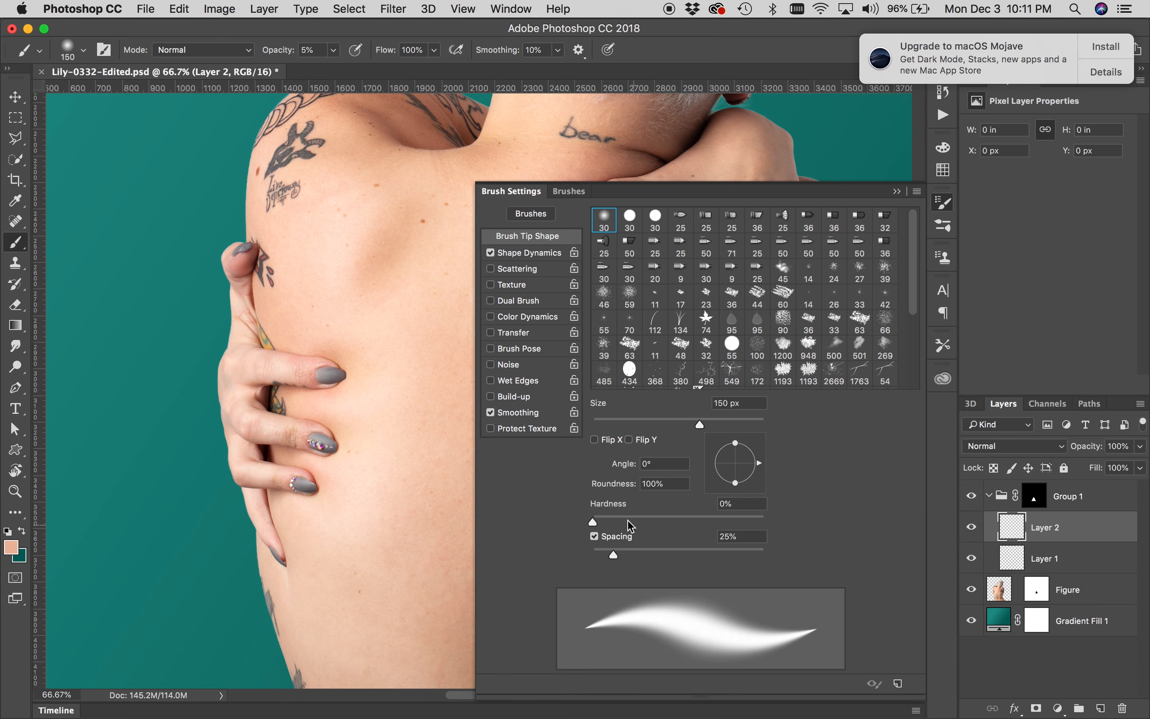
left_click(946, 209)
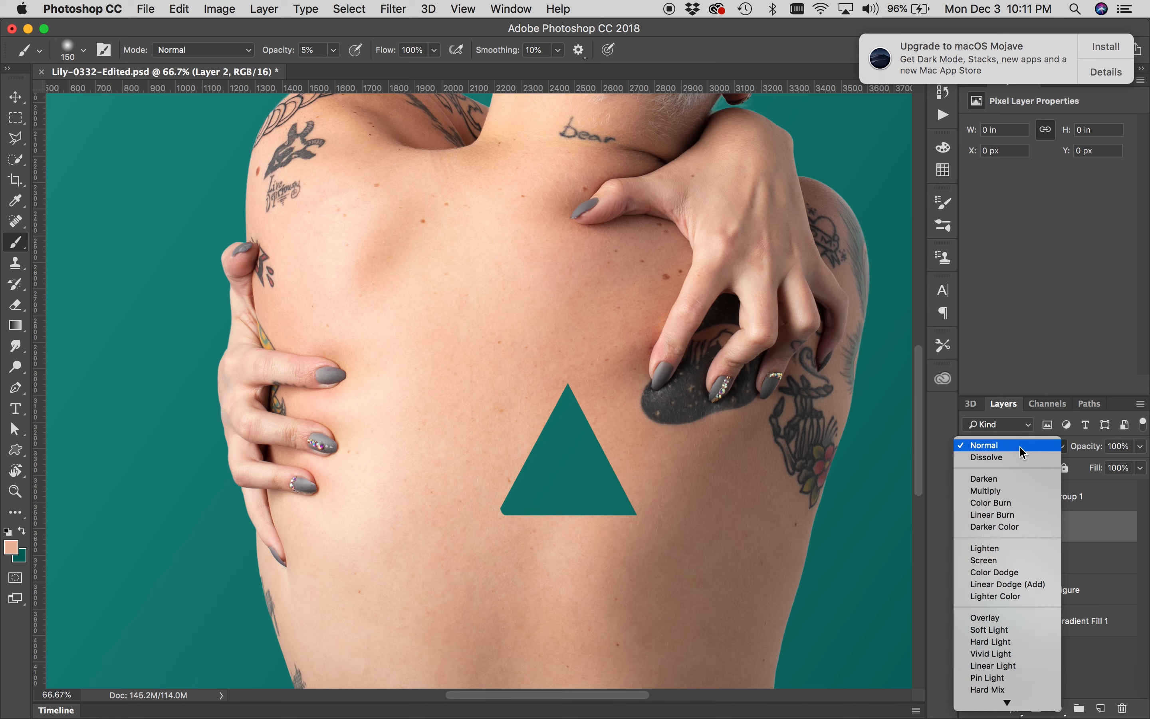
Set the new layer's blend mode to Multiply and paint skin-tone shading around the triangle's edges
left_click(1020, 446)
left_click(1010, 492)
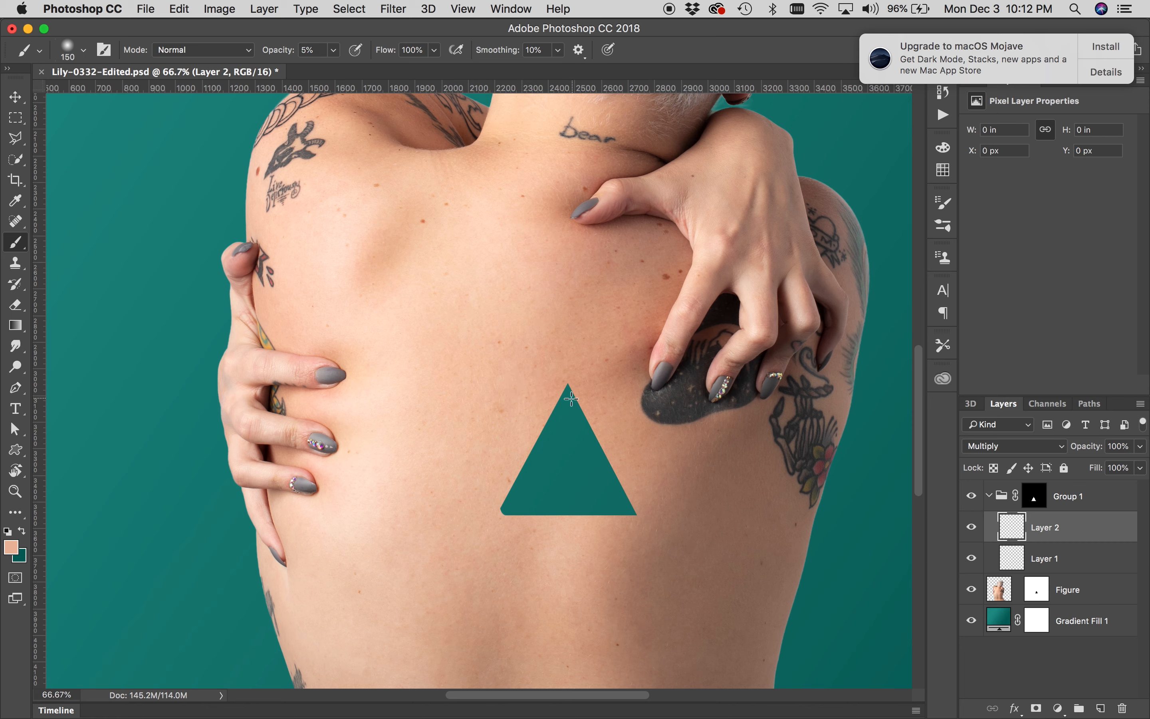
mouse_move(534, 379)
left_mouse_down()
mouse_move(572, 401)
mouse_move(509, 386)
mouse_move(581, 400)
mouse_move(503, 383)
mouse_move(571, 396)
mouse_move(535, 384)
mouse_move(532, 369)
mouse_move(564, 406)
mouse_move(492, 382)
mouse_move(564, 389)
mouse_move(509, 410)
mouse_move(550, 373)
mouse_move(545, 356)
mouse_move(562, 378)
mouse_move(502, 413)
mouse_move(556, 402)
mouse_move(481, 493)
mouse_move(540, 448)
mouse_move(509, 463)
mouse_move(487, 506)
mouse_move(521, 481)
mouse_move(528, 491)
mouse_move(498, 501)
mouse_move(547, 525)
left_mouse_up()
mouse_move(631, 544)
left_mouse_down()
mouse_move(637, 526)
mouse_move(623, 552)
mouse_move(557, 534)
left_mouse_up()
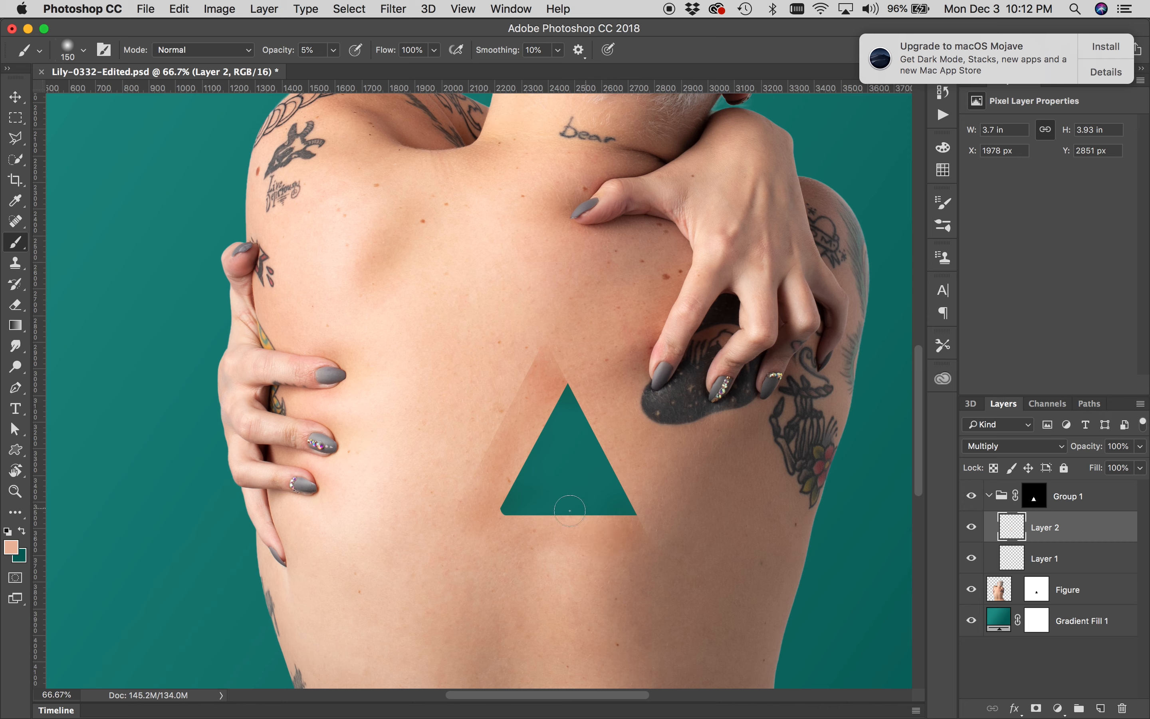
mouse_move(633, 534)
left_mouse_down()
mouse_move(585, 542)
mouse_move(606, 547)
left_mouse_up()
left_click_drag(485, 549, 518, 540)
mouse_move(517, 540)
left_mouse_down()
mouse_move(442, 506)
mouse_move(504, 480)
left_mouse_up()
mouse_move(504, 480)
left_mouse_down()
mouse_move(476, 534)
mouse_move(485, 524)
mouse_move(479, 547)
mouse_move(492, 546)
left_mouse_up()
mouse_move(495, 544)
left_mouse_down()
mouse_move(436, 539)
mouse_move(422, 557)
left_mouse_up()
mouse_move(422, 557)
left_mouse_down()
mouse_move(440, 570)
mouse_move(520, 460)
mouse_move(470, 539)
mouse_move(500, 517)
mouse_move(461, 541)
mouse_move(506, 505)
mouse_move(479, 529)
mouse_move(511, 481)
mouse_move(472, 473)
mouse_move(513, 431)
left_mouse_up()
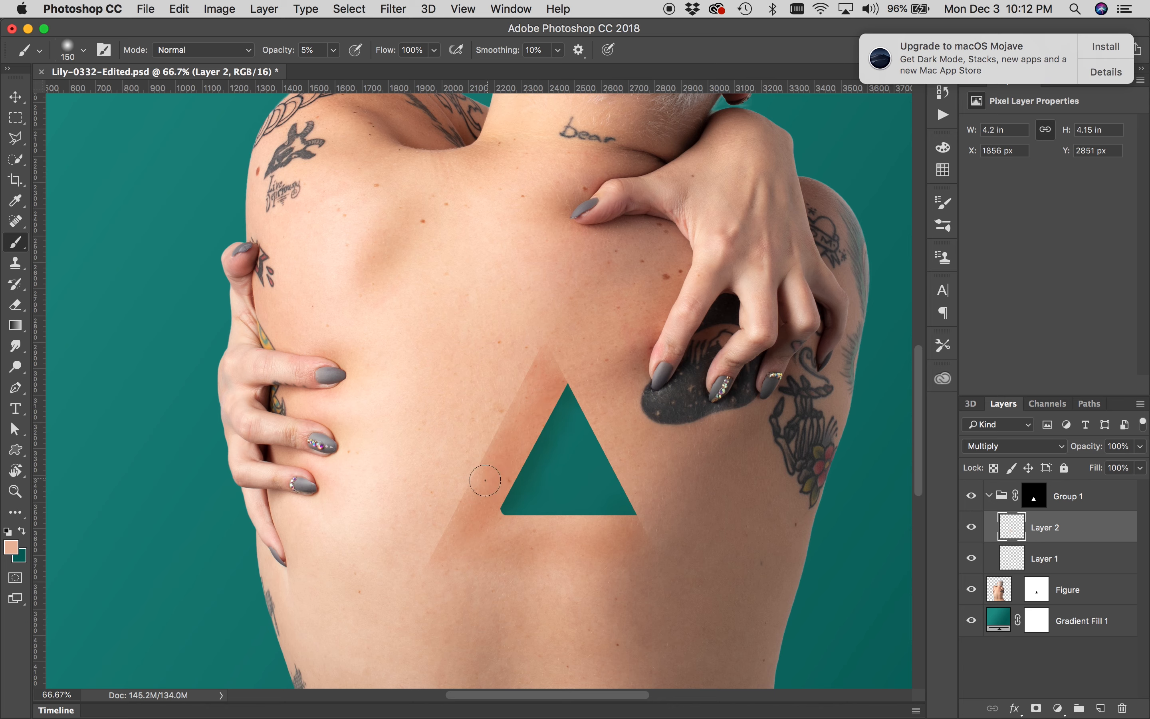
Raise the brush opacity to 10% and paint shading along the triangle's upper edge with a 175 px brush
key("1")
key("bracketright")
key("bracketright")
key("bracketright")
key("bracketright")
key("bracketleft")
key("bracketleft")
key("bracketleft")
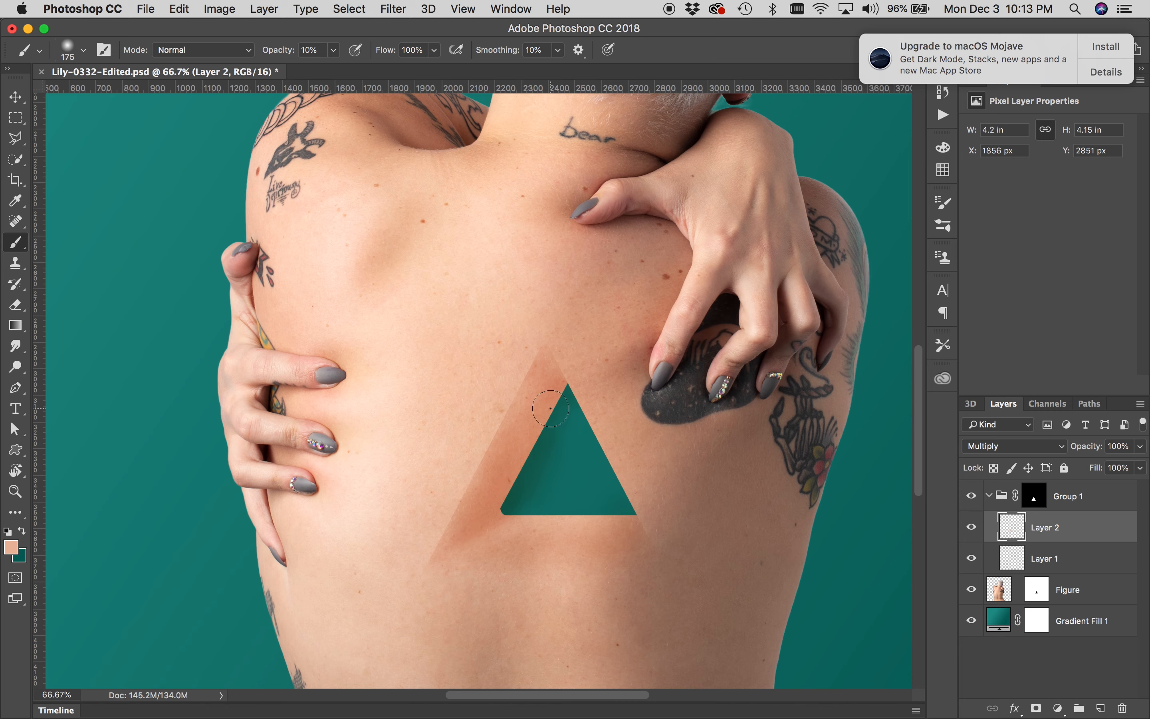
left_click_drag(543, 367, 537, 388)
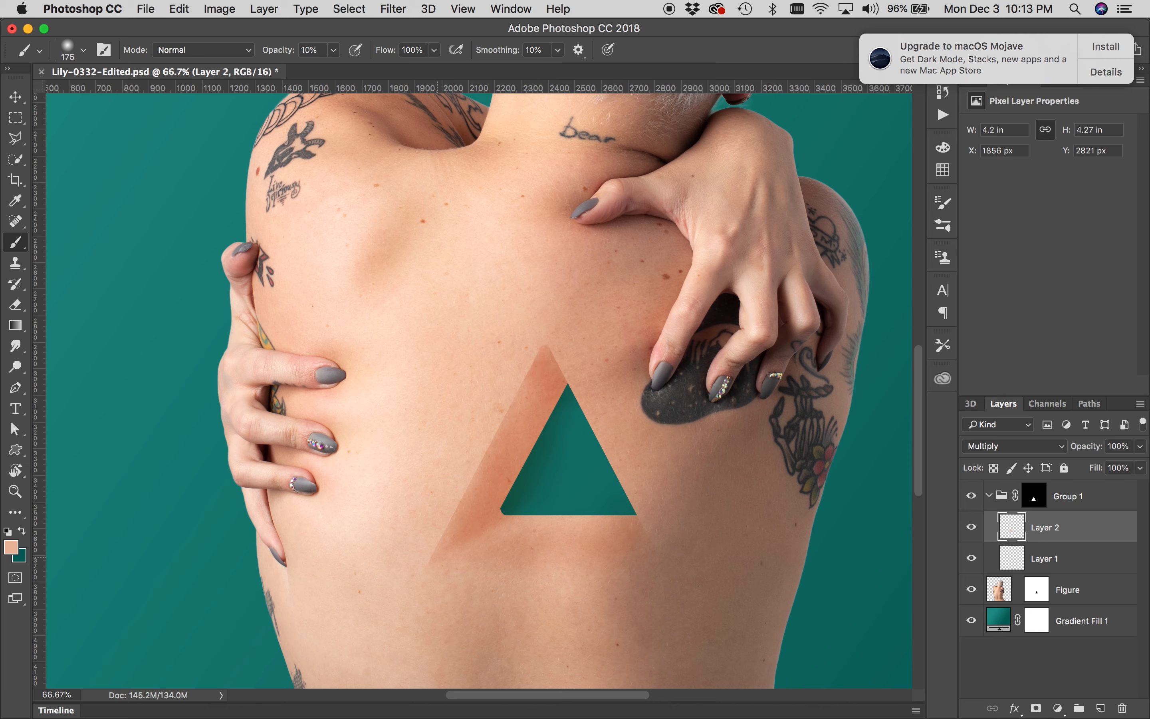
Paint shading along the bottom of the triangle with a 200 px brush
key("bracketright")
key("bracketleft")
key("bracketleft")
key("bracketleft")
key("bracketright")
key("bracketright")
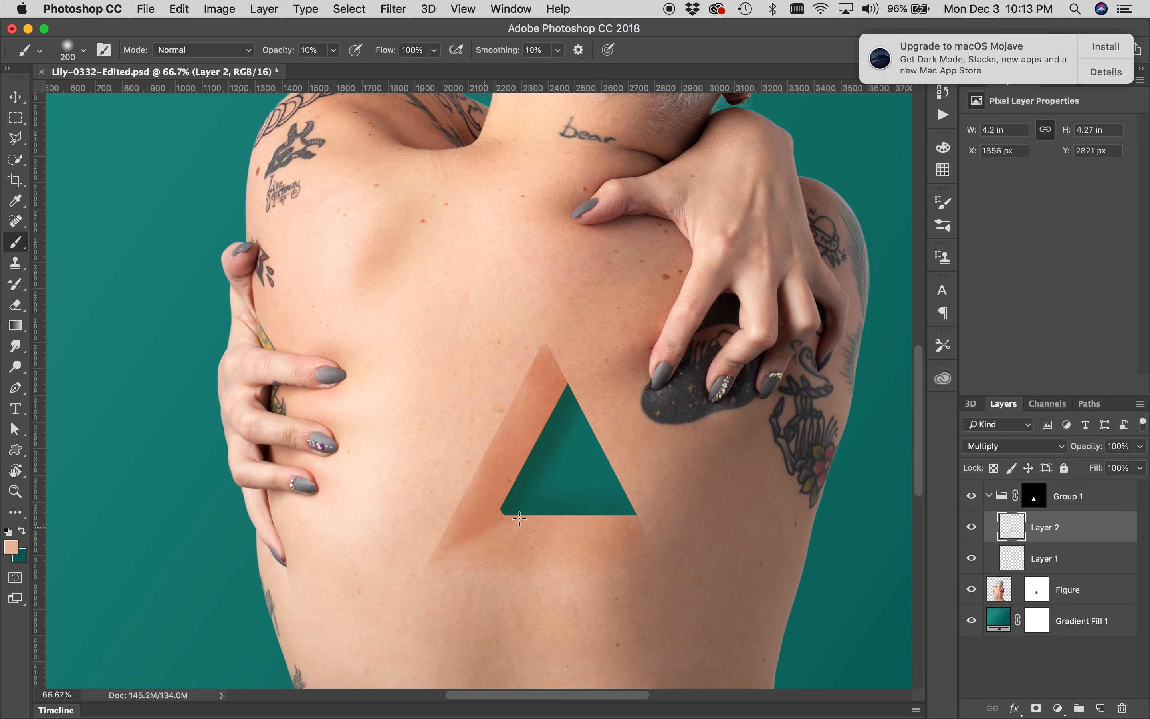
key("bracketleft")
key("bracketleft")
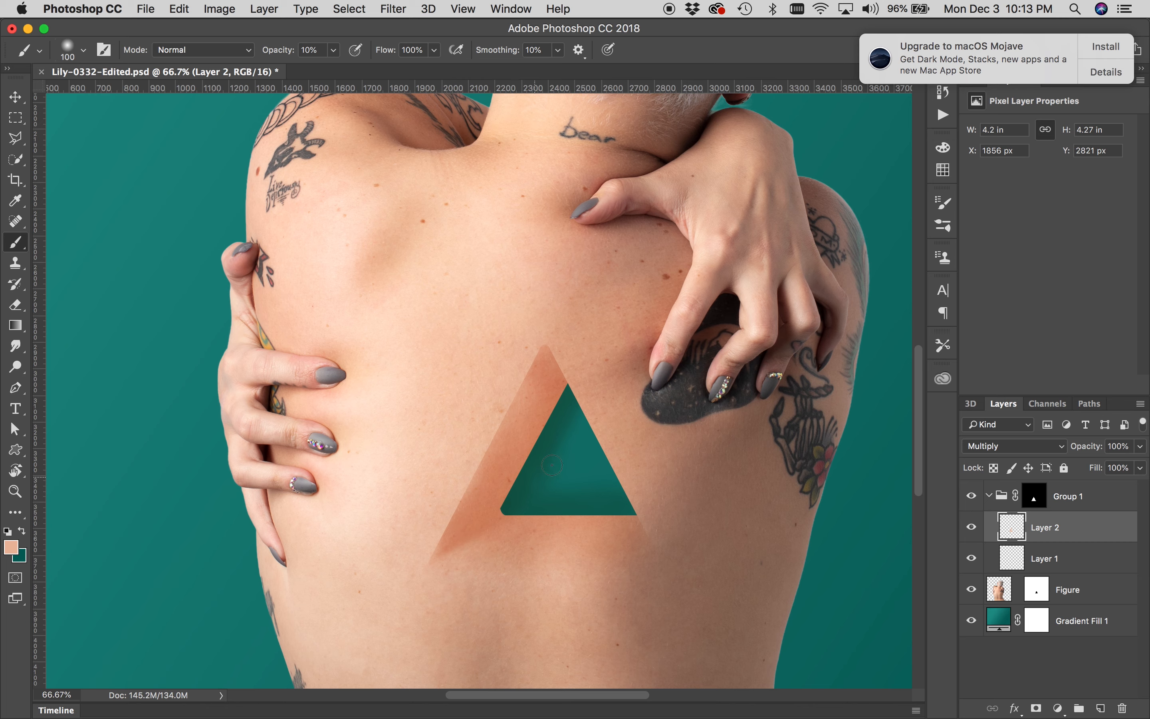
key("bracketright")
key("bracketright")
key("bracketright")
key("bracketright")
mouse_move(457, 547)
left_mouse_down()
mouse_move(555, 559)
mouse_move(479, 564)
mouse_move(523, 586)
mouse_move(530, 567)
mouse_move(576, 553)
mouse_move(624, 573)
mouse_move(604, 569)
mouse_move(645, 549)
left_mouse_up()
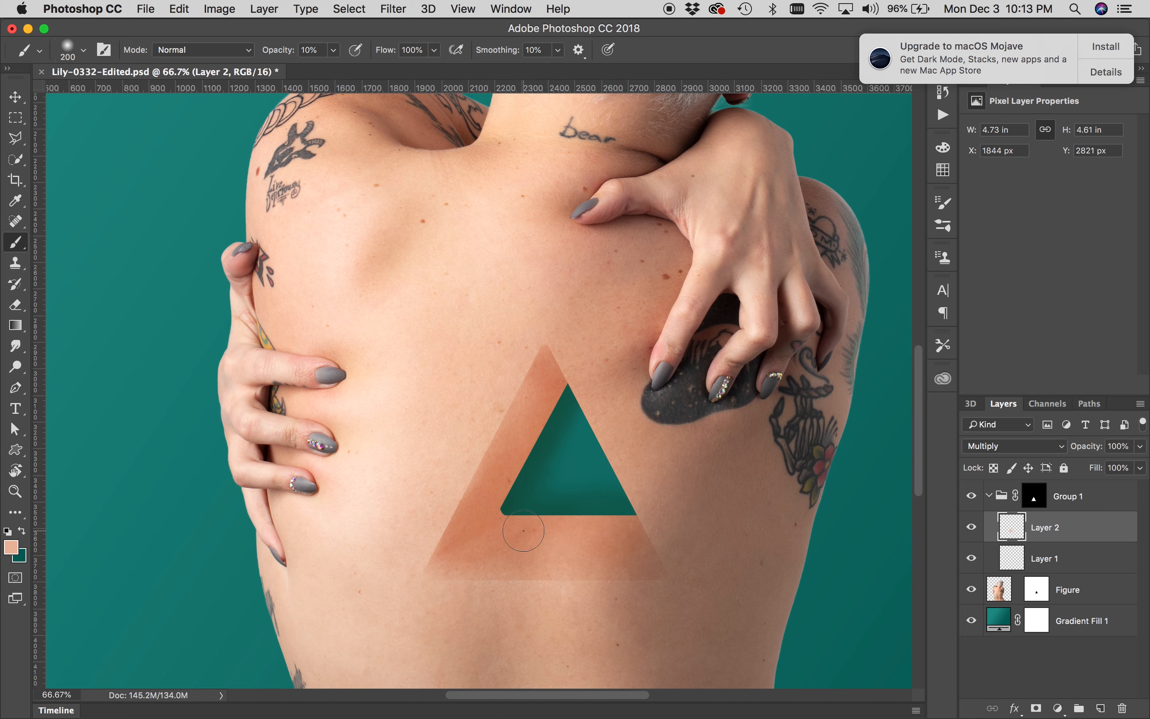
Shrink the brush to 80 px and darken the triangle's lower left inner corner
key("bracketleft")
key("bracketleft")
key("bracketleft")
key("bracketleft")
left_click_drag(541, 514, 479, 537)
Rename the painted layer as Skin 1
double_click(1046, 529)
type("Skin 1")
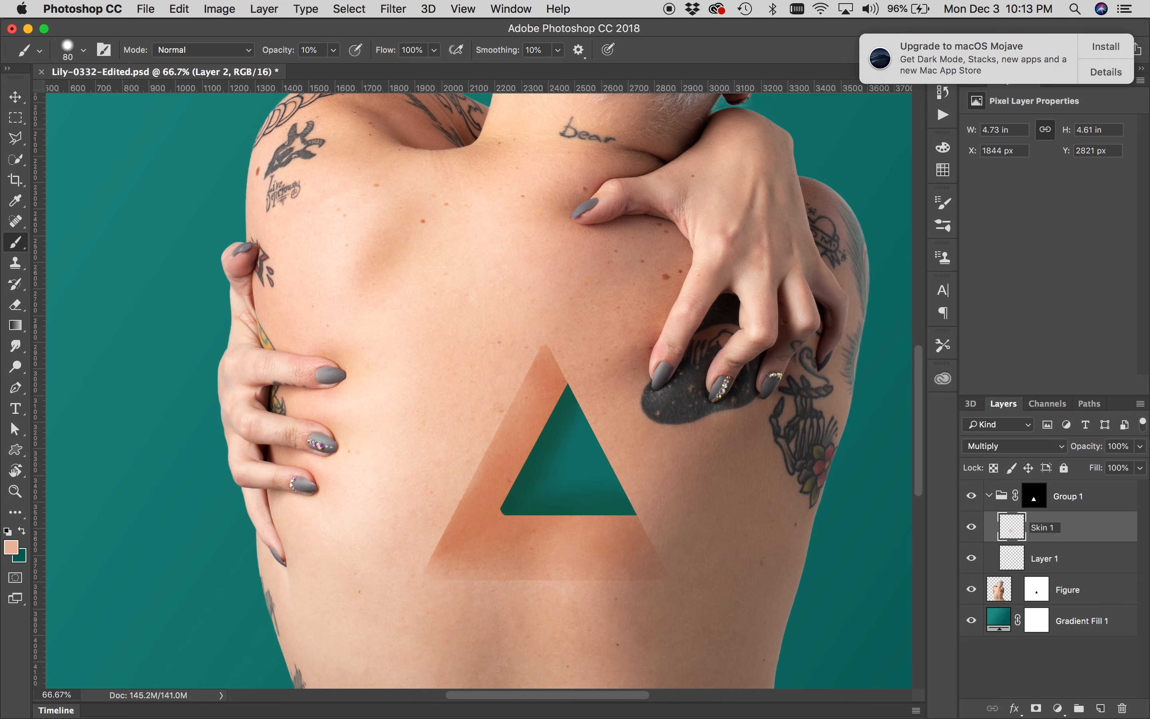
key("Return")
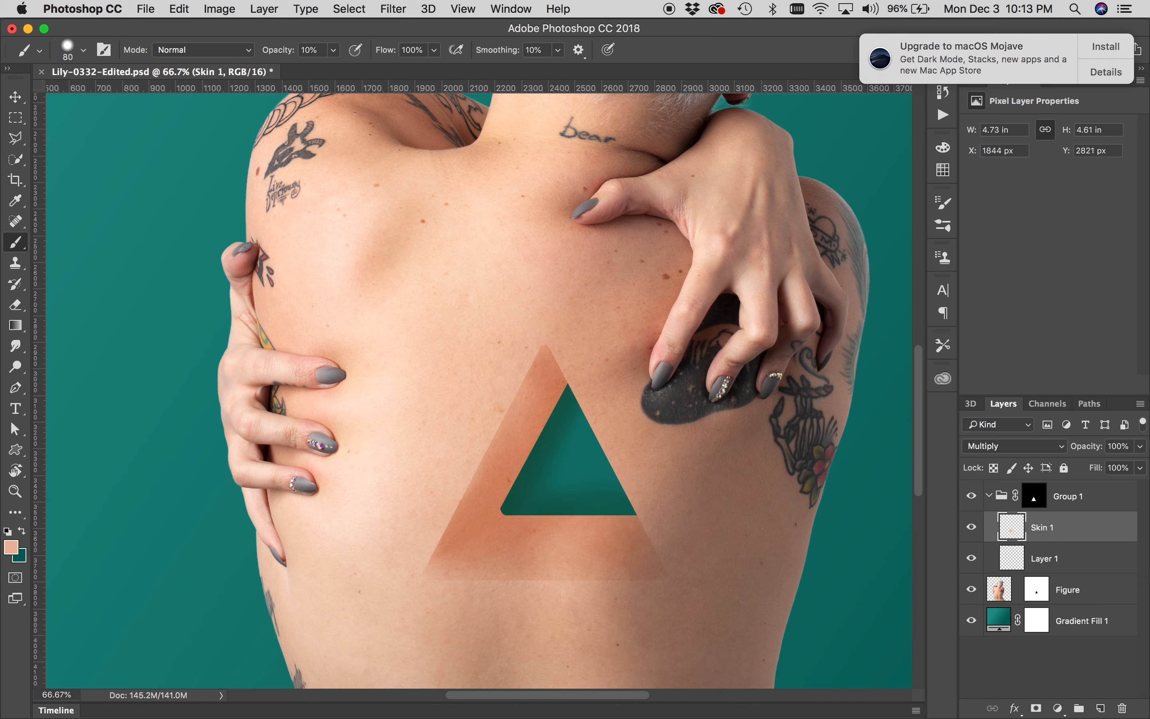
right_click(880, 415)
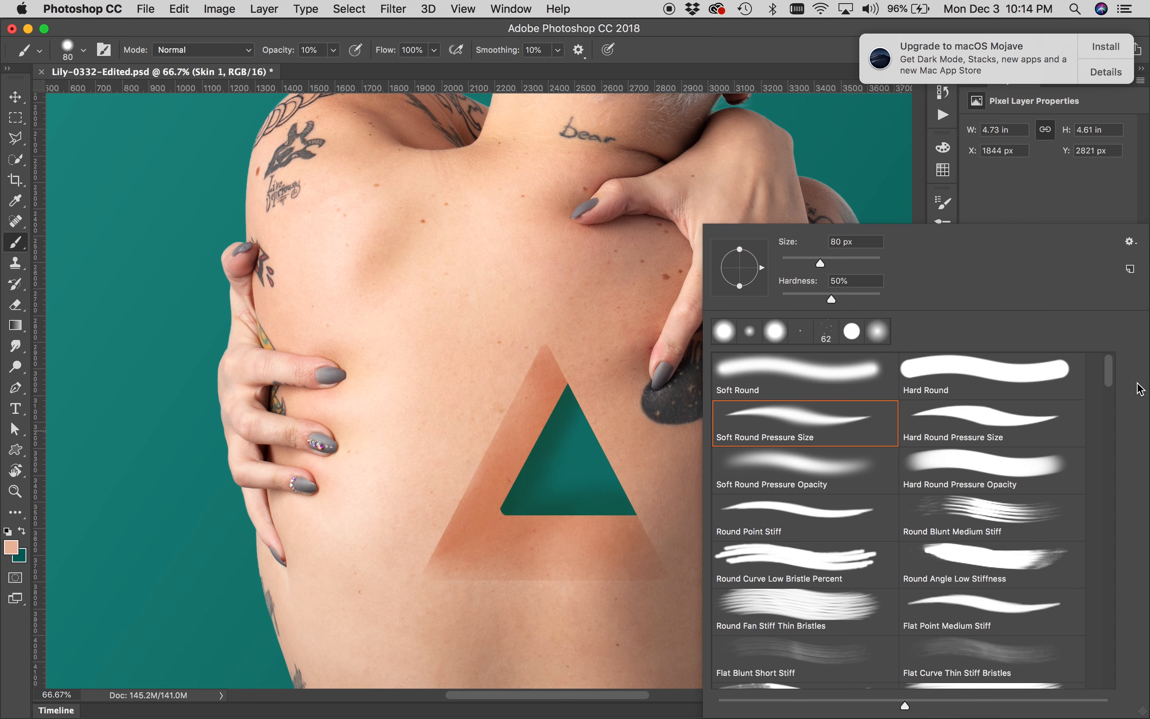
key("Escape")
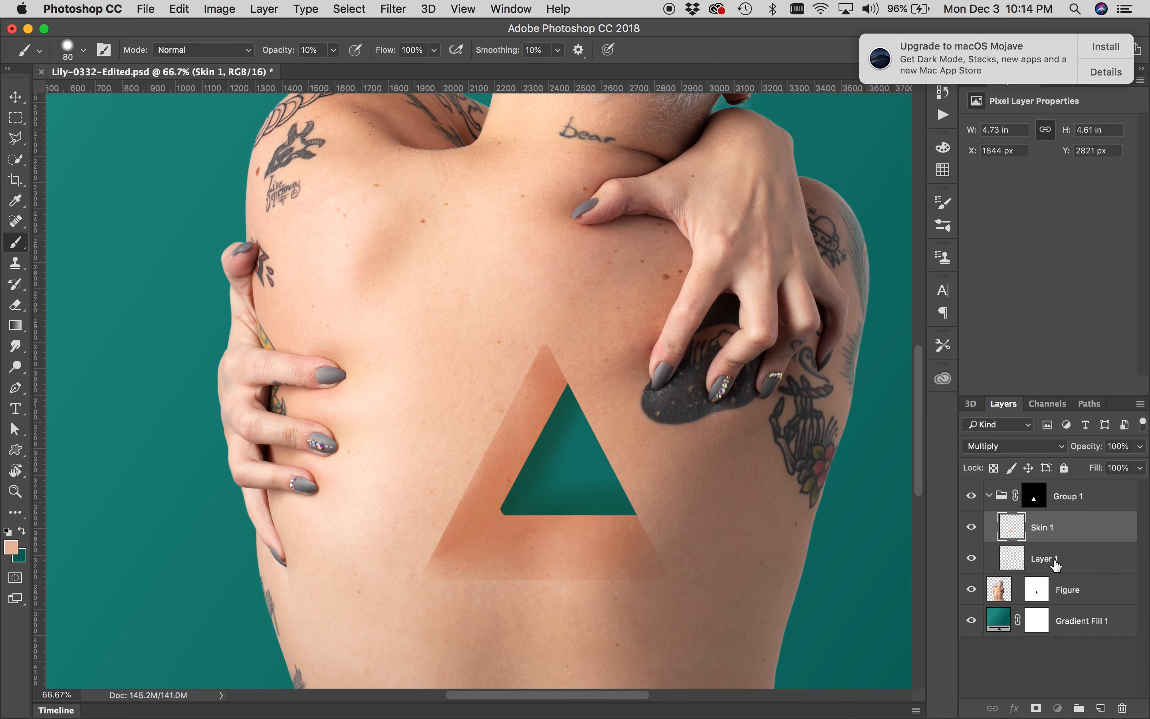
Rename Layer 1 as Skin 2 and set its blend mode to Multiply
left_click(1048, 560)
double_click(1046, 561)
type("Skin 2")
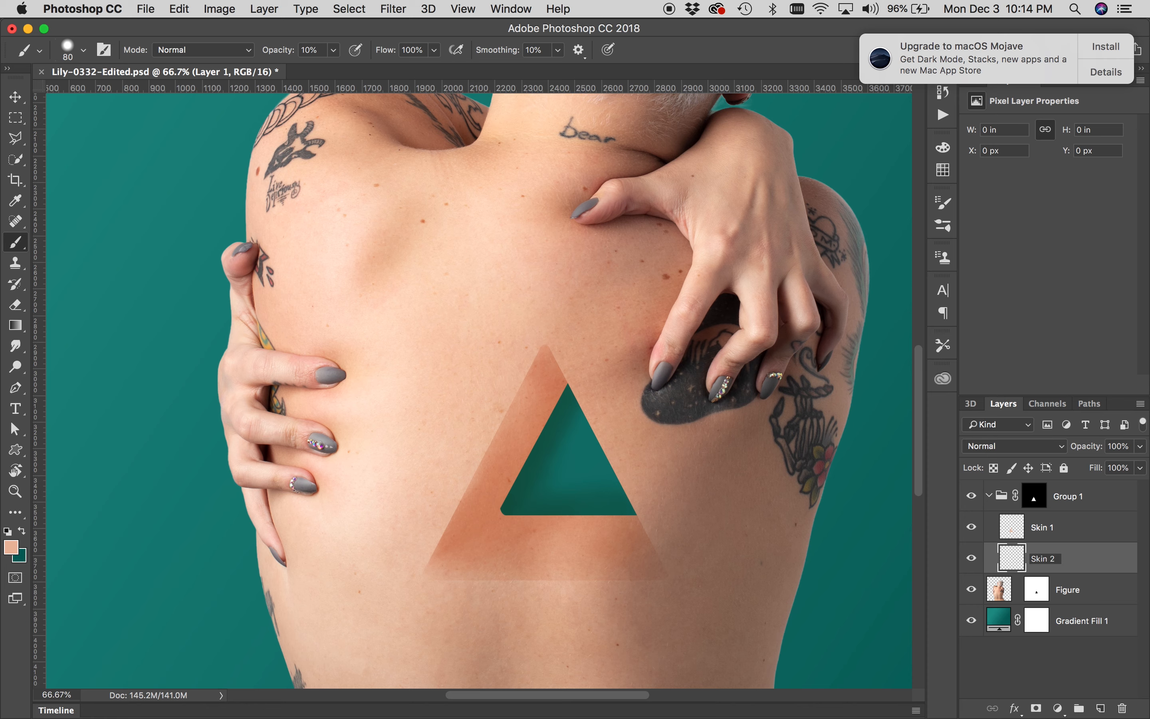
key("Return")
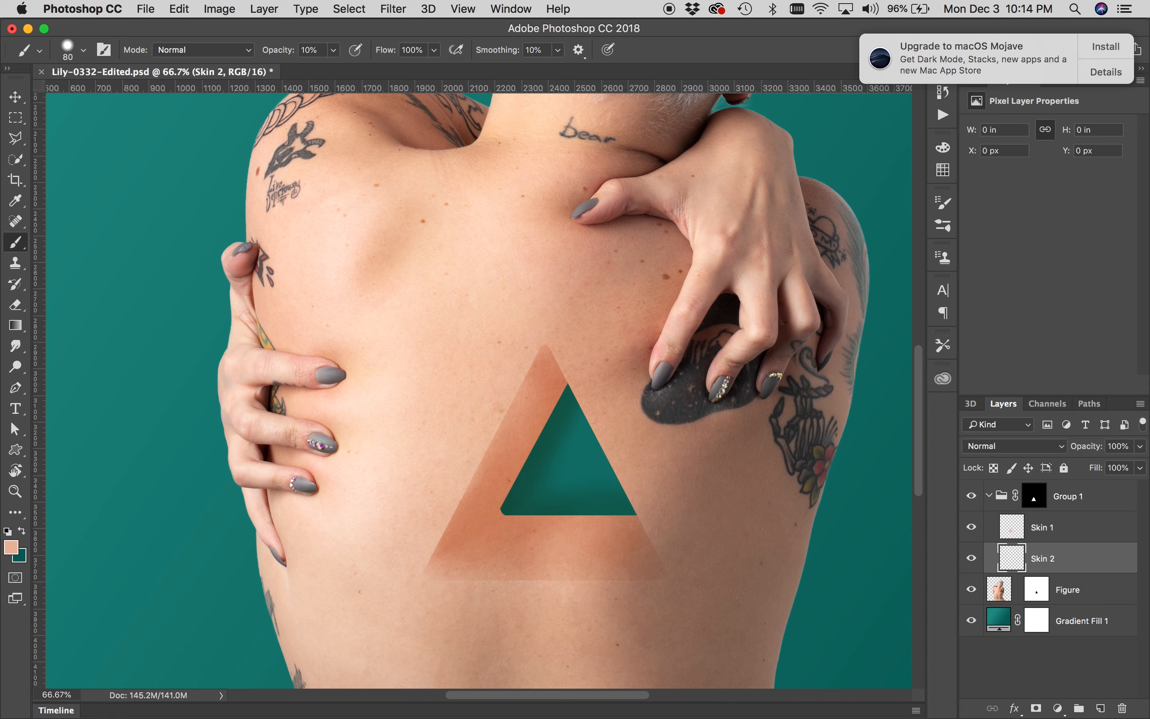
left_click(996, 452)
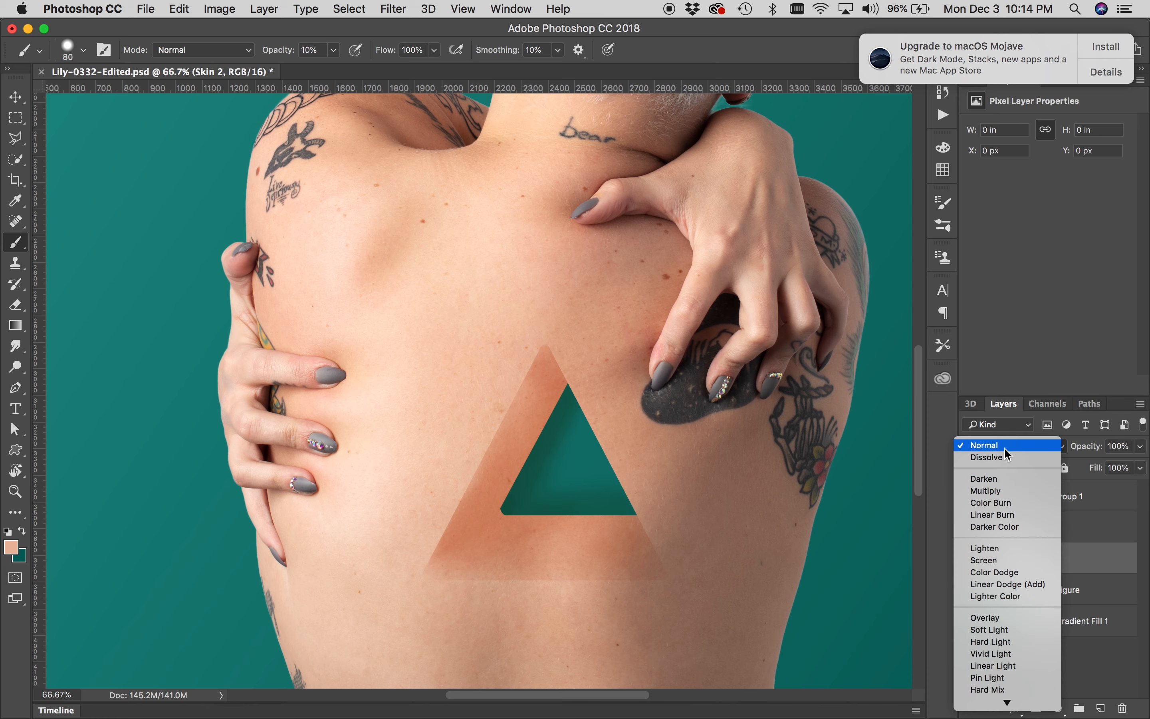
left_click(984, 492)
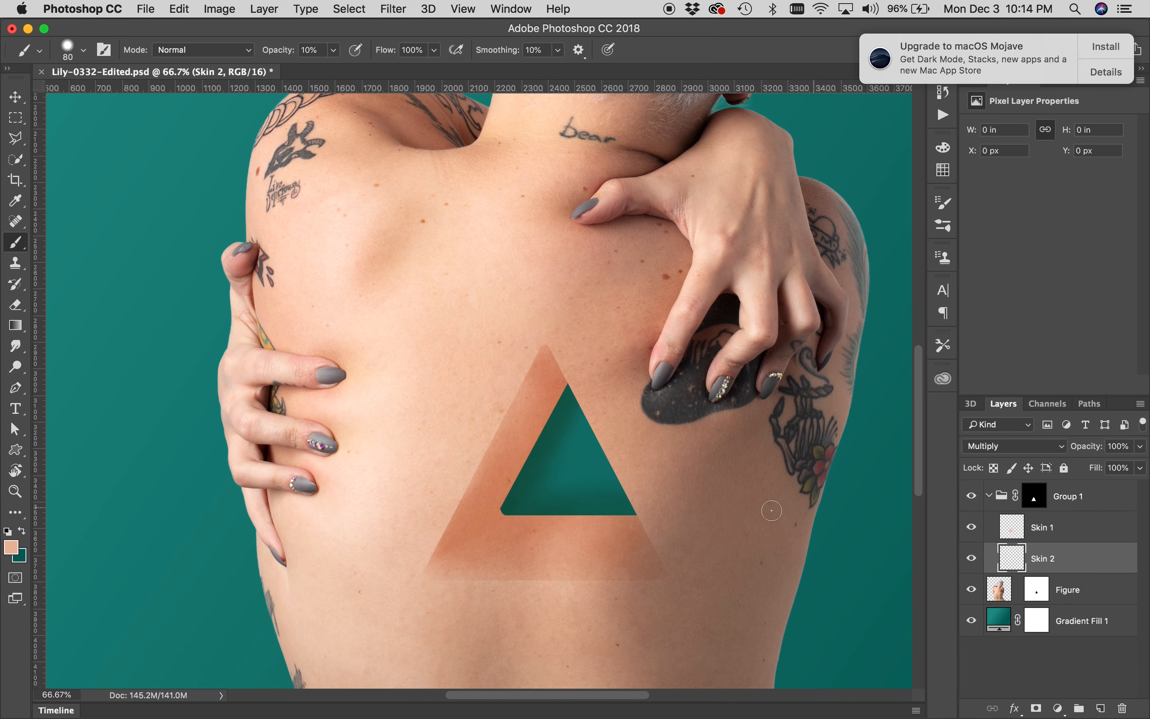
Paint soft shading at 4% opacity on Skin 2 along the triangle's lower left edge
left_click(485, 525)
mouse_move(463, 545)
left_mouse_down()
mouse_move(489, 521)
mouse_move(473, 537)
left_mouse_up()
key("0")
key("4")
key("bracketright")
key("bracketright")
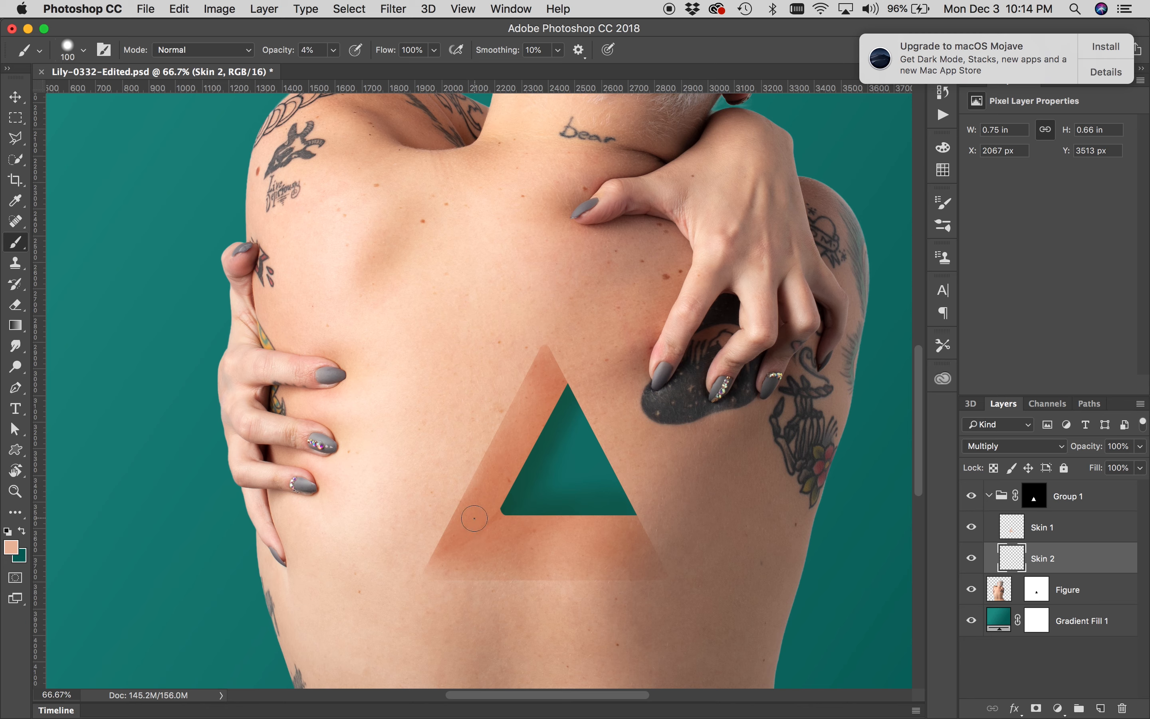
mouse_move(481, 526)
left_mouse_down()
mouse_move(540, 444)
mouse_move(464, 527)
mouse_move(532, 419)
mouse_move(552, 413)
mouse_move(522, 452)
mouse_move(563, 362)
mouse_move(514, 465)
left_mouse_up()
key("bracketright")
key("bracketright")
key("bracketright")
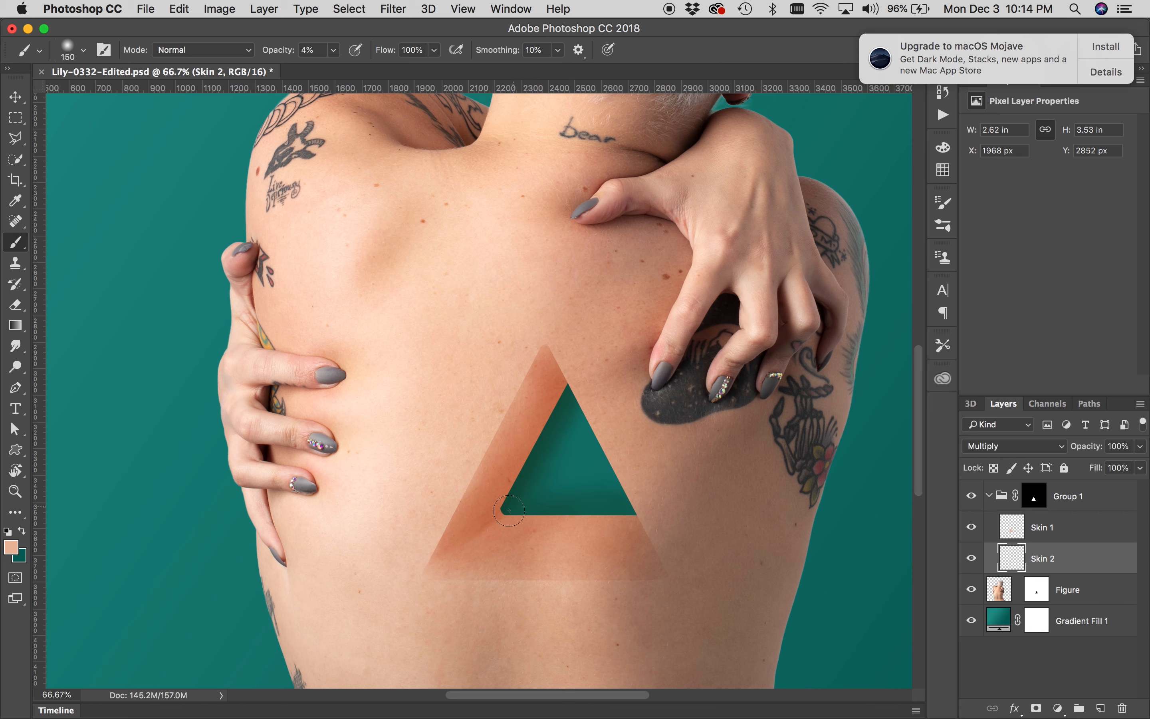
mouse_move(535, 517)
left_mouse_down()
mouse_move(585, 519)
mouse_move(494, 545)
mouse_move(630, 534)
mouse_move(472, 551)
left_mouse_up()
Sample a skin tone from the upper back as the foreground colour and enlarge the brush to 200 px
key("bracketright")
left_click(11, 547)
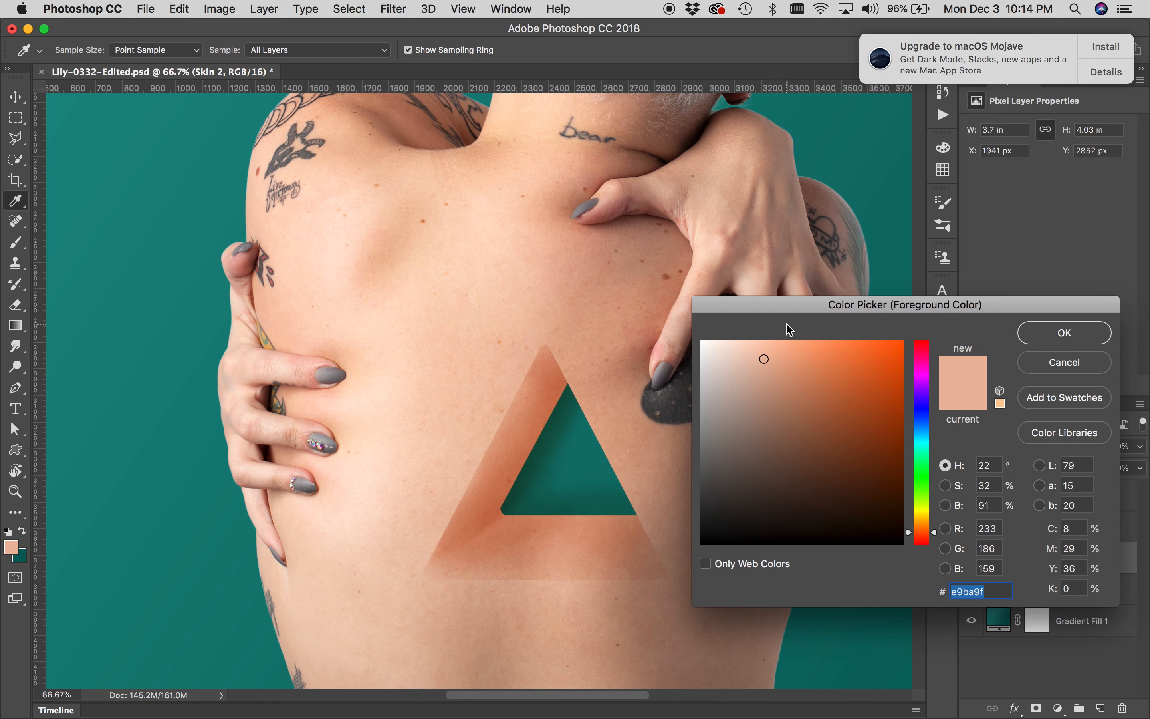
left_click(1046, 364)
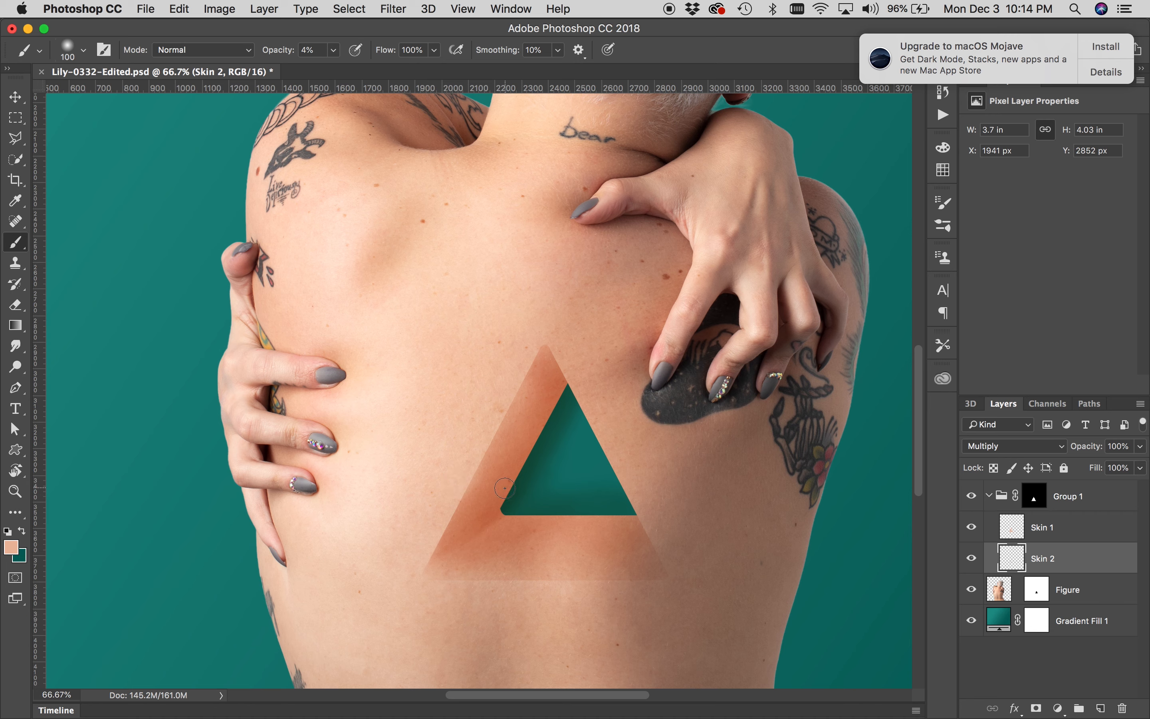
left_click(591, 301, "alt")
left_click(618, 287, "alt")
left_click_drag(477, 507, 478, 506)
key("bracketright")
key("bracketright")
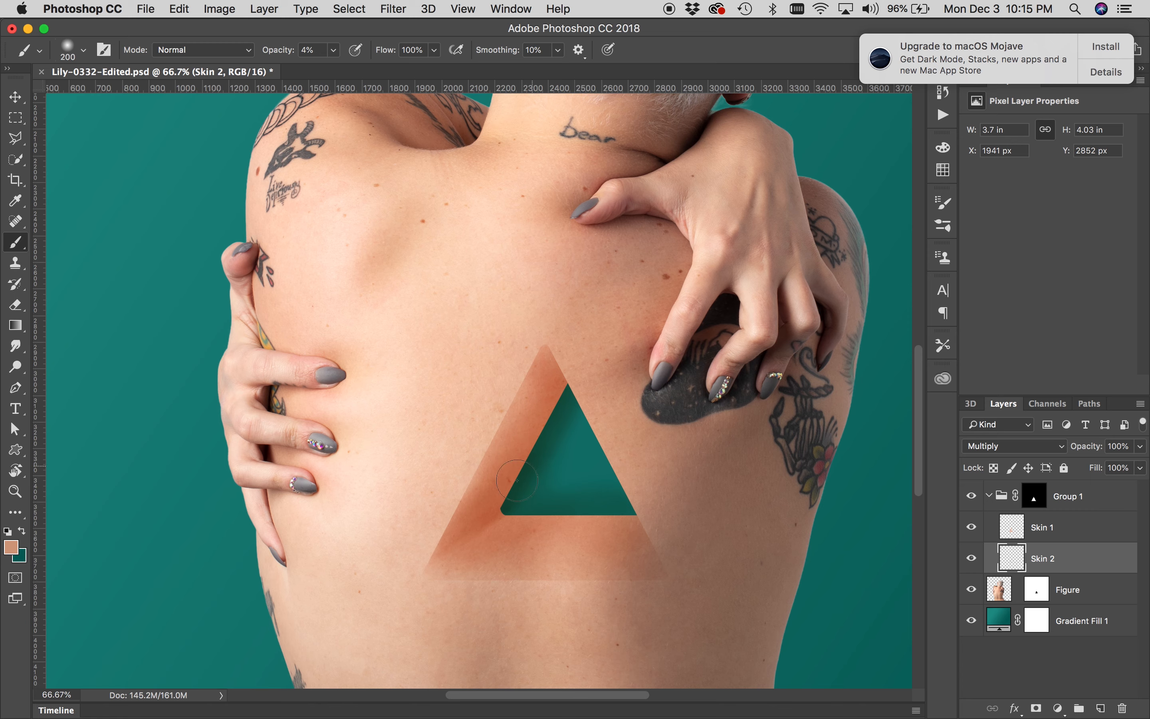
left_click(943, 225)
left_click(943, 224)
left_click(948, 224)
left_click(948, 228)
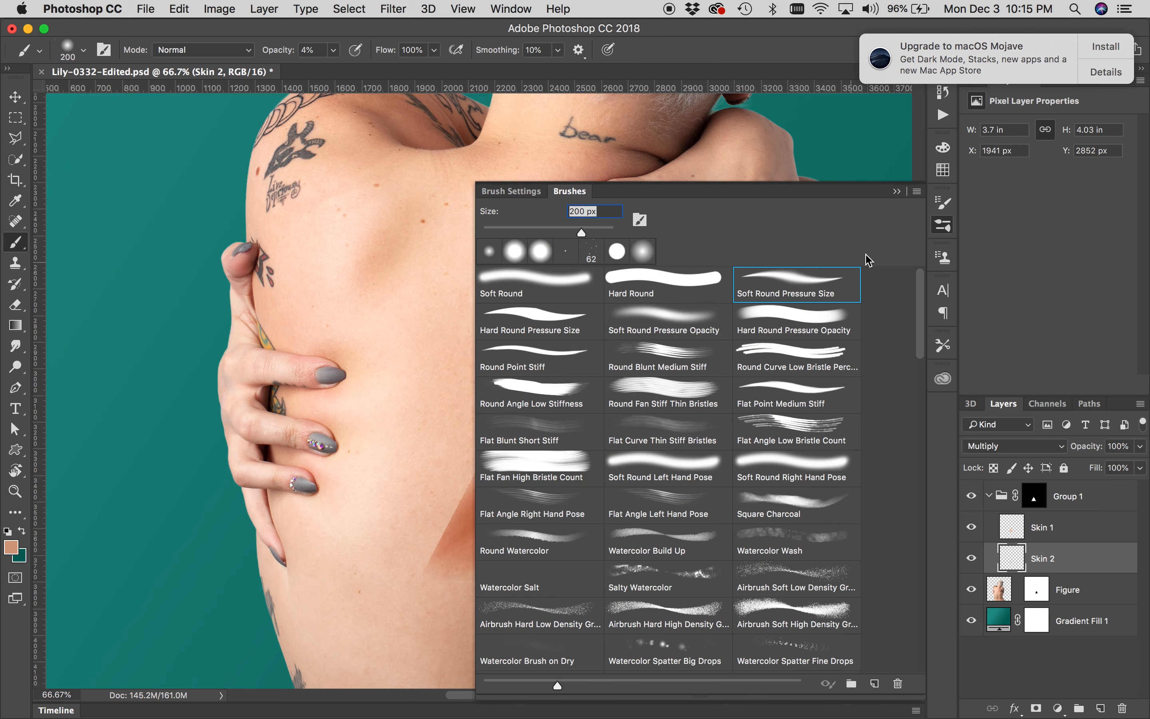
left_click(897, 192)
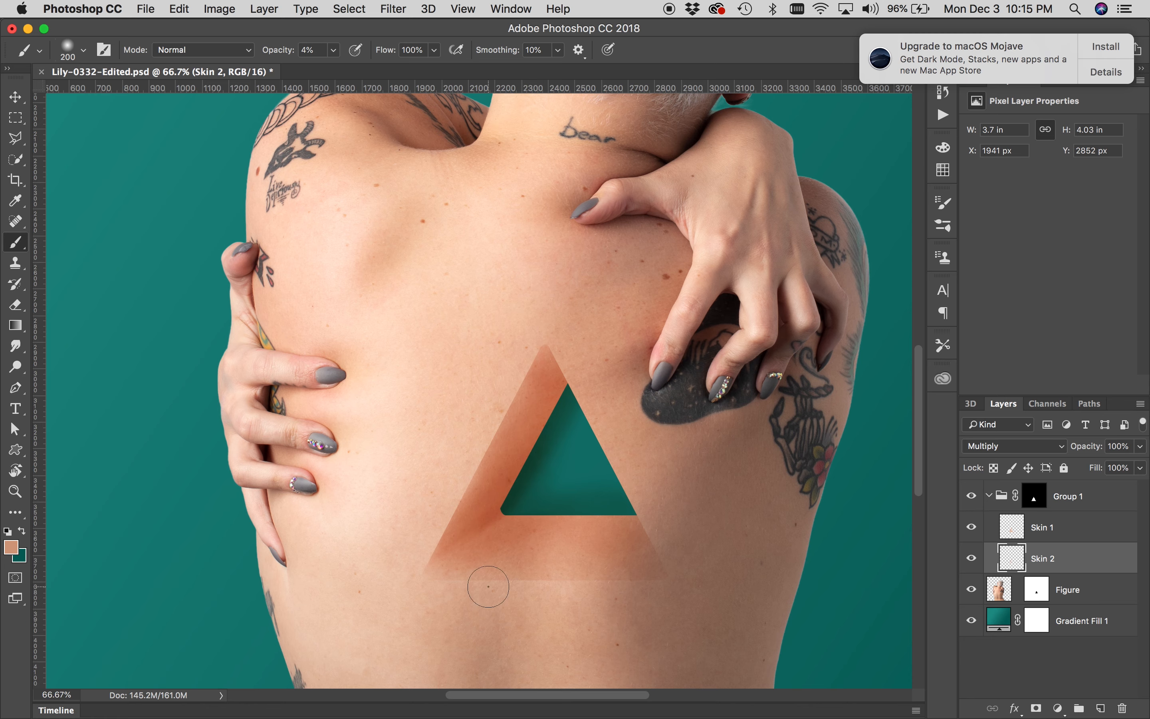
Create a new layer group above Group 1
key("z")
left_click(513, 486, "alt")
left_click(514, 487, "alt")
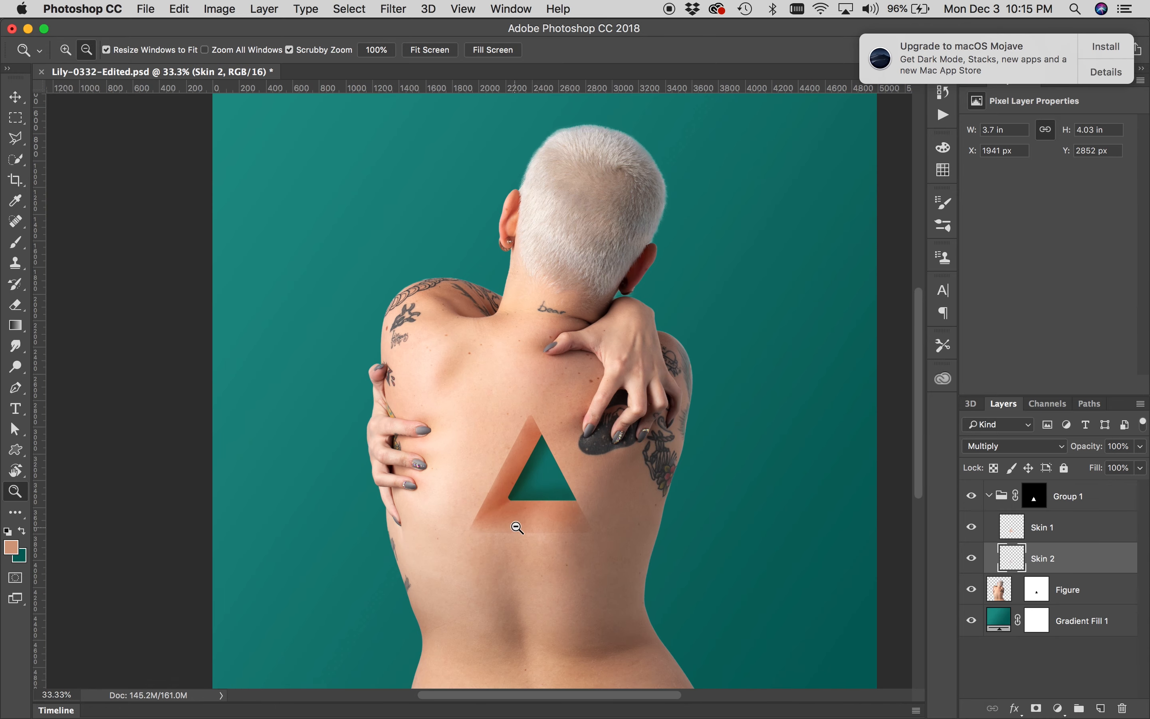
left_click(516, 529, "alt")
left_click(477, 475)
left_click(470, 481)
left_click(469, 481)
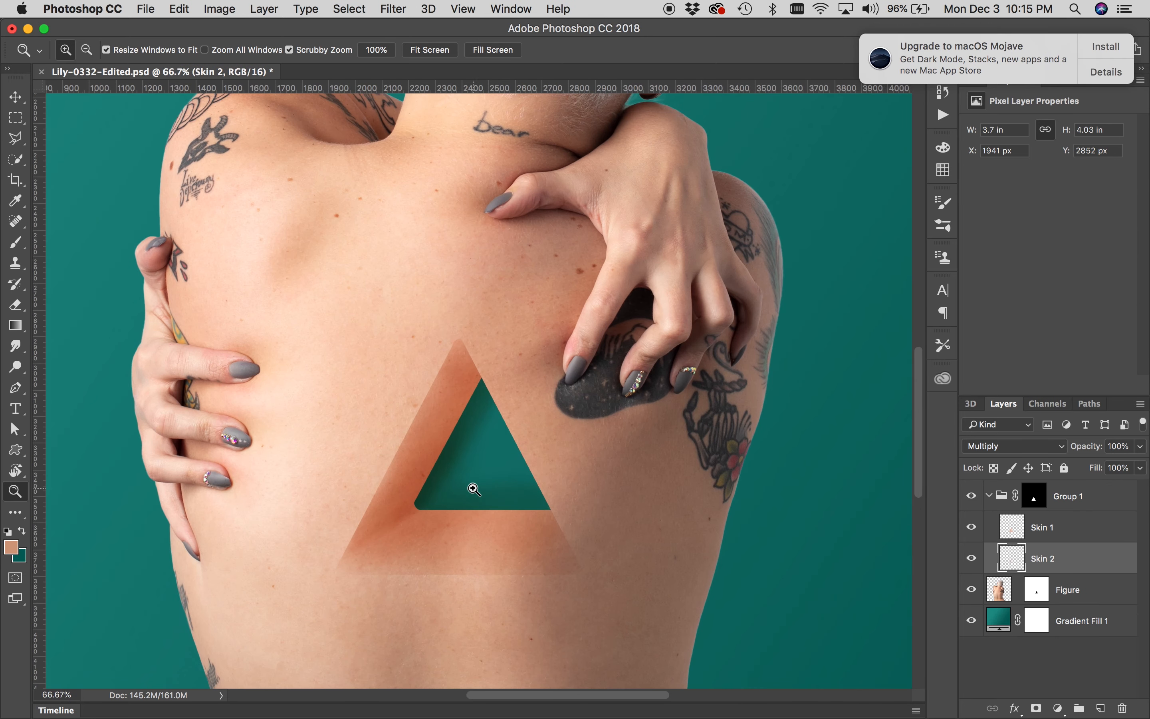
left_click(457, 459)
left_click_drag(455, 478, 493, 436)
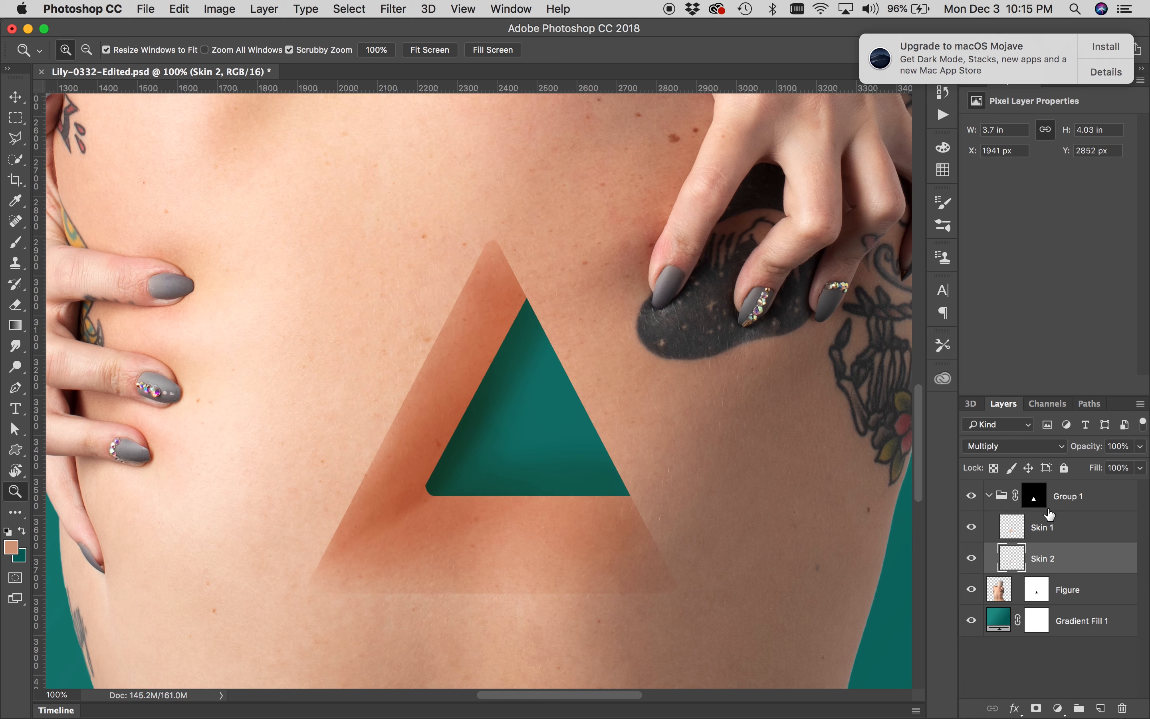
left_click(1070, 497)
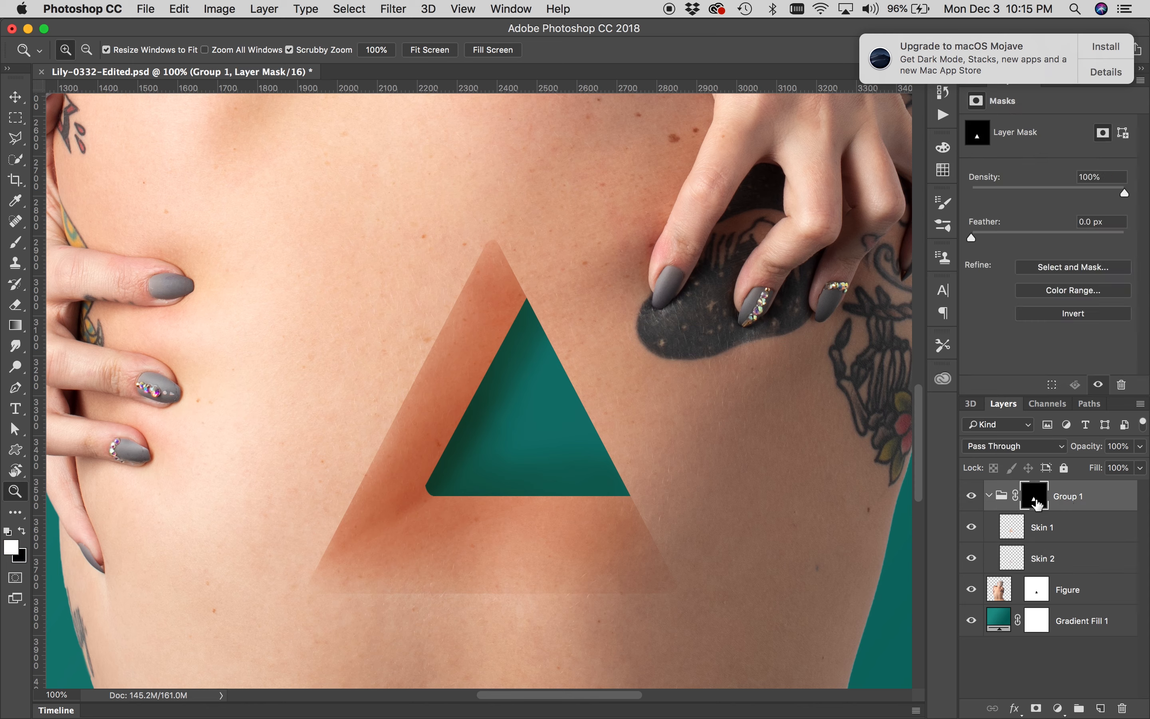
left_click(1080, 709)
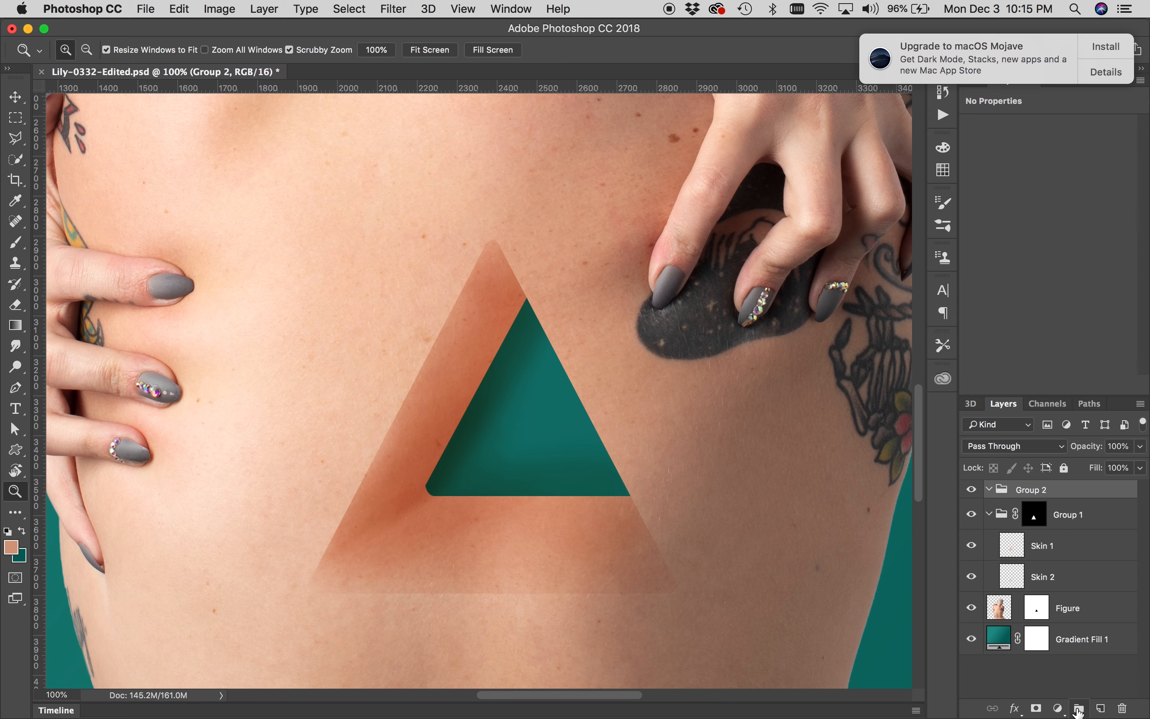
Load Group 1's triangle mask as a selection, add it as a mask on the new group and invert it
left_click_drag(1033, 519, 1035, 519)
left_click(1035, 519, "super")
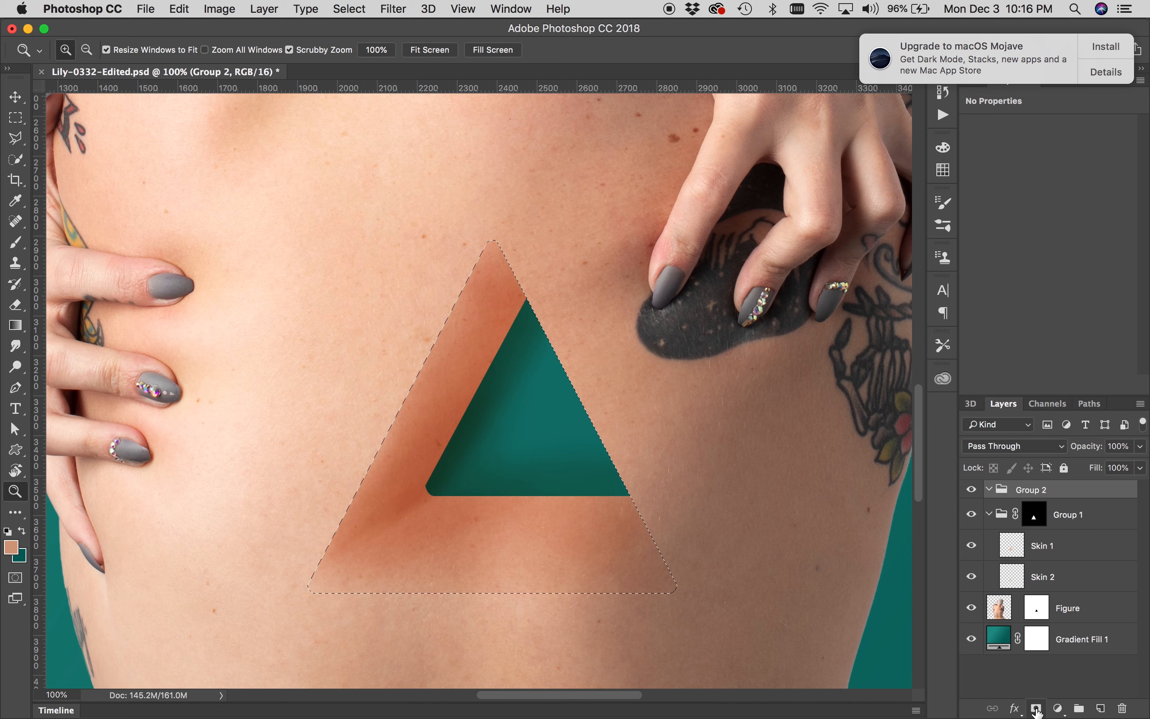
left_click(1037, 709)
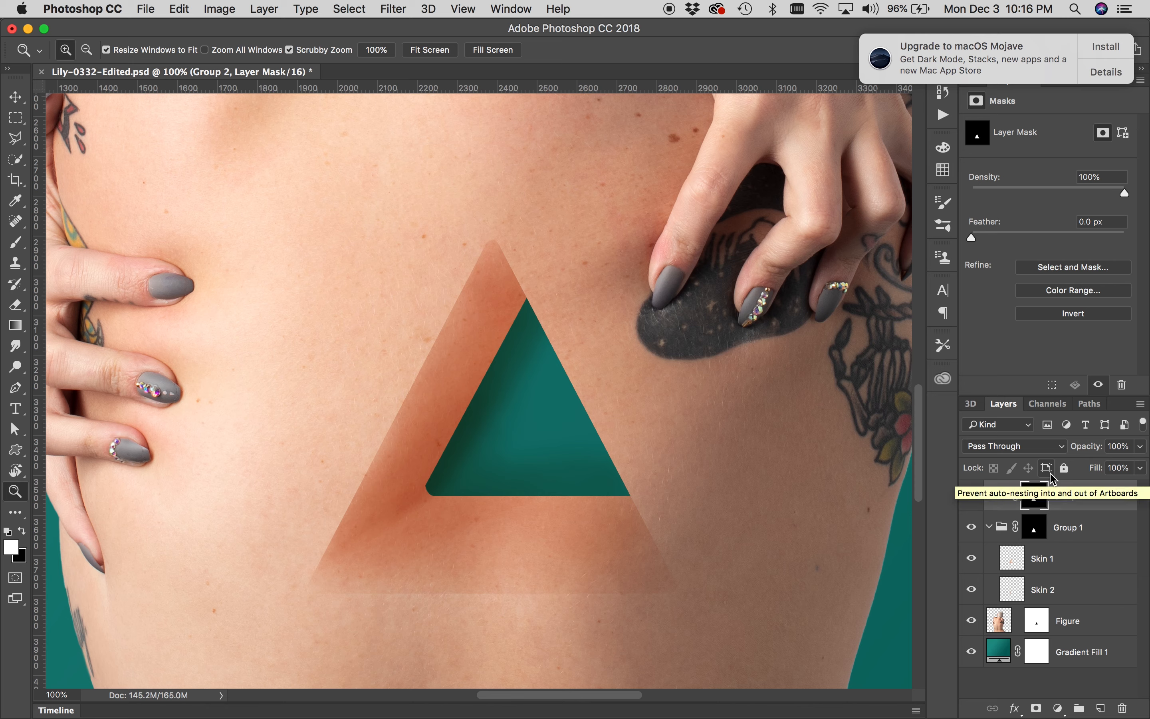
key("super+i")
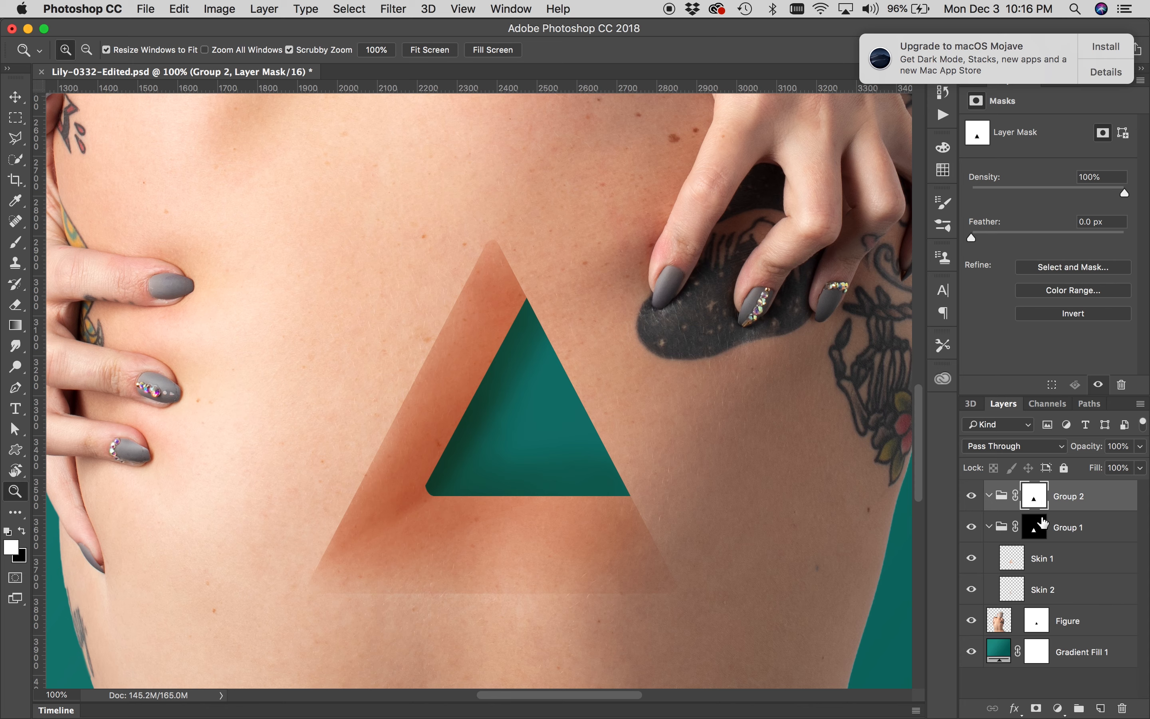
Add new empty layers inside the new group and set the top one's blend mode to Multiply
left_click(1101, 709)
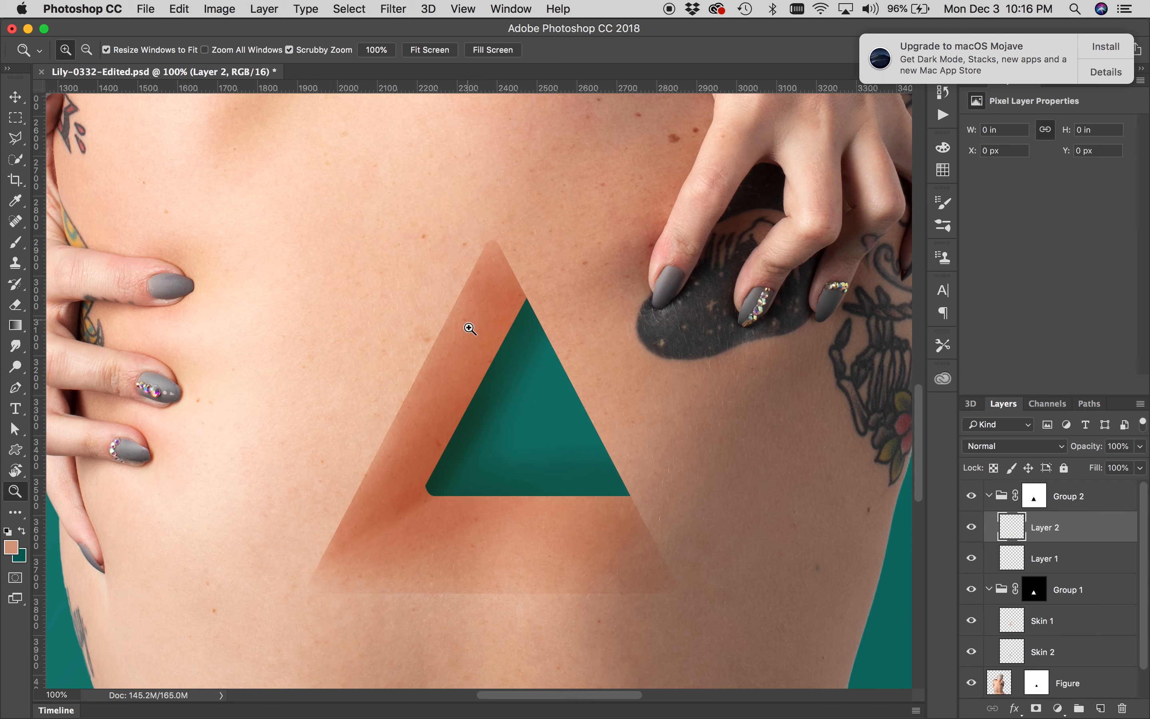
key("b")
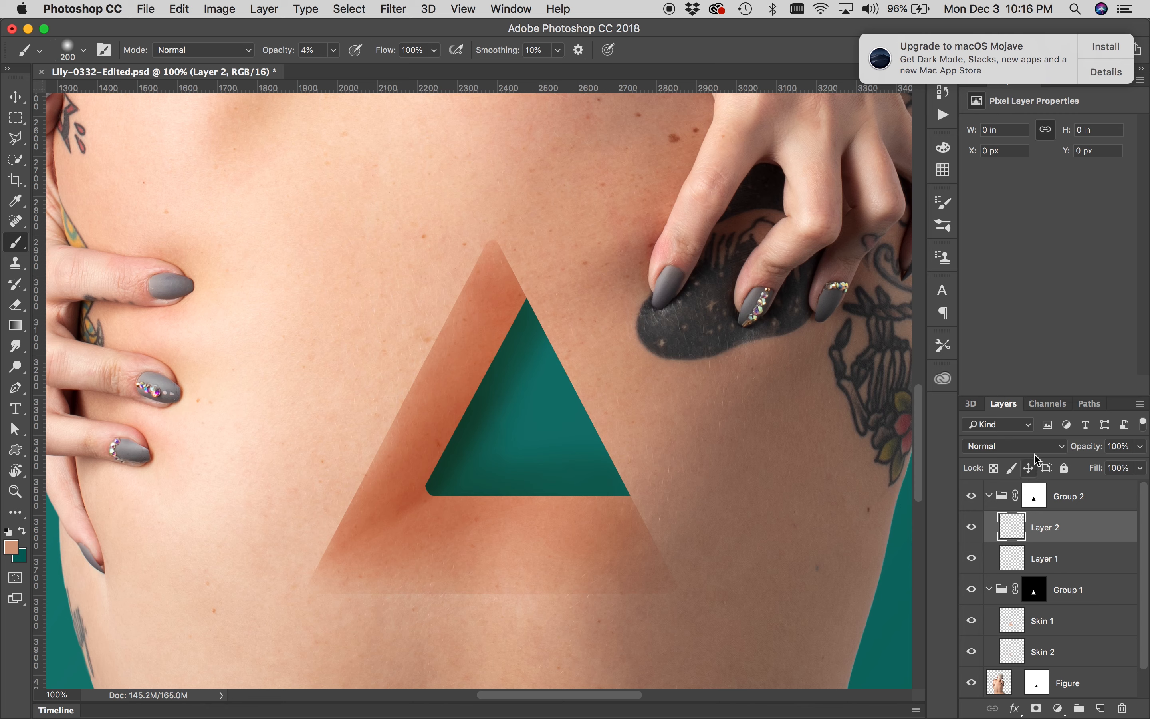
left_click(1046, 448)
left_click(1035, 491)
Shrink the brush to 90 px and paint shading along the triangle's lower left and bottom edges
key("bracketleft")
key("bracketleft")
key("bracketleft")
key("bracketleft")
key("bracketleft")
mouse_move(486, 251)
left_mouse_down()
mouse_move(468, 288)
mouse_move(487, 245)
mouse_move(457, 283)
mouse_move(453, 297)
mouse_move(474, 269)
mouse_move(403, 412)
mouse_move(442, 376)
mouse_move(463, 318)
mouse_move(448, 324)
mouse_move(397, 452)
mouse_move(386, 455)
mouse_move(416, 399)
mouse_move(385, 456)
mouse_move(396, 523)
mouse_move(392, 499)
left_mouse_up()
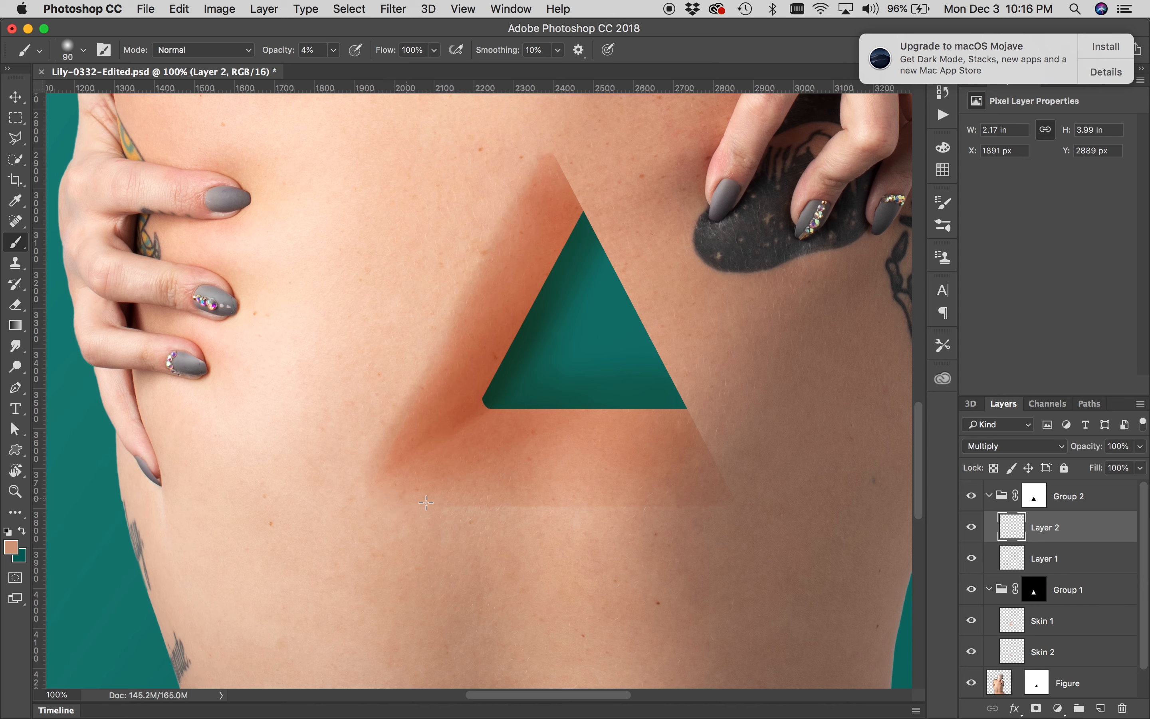
left_click_drag(538, 501, 727, 501)
left_click_drag(542, 165, 526, 182)
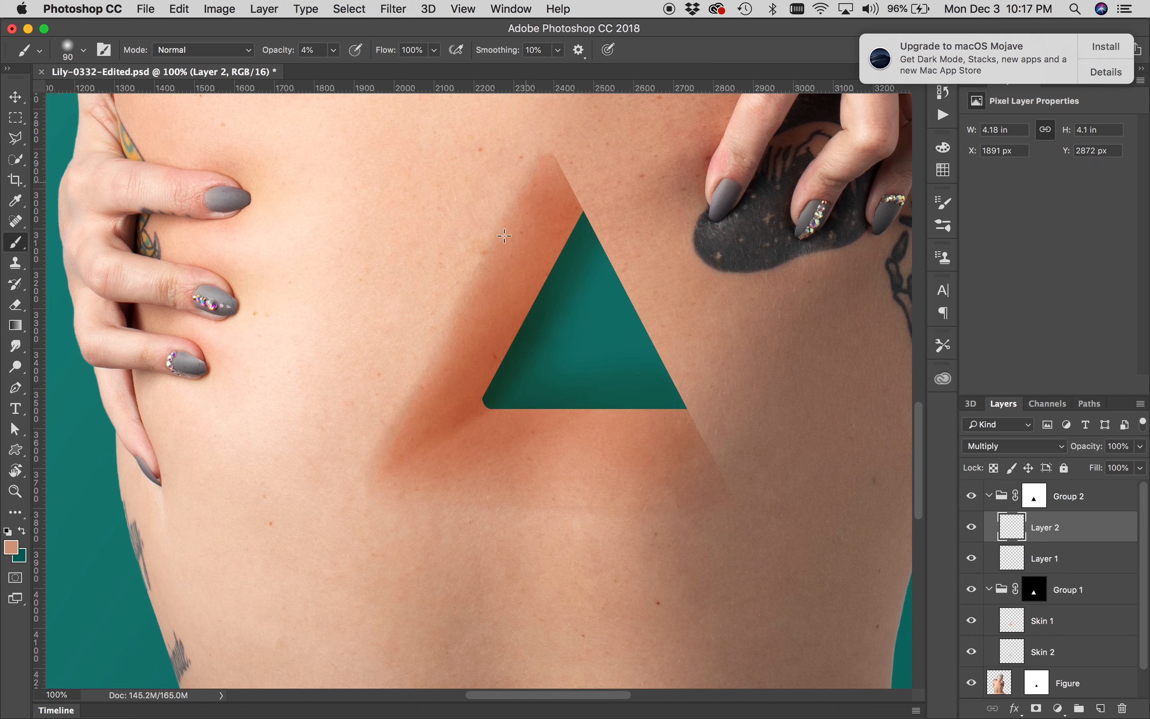
Rename the two new layers as Darken and Lightening
double_click(1047, 529)
type("Darken")
key("Return")
left_click(1043, 560)
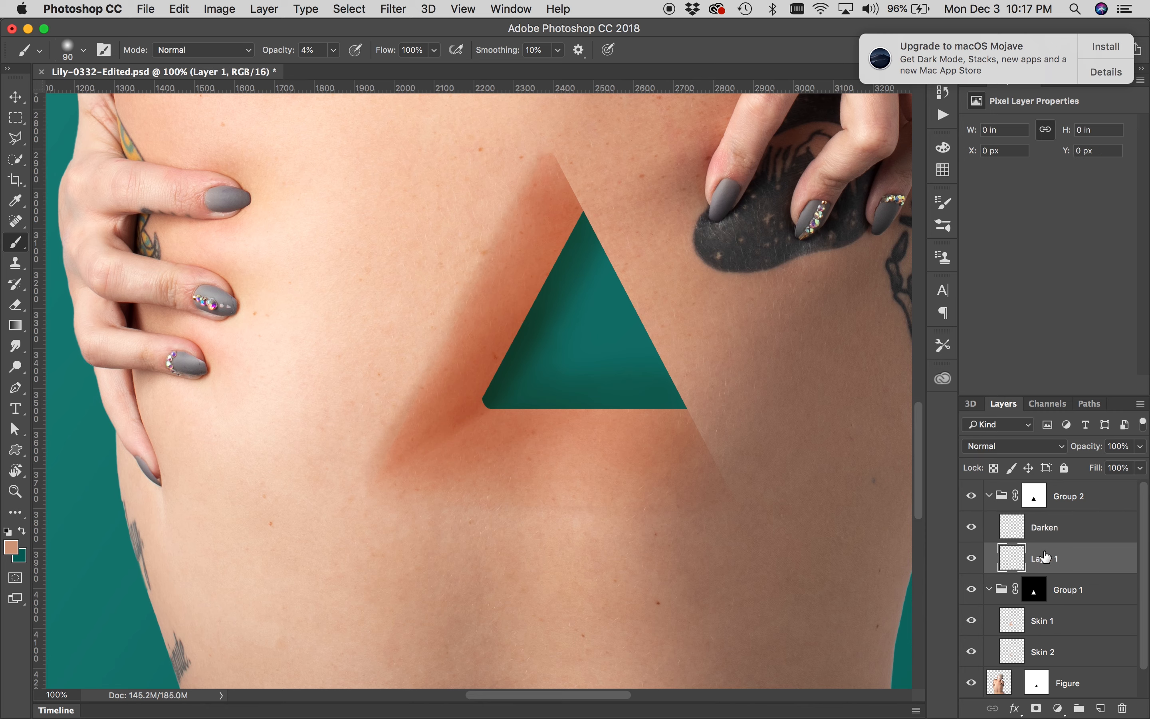
double_click(1051, 559)
type("Lightening")
key("Return")
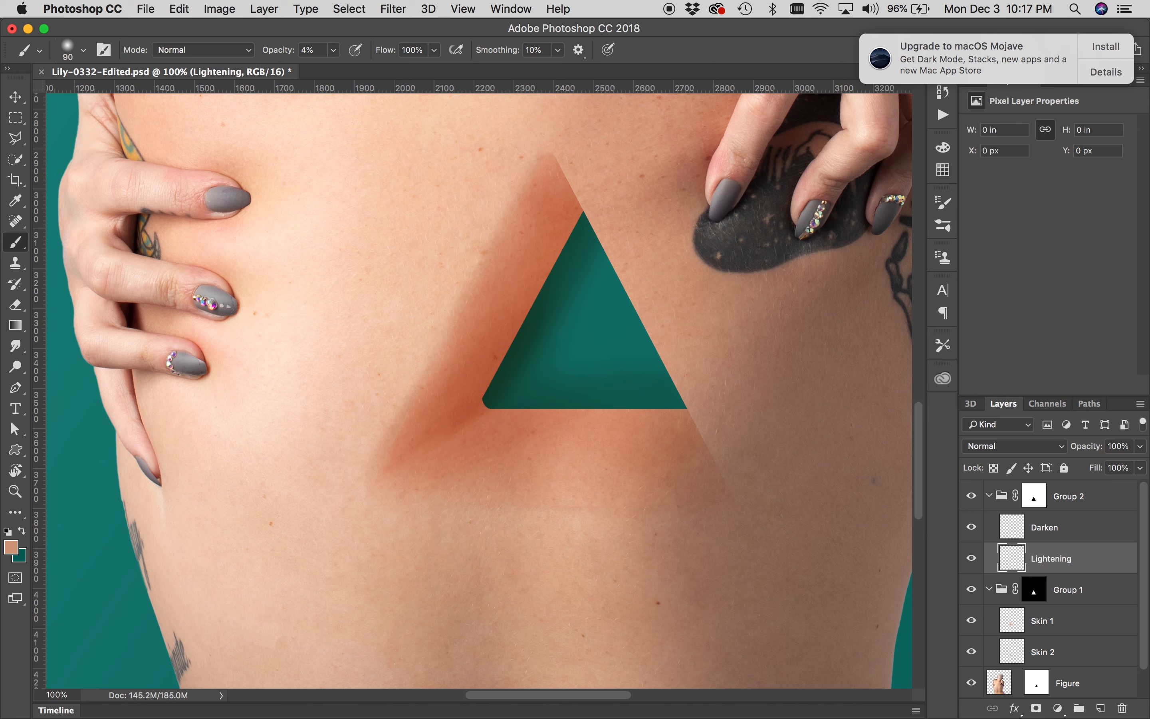
Set the Lightening layer's blend mode to Screen
left_click(1052, 451)
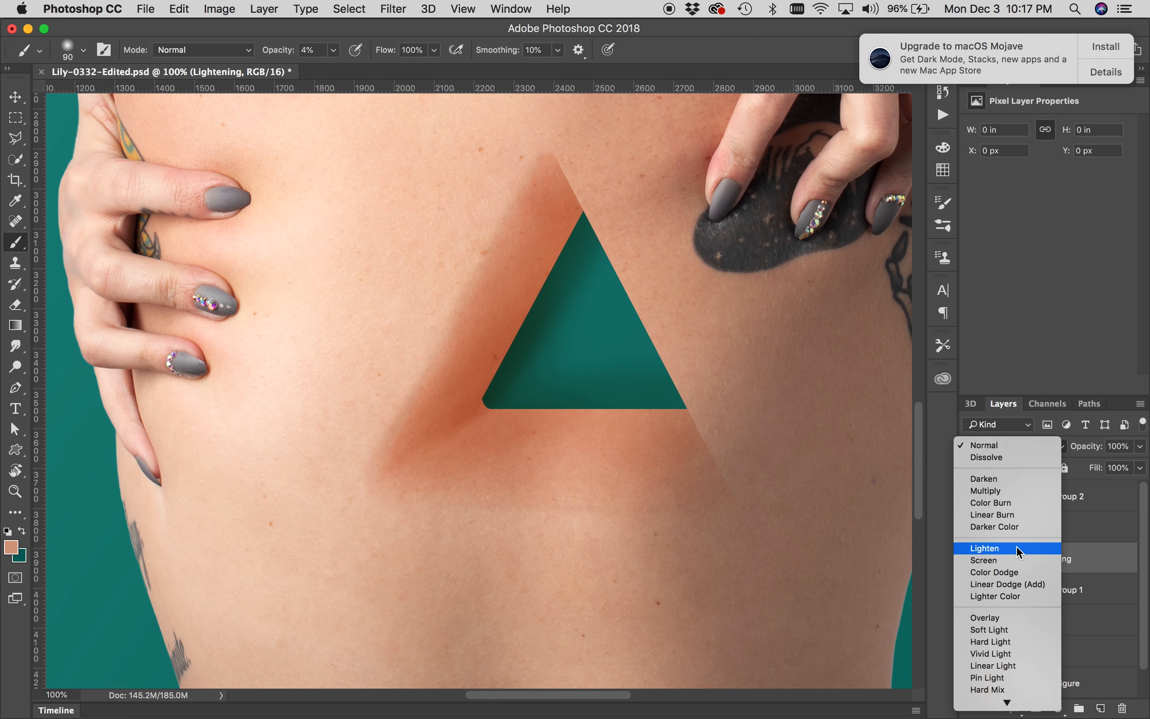
left_click(1018, 563)
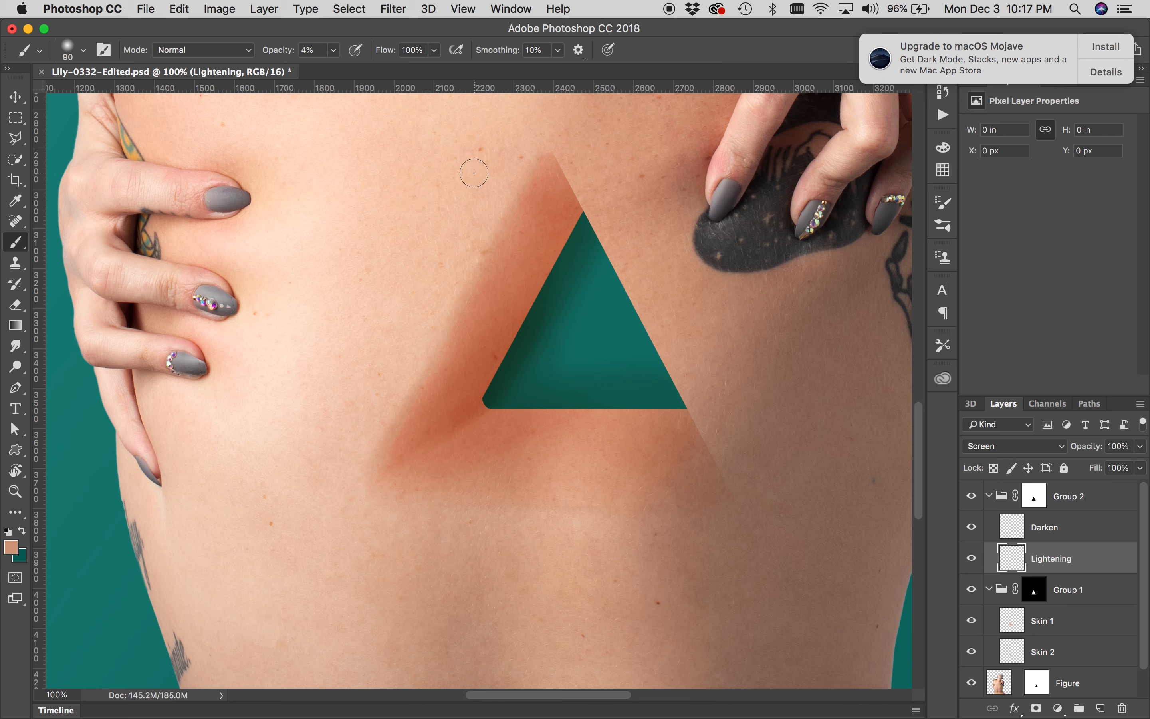
left_click_drag(483, 261, 485, 300)
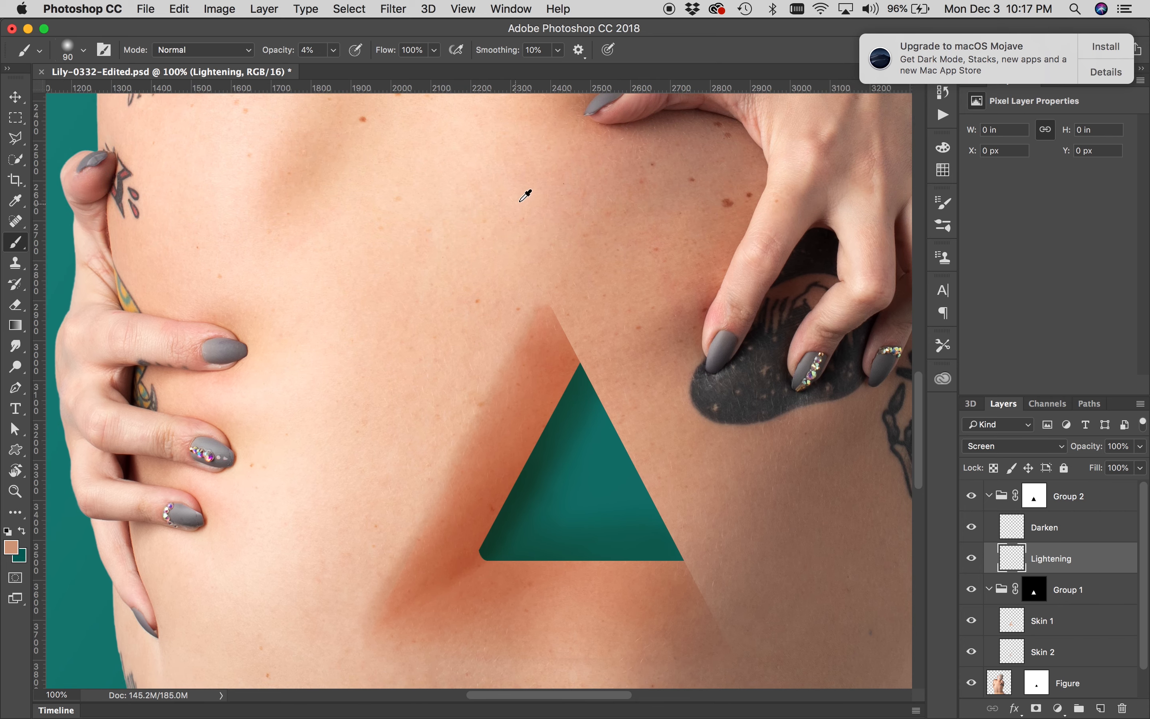
Sample a light skin tone from the upper back and paint highlights along the triangle's right inner edge
left_click(534, 192, "alt")
mouse_move(550, 320)
left_mouse_down()
mouse_move(618, 430)
mouse_move(564, 331)
mouse_move(579, 374)
left_mouse_up()
left_click_drag(547, 297, 644, 495)
left_click_drag(602, 407, 630, 470)
left_click_drag(596, 383, 652, 500)
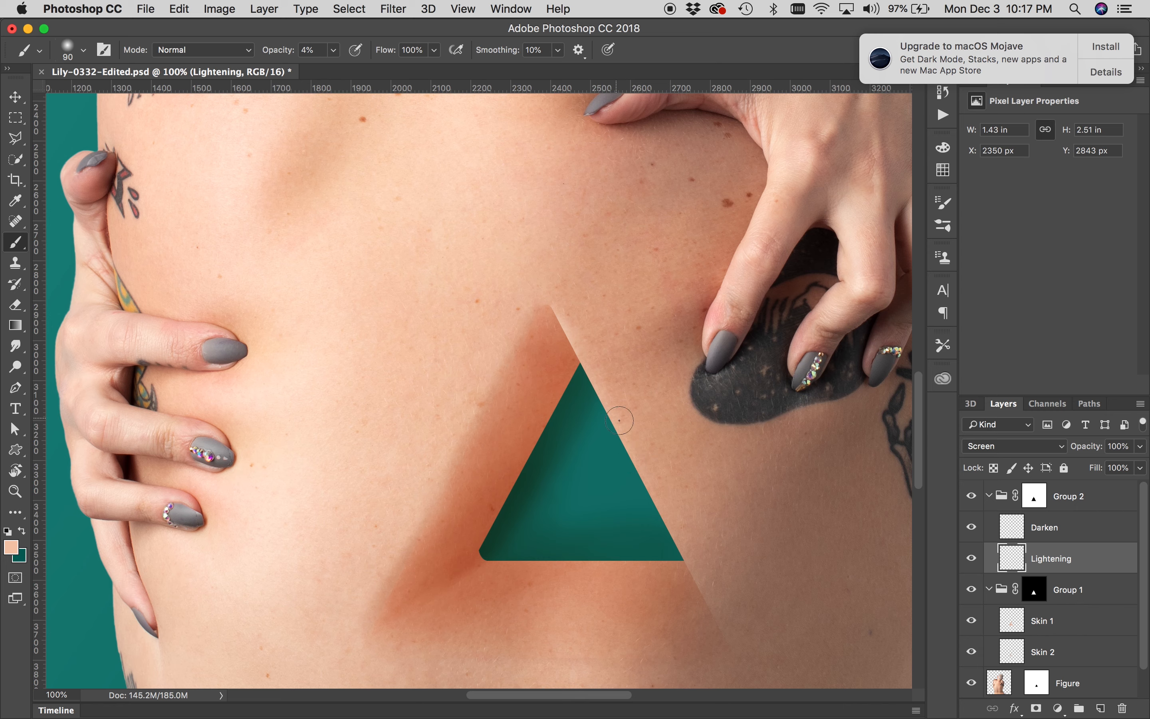
left_click_drag(621, 421, 681, 544)
left_click_drag(624, 451, 656, 502)
left_click_drag(623, 447, 678, 549)
left_click_drag(638, 447, 583, 320)
mouse_move(609, 384)
left_mouse_down()
mouse_move(646, 474)
mouse_move(633, 444)
left_mouse_up()
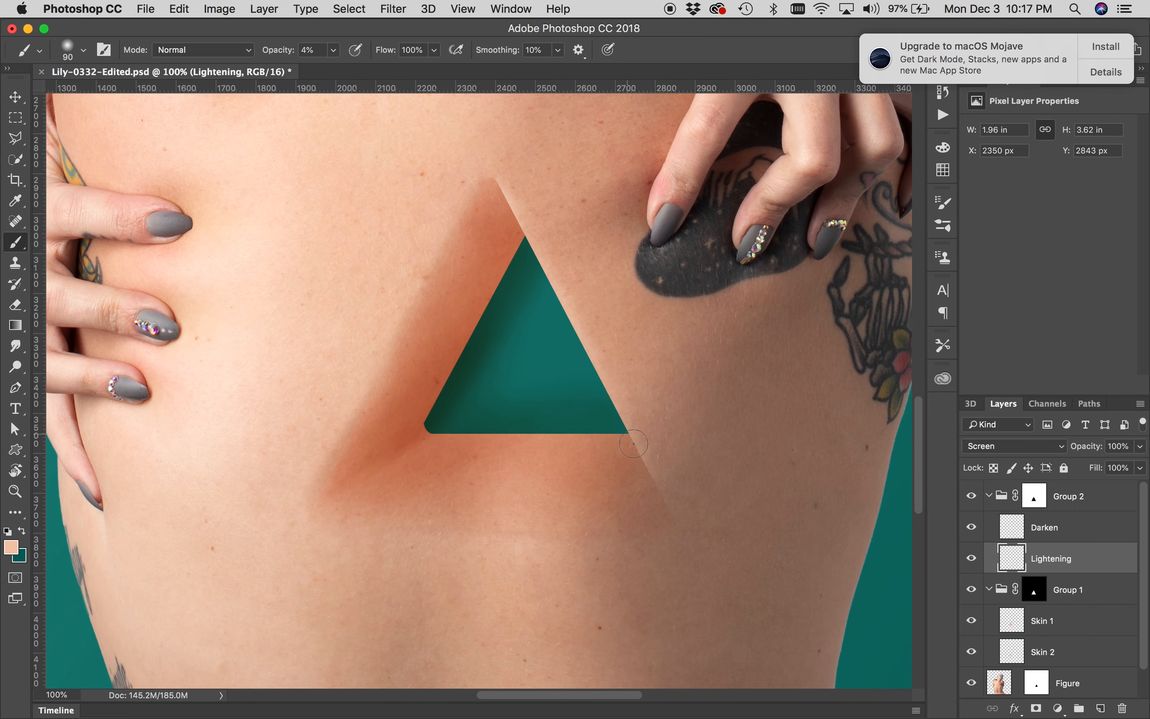
mouse_move(656, 497)
left_mouse_down()
mouse_move(671, 533)
mouse_move(662, 521)
left_mouse_up()
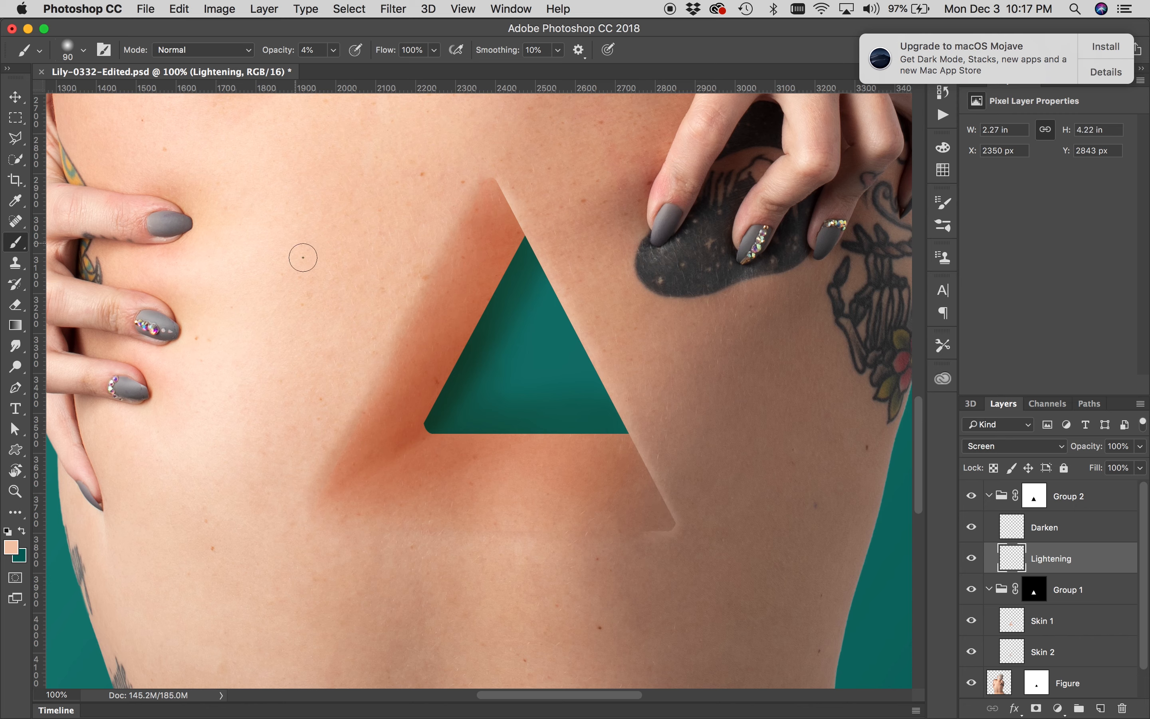
Enlarge the brush to 250 px and lighten the triangle's bottom ledge on the Lightening layer
key("bracketright")
key("bracketright")
key("bracketright")
key("bracketright")
key("bracketright")
left_click_drag(502, 517, 490, 513)
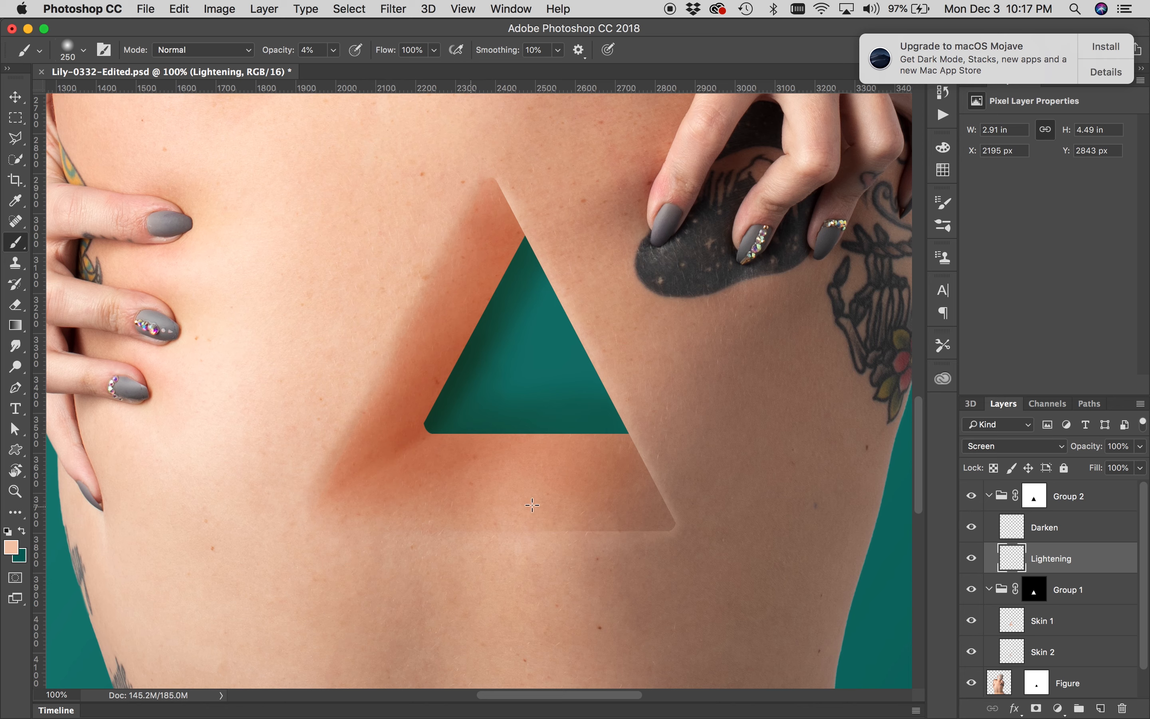
mouse_move(593, 509)
left_mouse_down()
mouse_move(683, 524)
mouse_move(634, 548)
left_mouse_up()
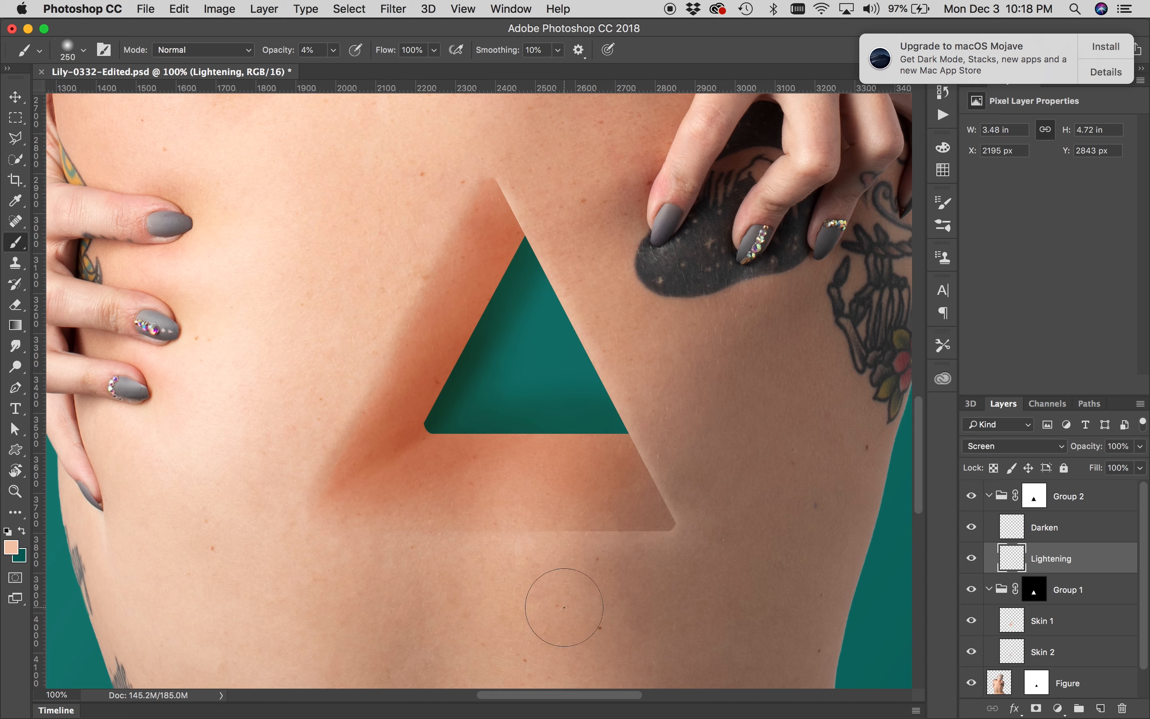
Add a new layer above Skin 1, name it Lighten 2 and set its blend mode to Screen
left_click(1043, 621)
left_click(1100, 709)
double_click(1043, 621)
type("Lighten 2")
key("Return")
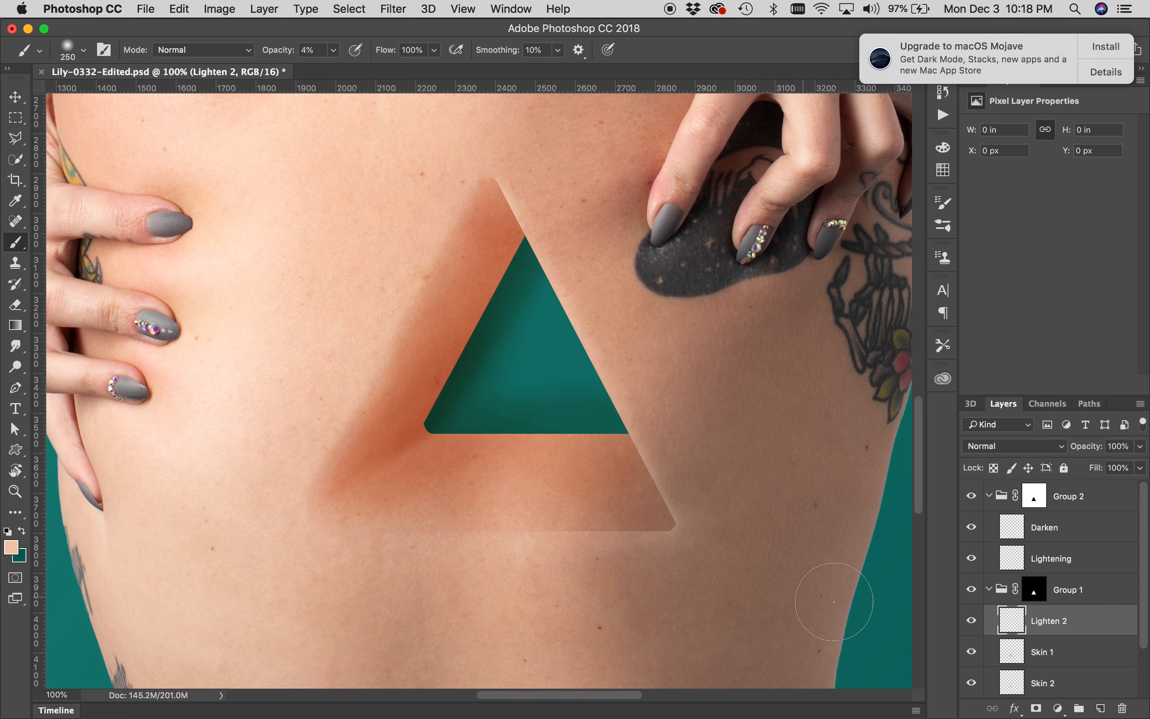
left_click(1049, 447)
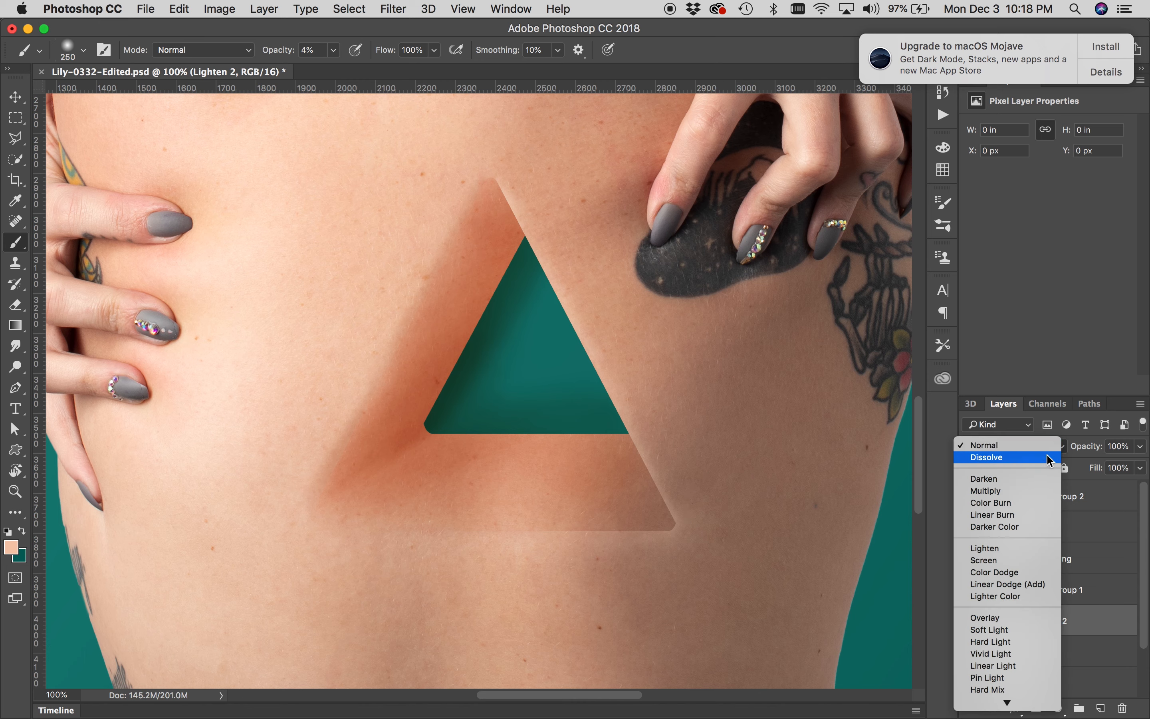
left_click(1021, 561)
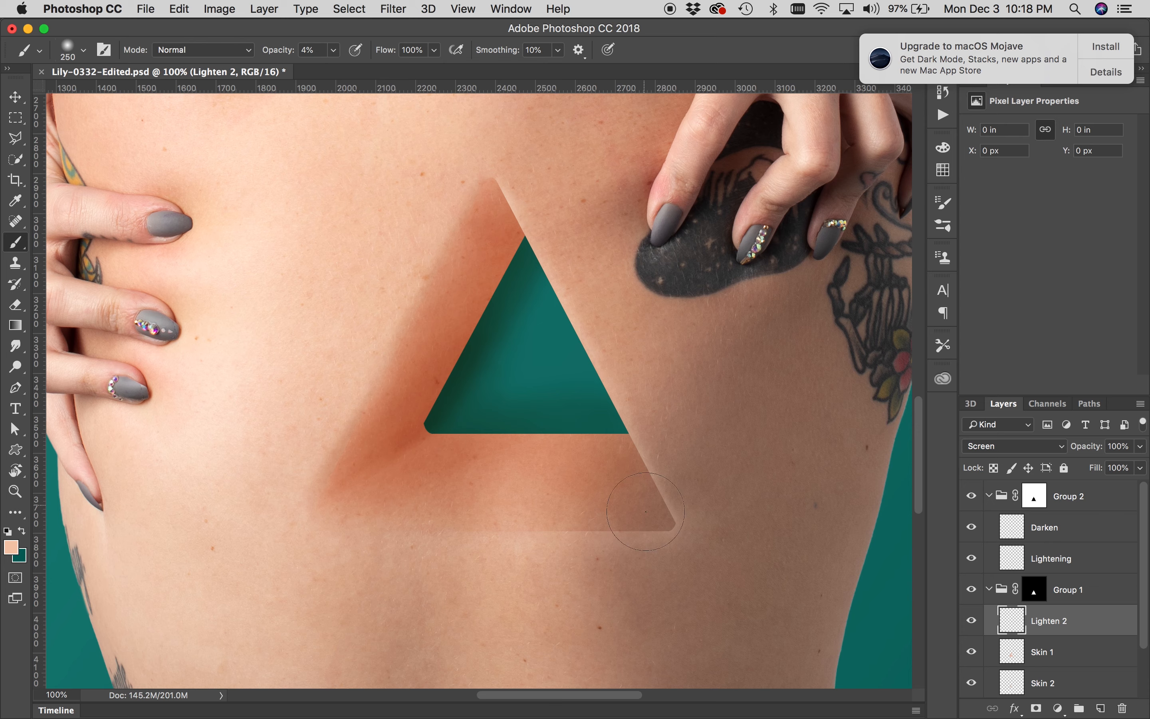
Paint highlights on Lighten 2 across the triangle's bottom ledge and, with a smaller brush, along the window's bottom inner edge
left_click_drag(660, 521, 504, 523)
left_click_drag(656, 504, 527, 495)
mouse_move(621, 414)
left_mouse_down()
mouse_move(616, 427)
mouse_move(553, 426)
left_mouse_up()
left_click_drag(650, 436, 551, 431)
key("bracketleft")
key("bracketleft")
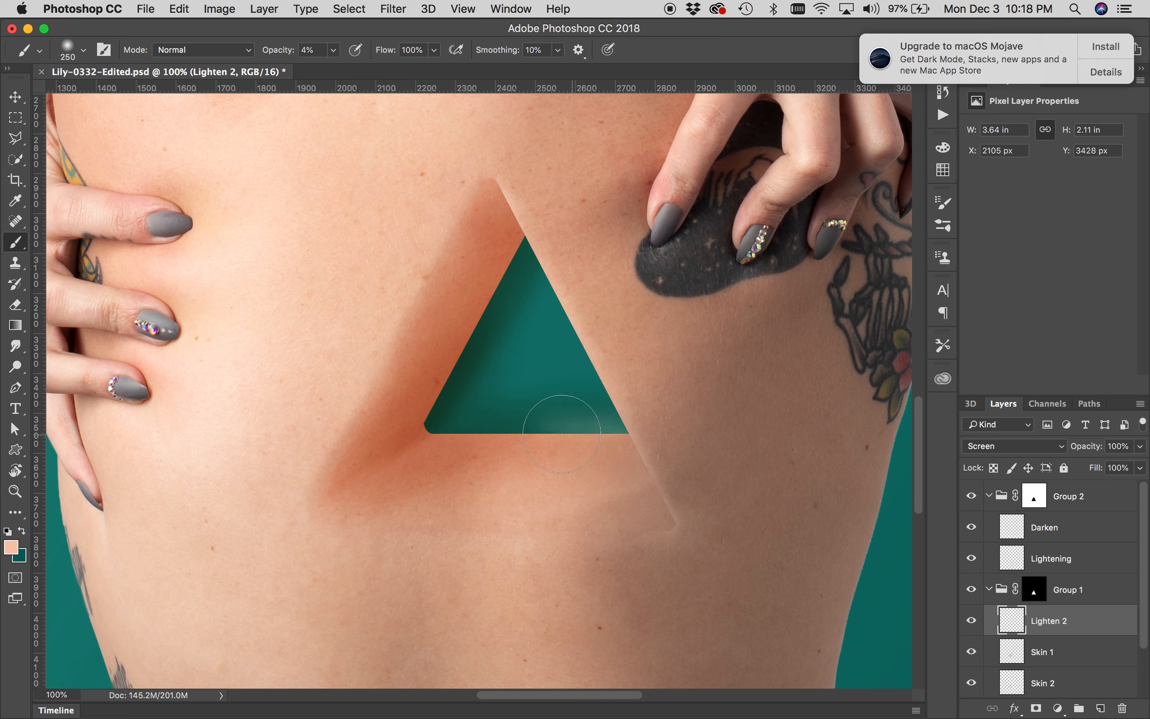
key("bracketleft")
key("bracketleft")
key("bracketleft")
left_click_drag(598, 432, 526, 430)
left_click_drag(522, 439, 656, 441)
Zoom in to inspect the highlight along the window's bottom edge
key("z")
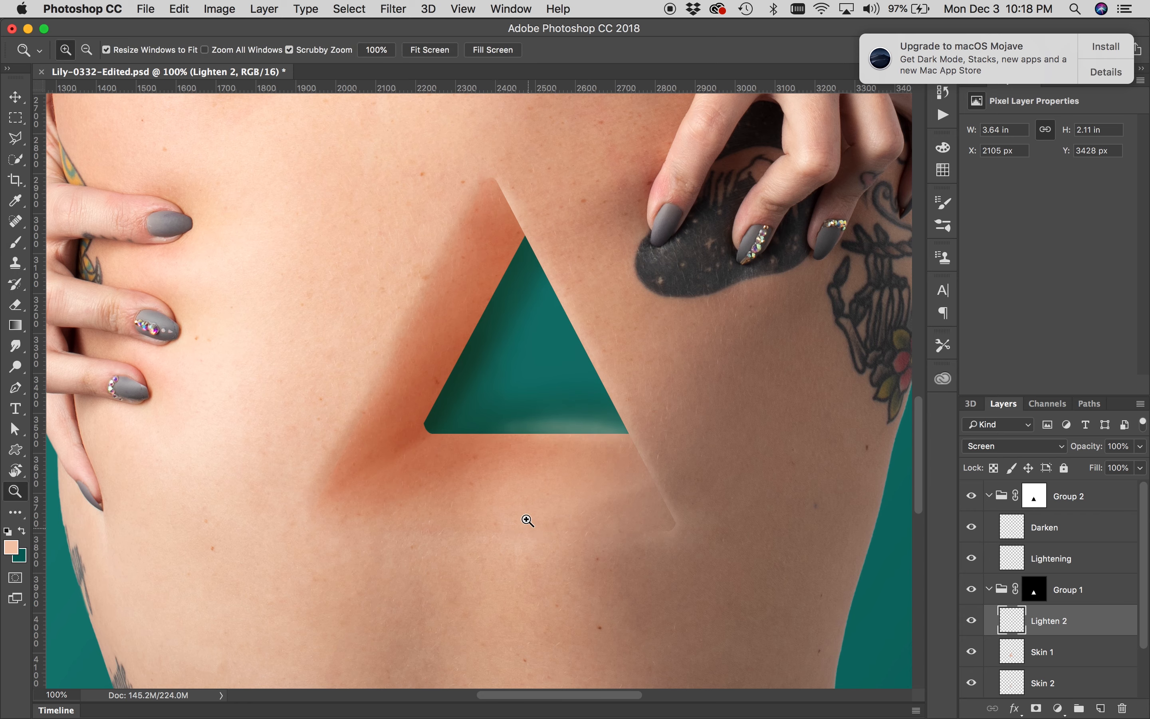
left_click_drag(518, 378, 465, 480)
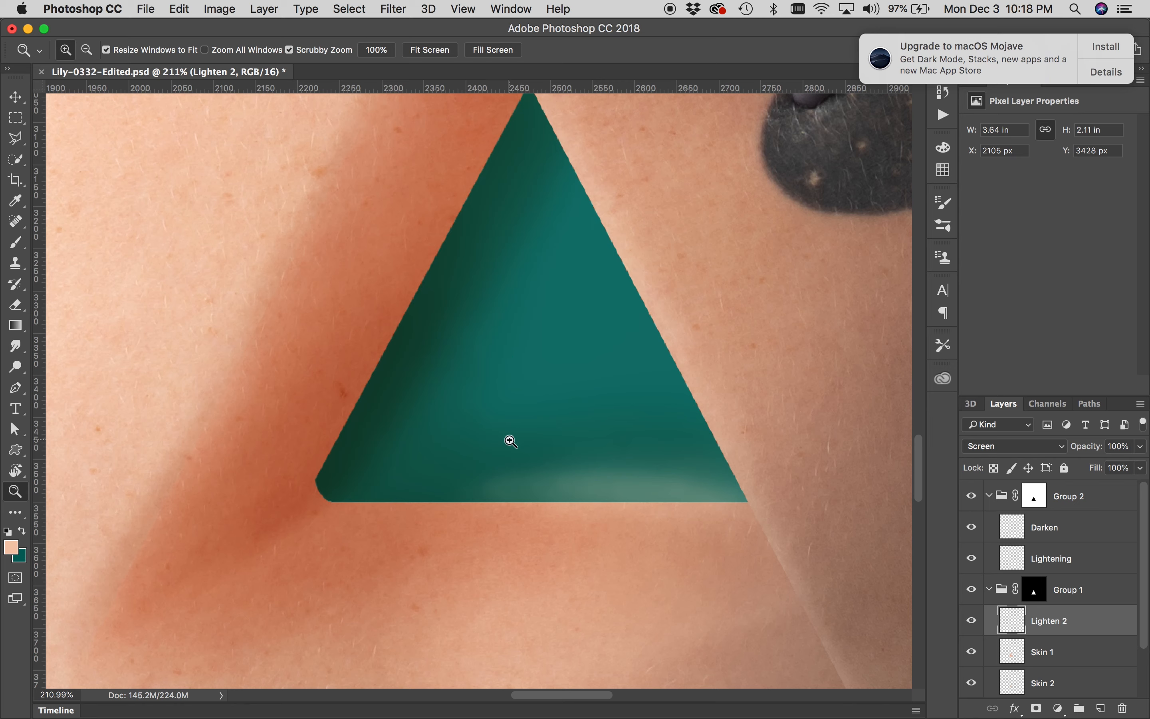
left_click(522, 431, "alt")
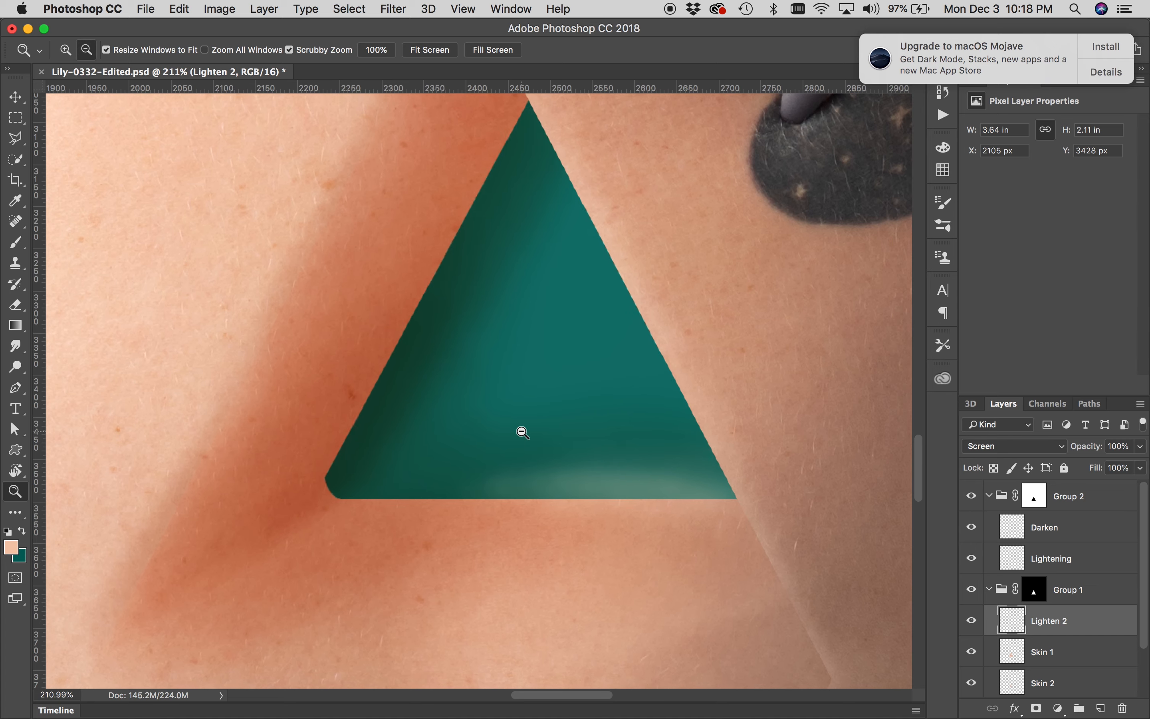
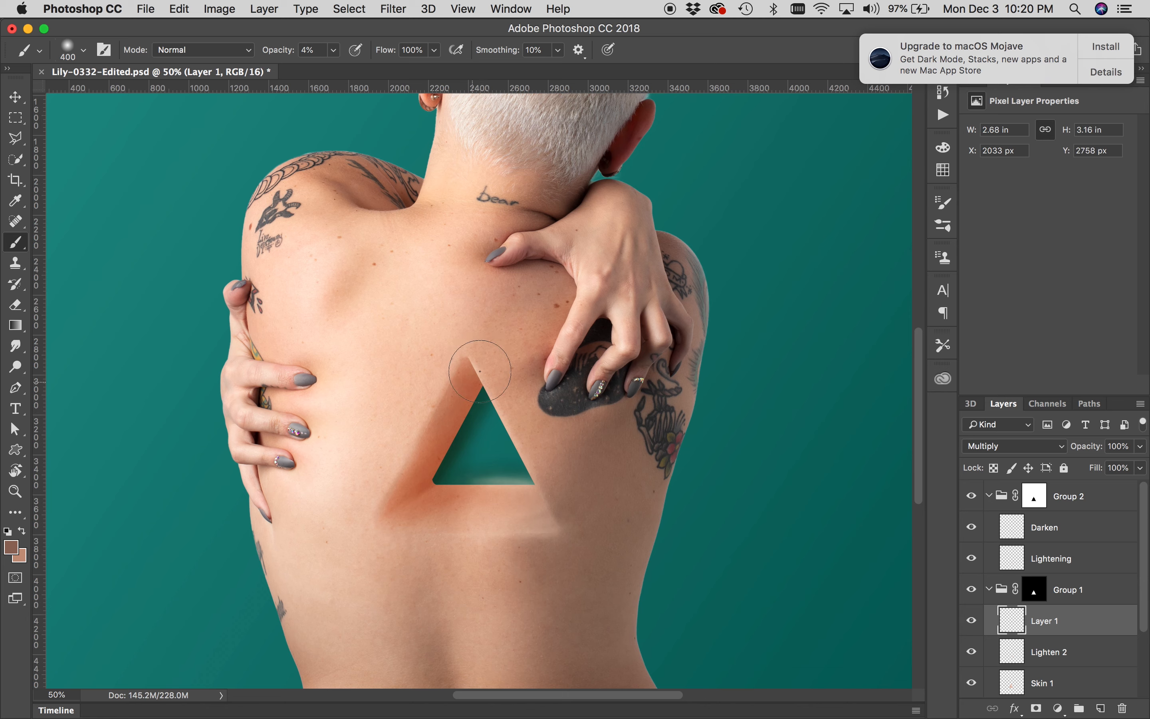
Paint soft shading on Layer 1 along the triangle's upper-left edge, reducing the brush to 200 px
mouse_move(463, 424)
left_mouse_down()
mouse_move(458, 440)
mouse_move(475, 418)
mouse_move(444, 454)
mouse_move(401, 473)
left_mouse_up()
key("bracketleft")
key("bracketleft")
key("bracketleft")
left_click_drag(426, 417, 394, 471)
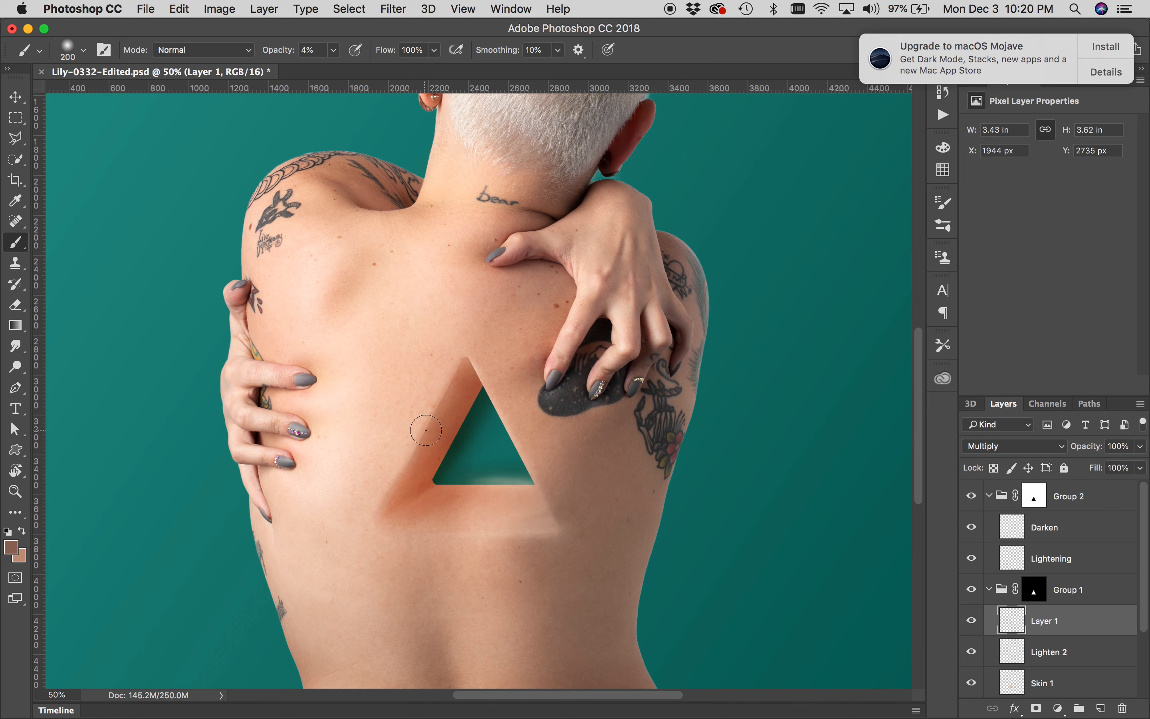
Select the Darken layer and zoom in to inspect the shading along the window's bottom edge
left_click(1048, 531)
key("bracketleft")
key("bracketleft")
key("bracketleft")
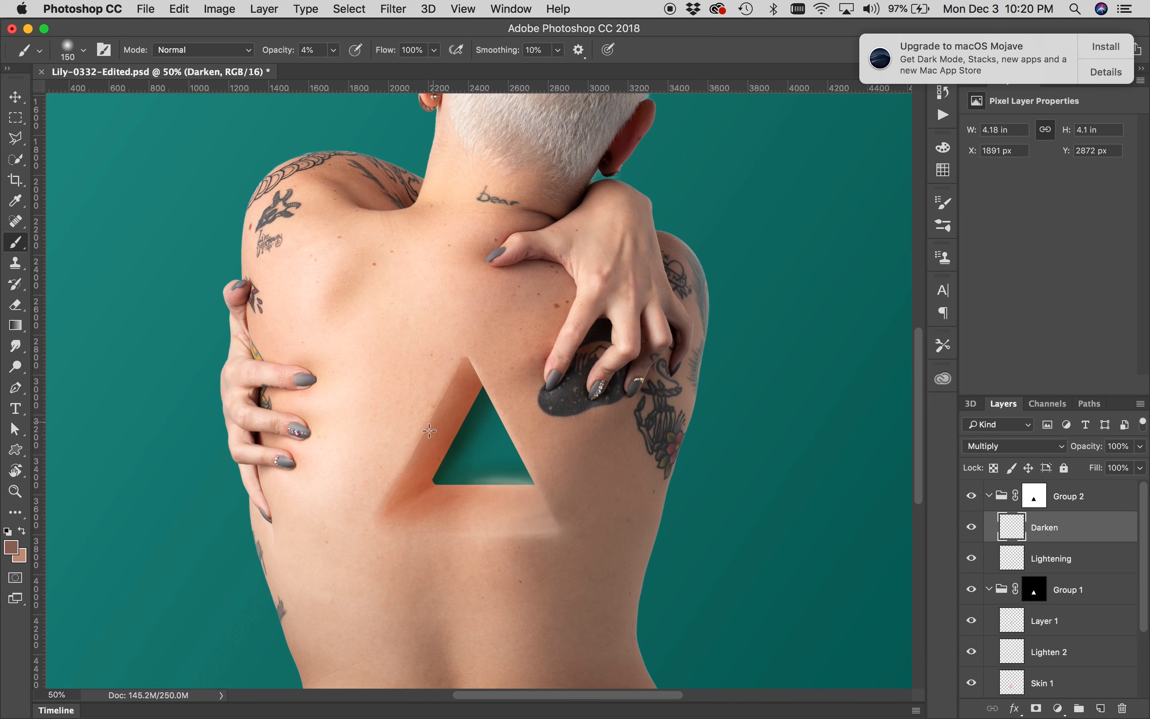
key("bracketleft")
key("bracketleft")
key("bracketleft")
key("bracketleft")
key("bracketright")
key("bracketright")
key("z")
left_click(490, 474)
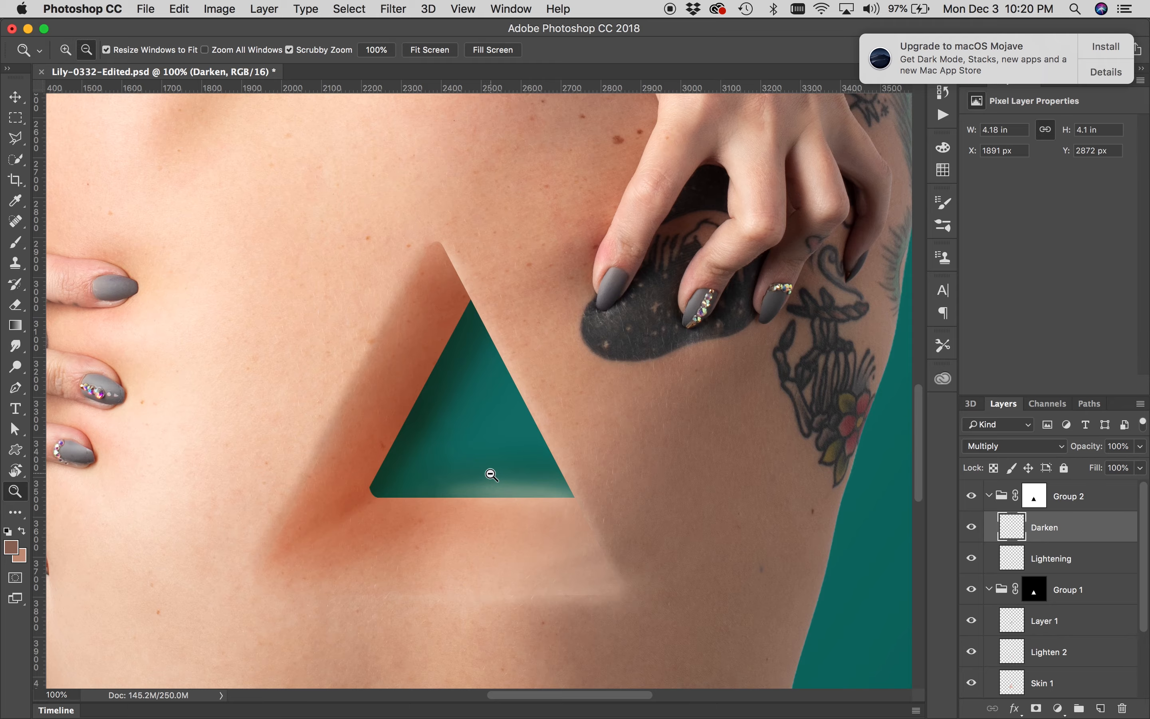
left_click(490, 474, "alt")
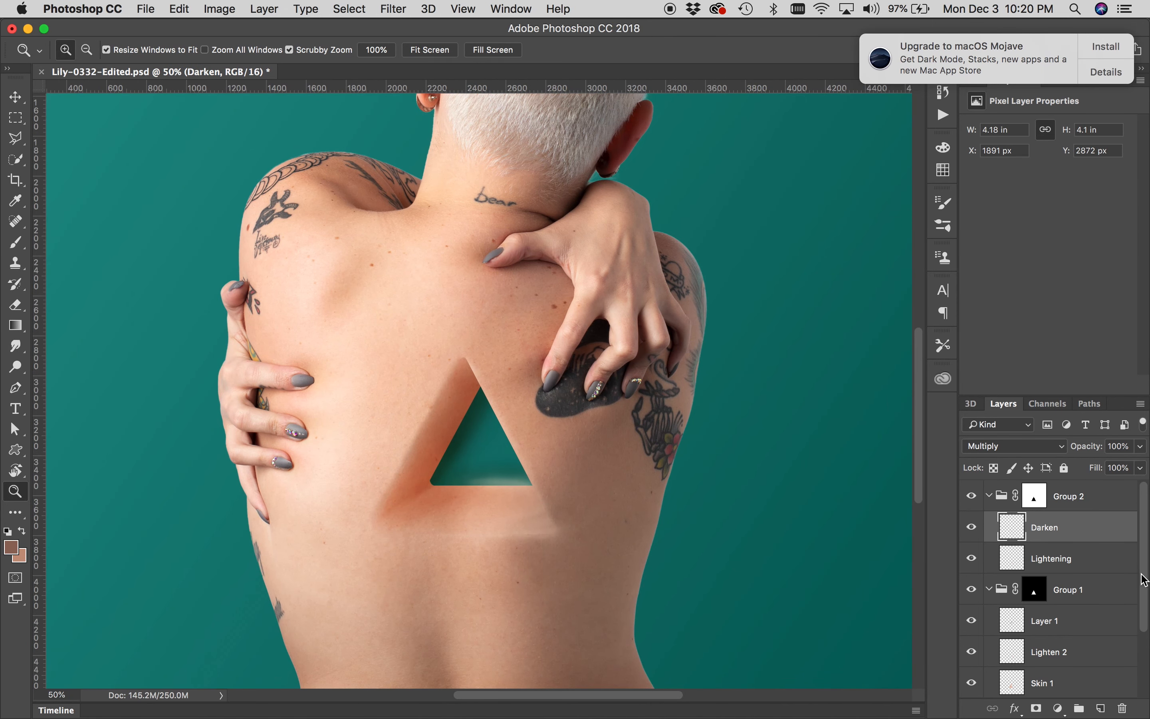
left_click_drag(1145, 581, 1141, 652)
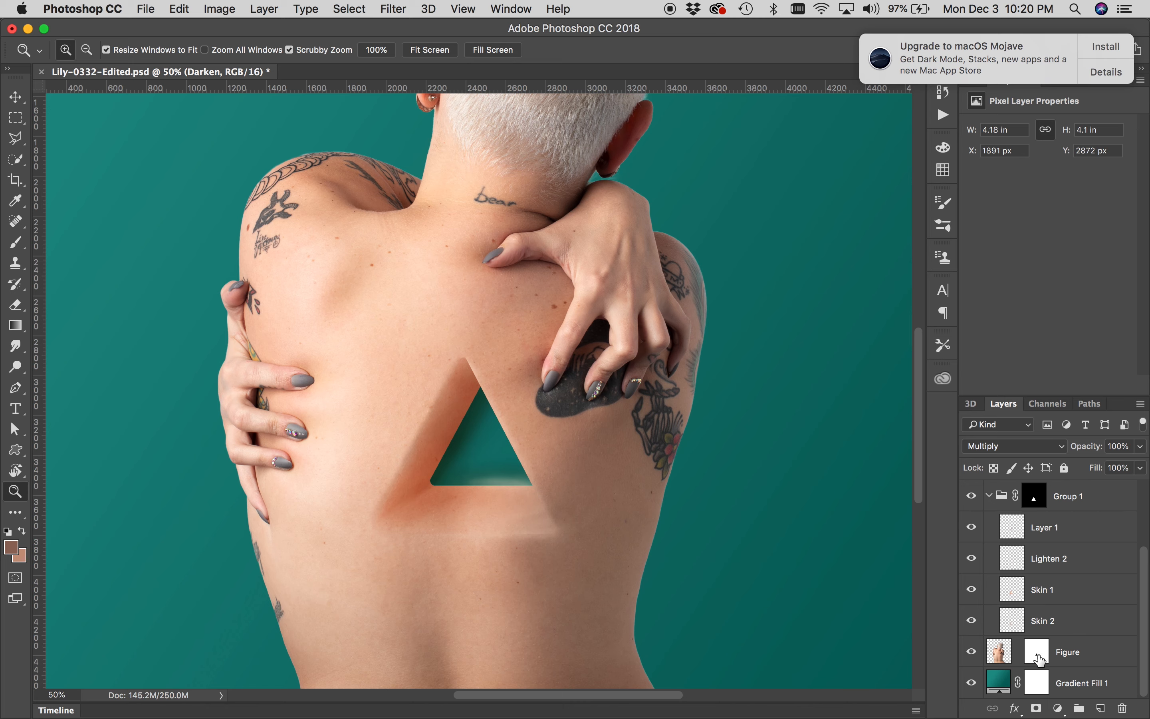
Load the triangle selection from the Figure's mask, fill it with black on Group 1's mask, and deselect
left_click_drag(1038, 653, 1037, 659)
left_click(486, 451)
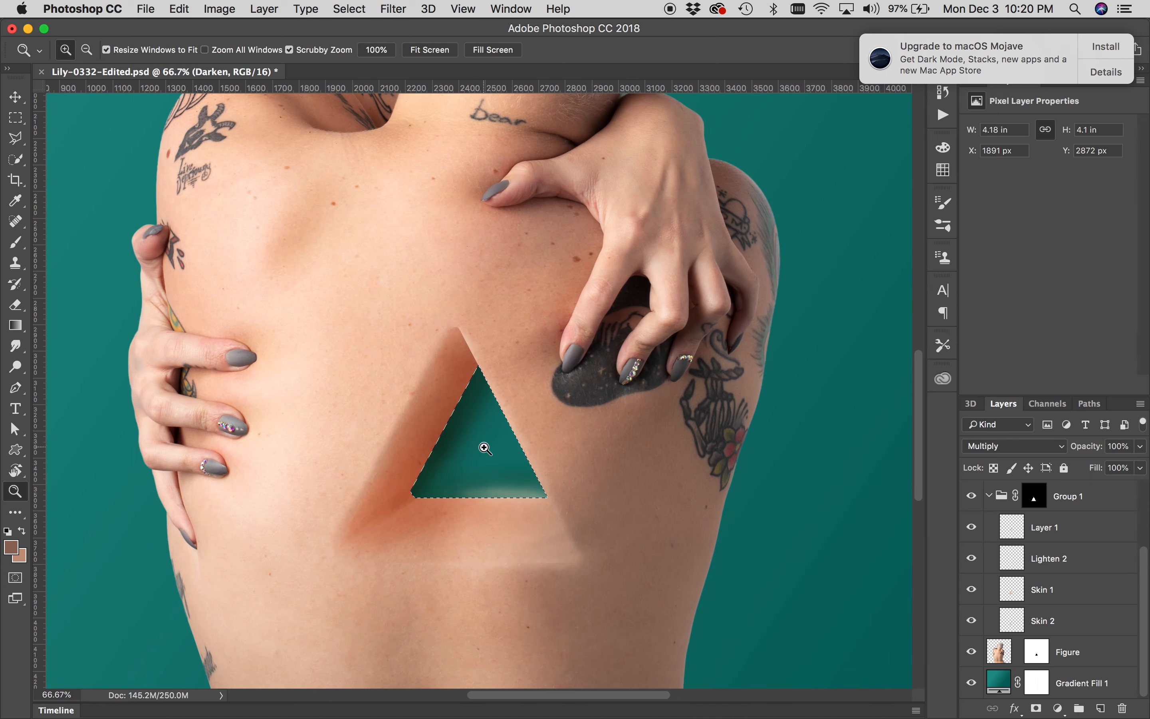
left_click(486, 449)
left_click(485, 450, "alt")
left_click(485, 449, "alt")
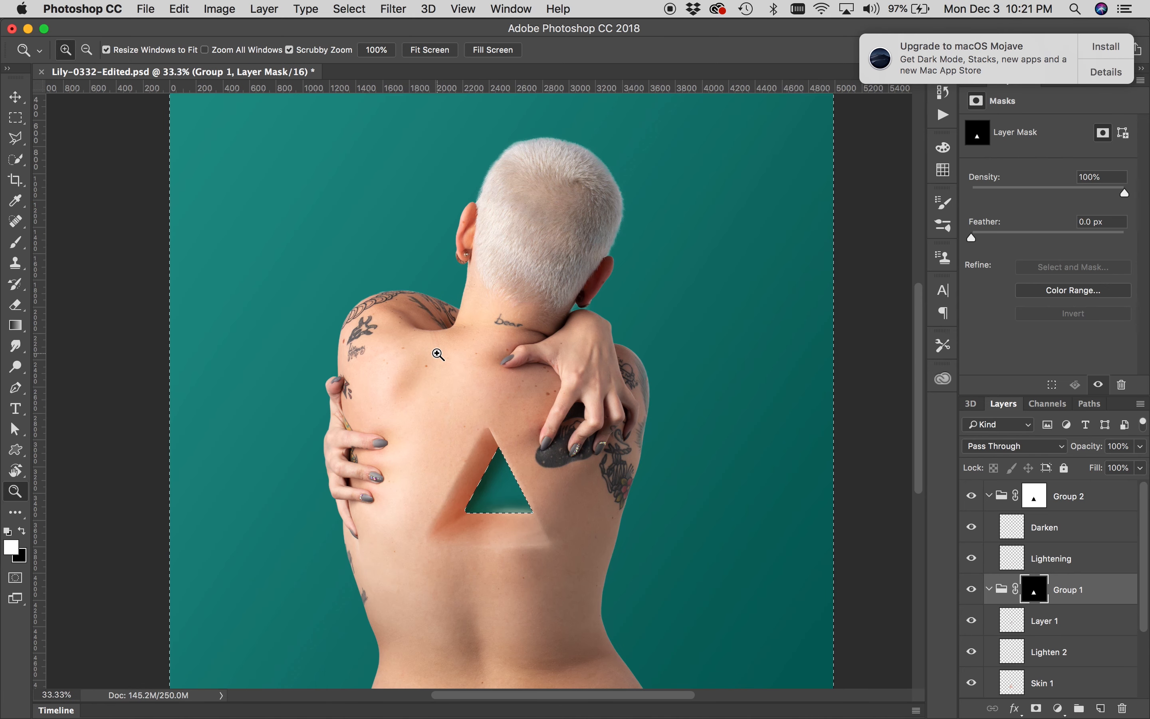
left_click(518, 510)
left_click(518, 510)
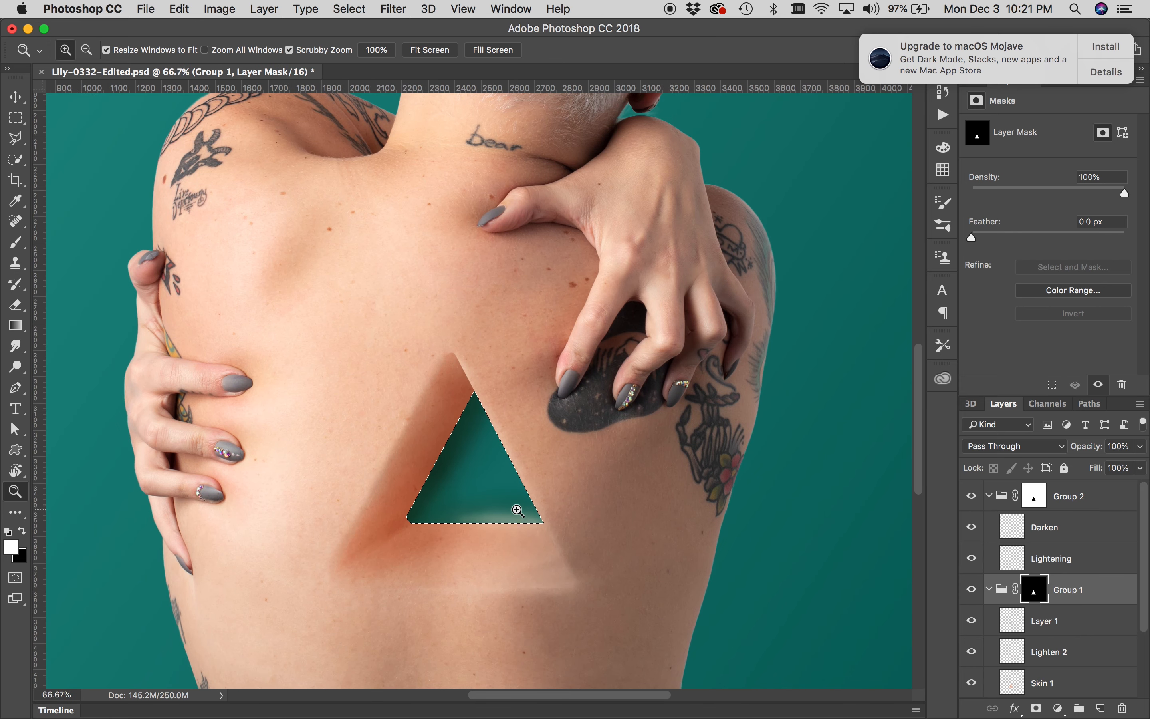
left_click(517, 510, "alt")
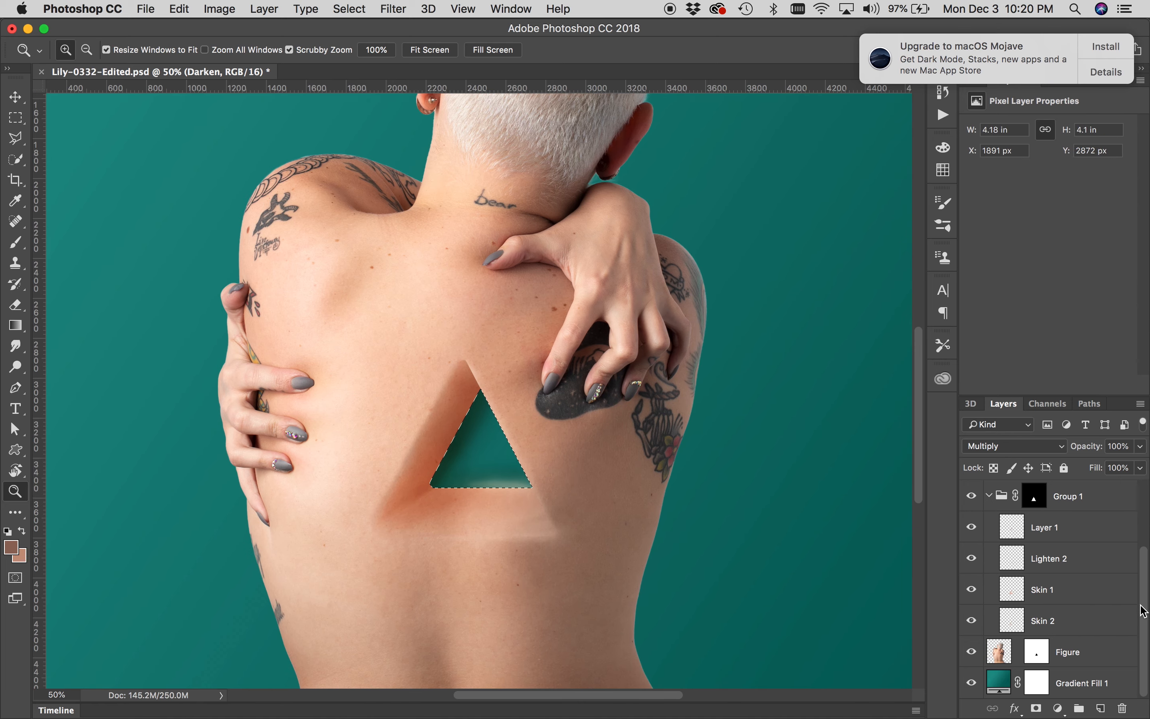
left_click_drag(1144, 612, 1138, 523)
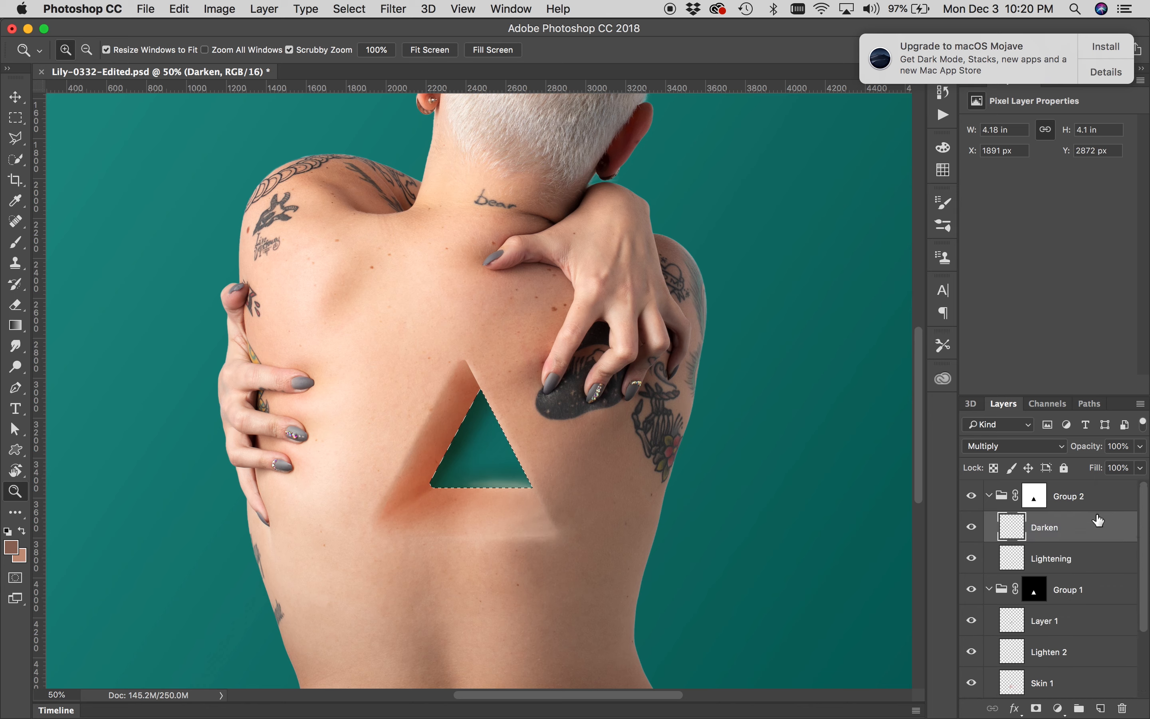
left_click(1032, 595)
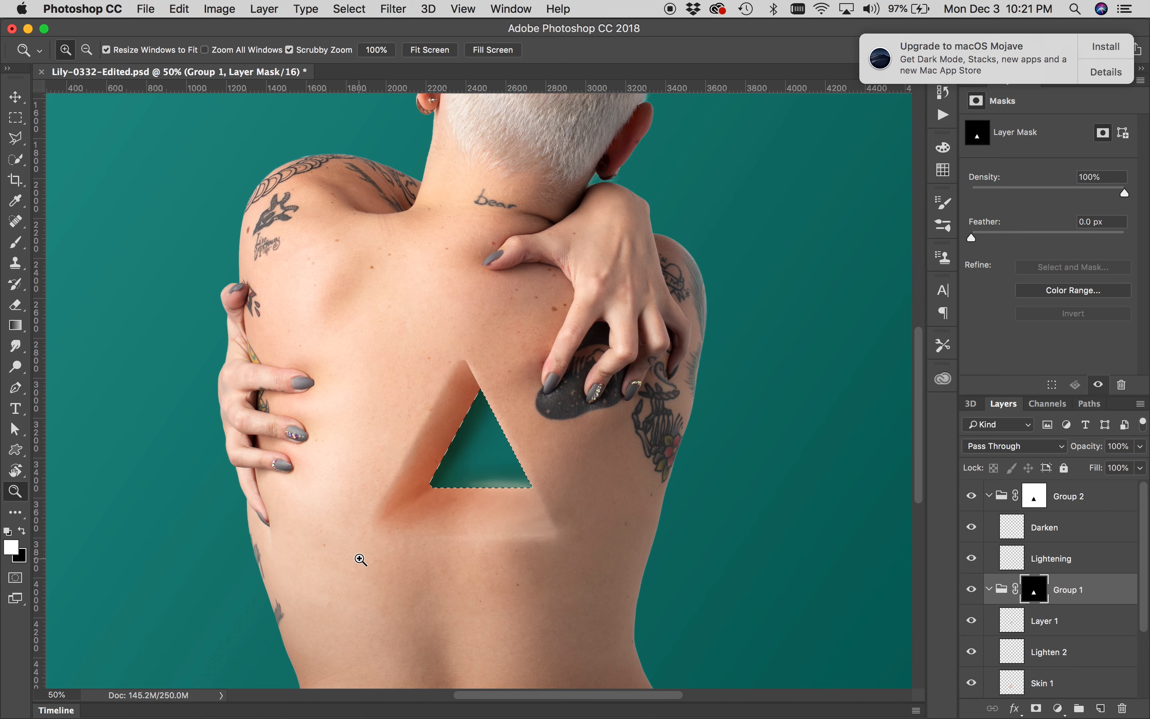
key("super+plus")
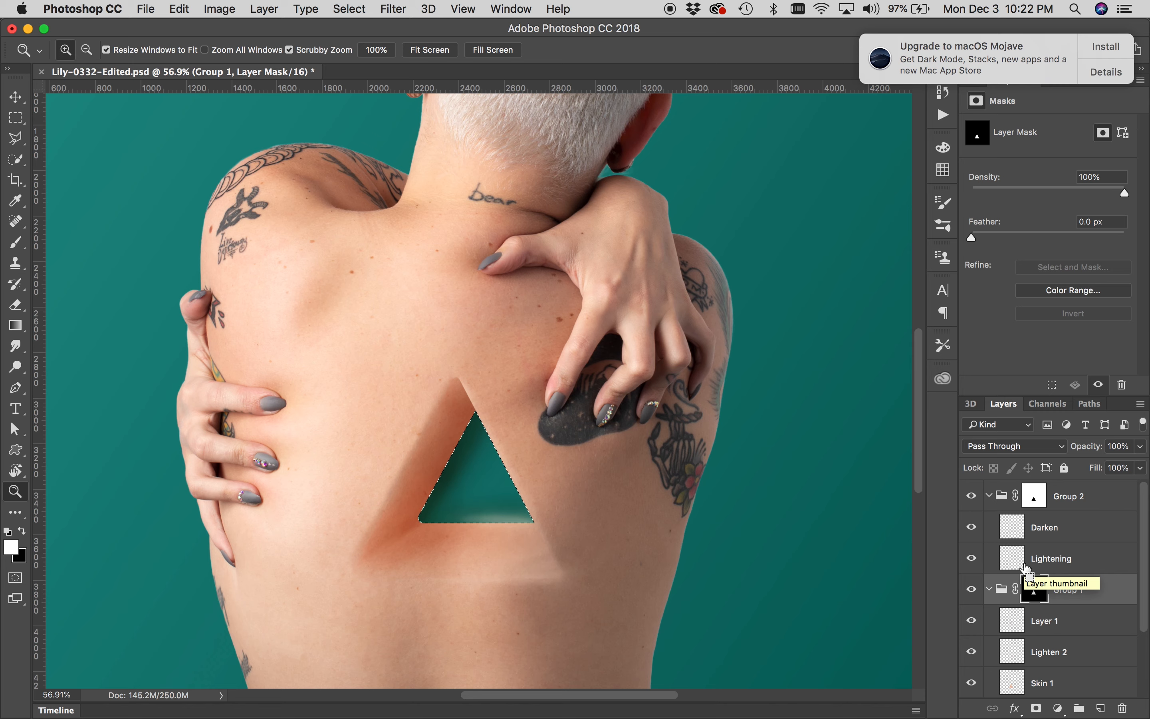
key("BackSpace")
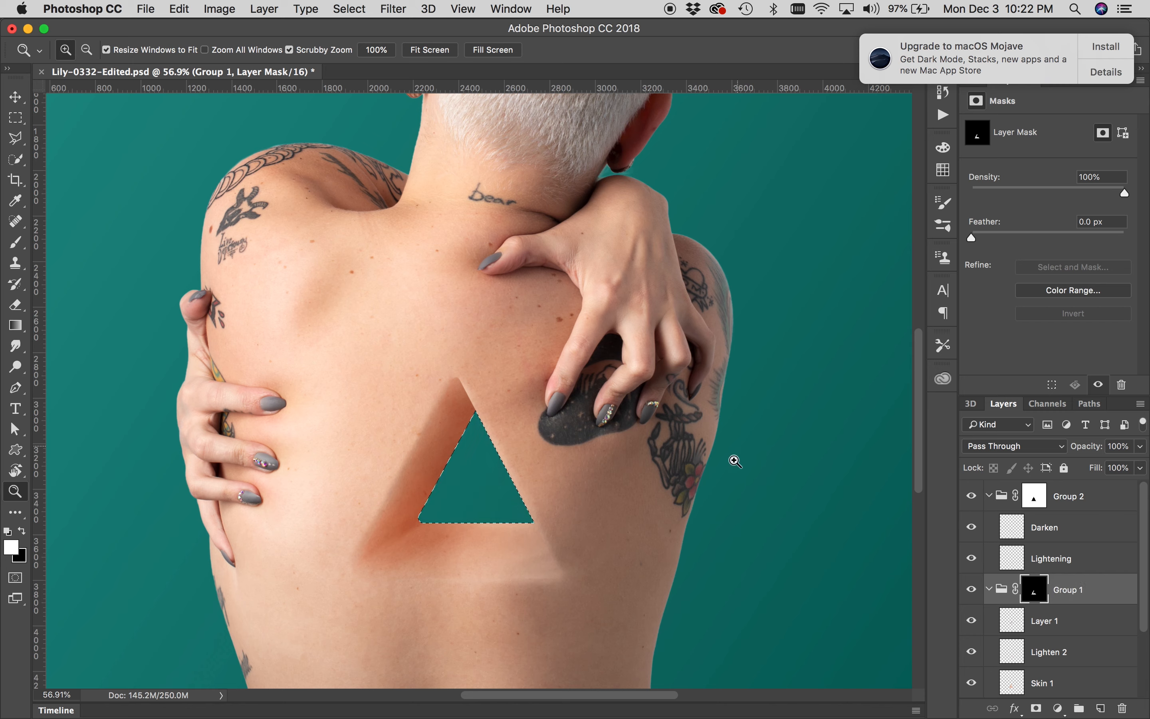
key("super+d")
left_click(1037, 596, "shift")
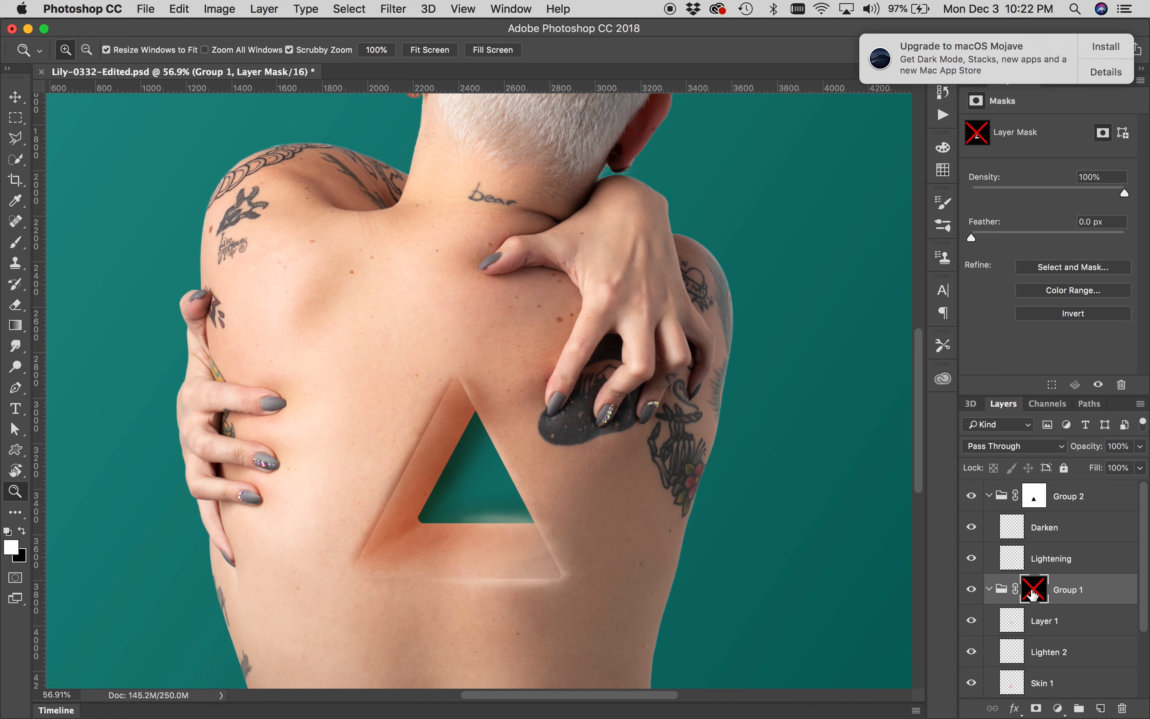
left_click(1034, 594, "shift")
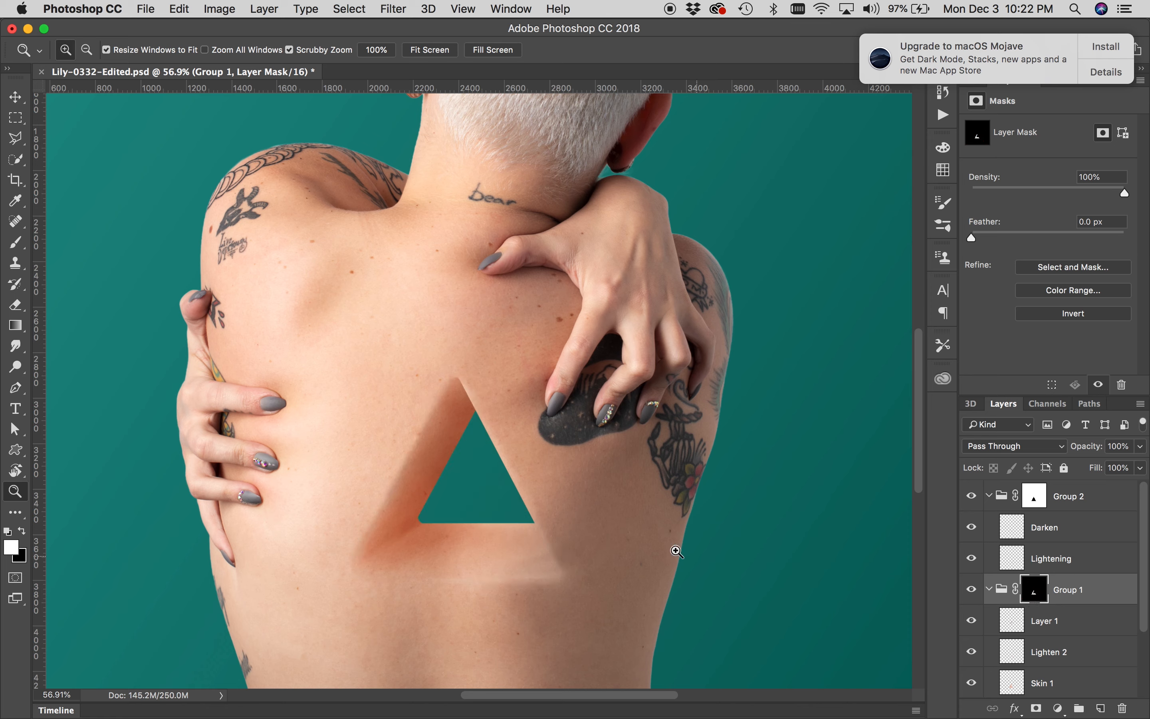
Try shifting the triangle window left by moving both groups and the Figure's mask, then undo both moves
left_click(559, 485, "alt")
left_click(559, 484, "alt")
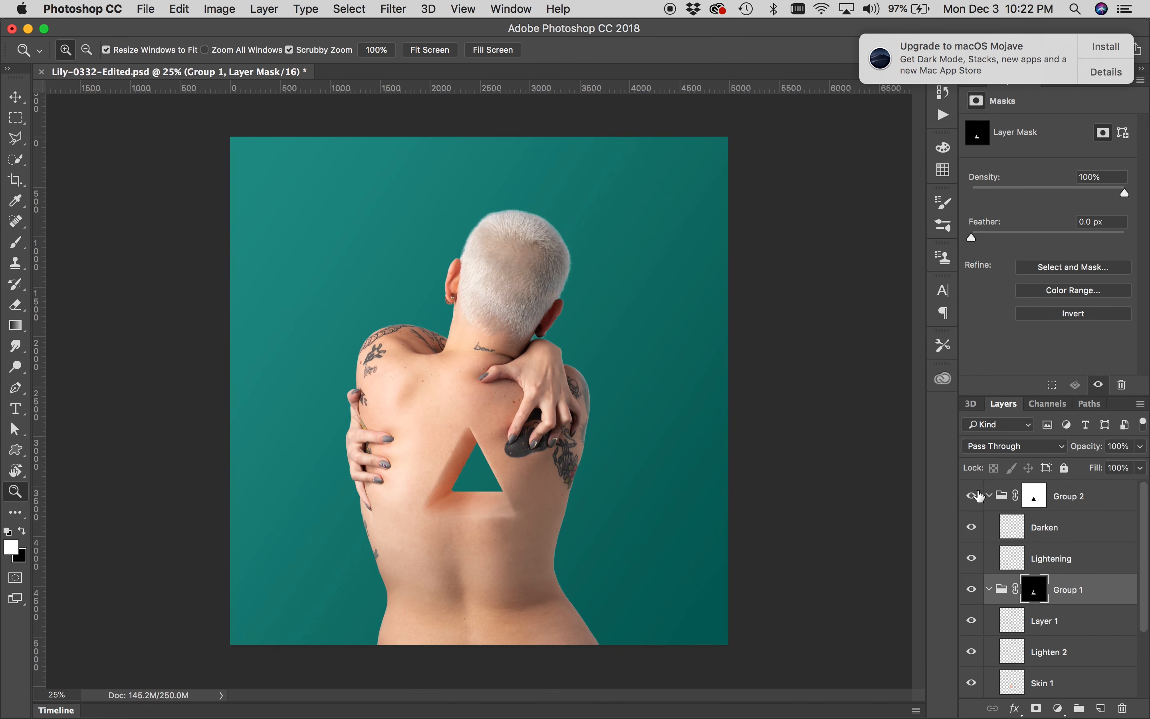
left_click(990, 496)
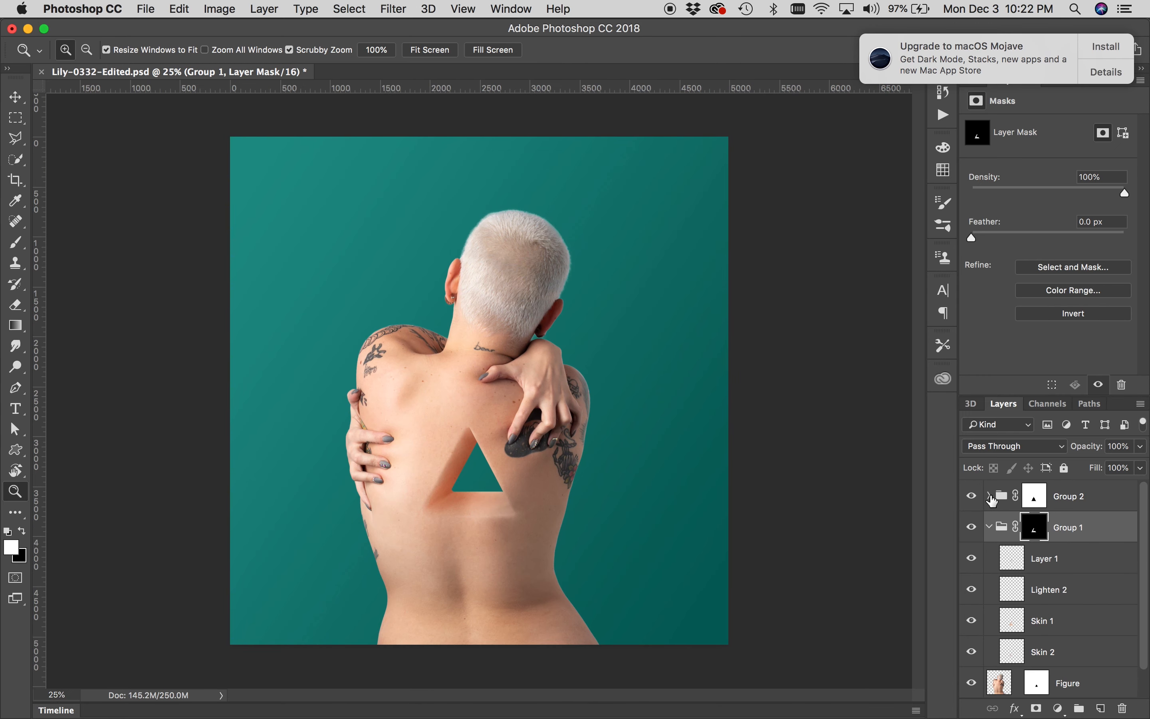
left_click(990, 526)
left_click(1066, 558, "shift")
left_click(1063, 503, "shift")
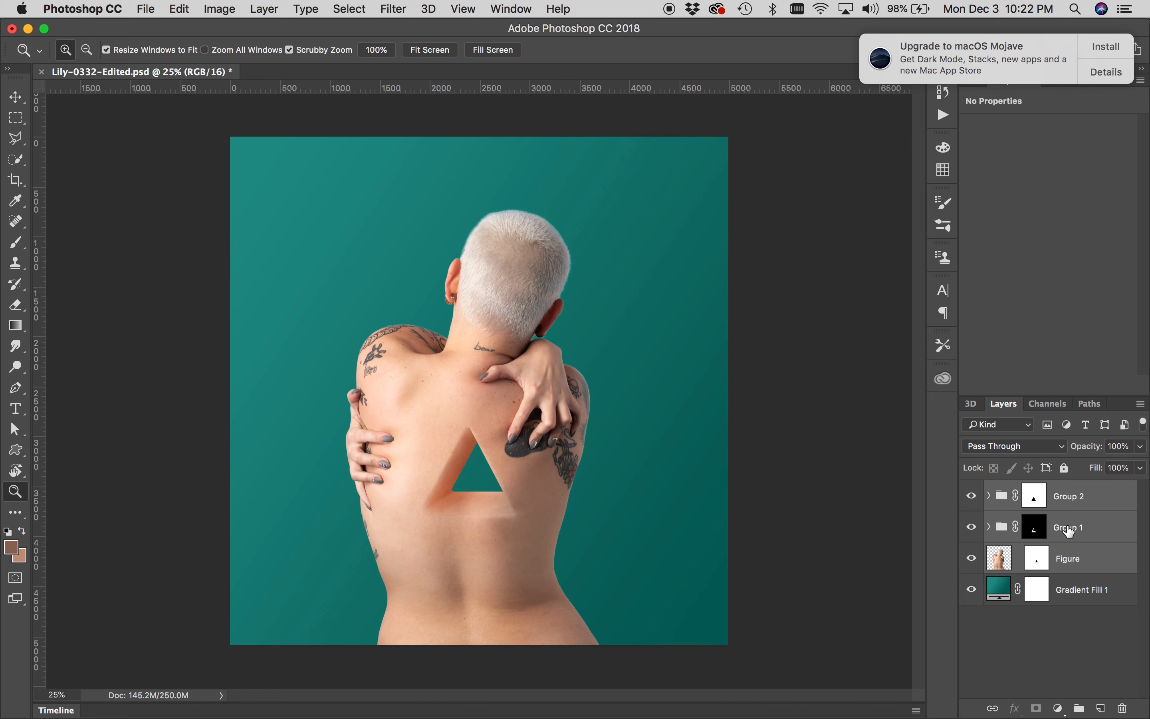
left_click(1069, 529)
left_click(1066, 506, "shift")
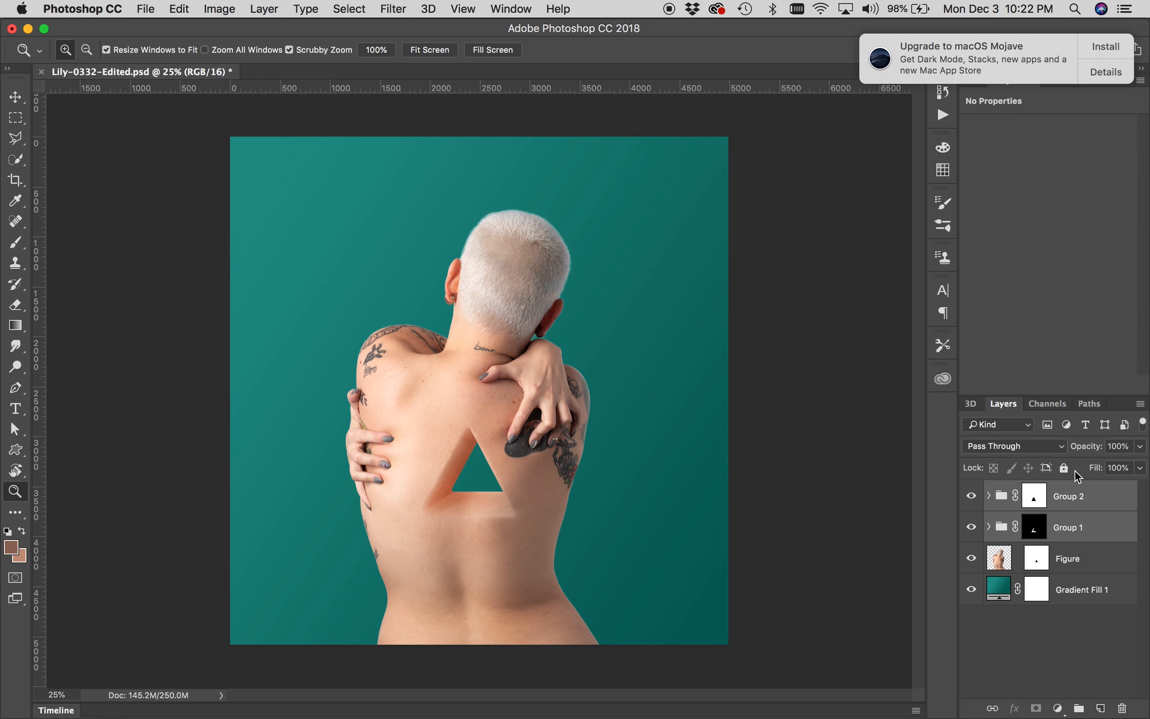
left_click(1040, 565)
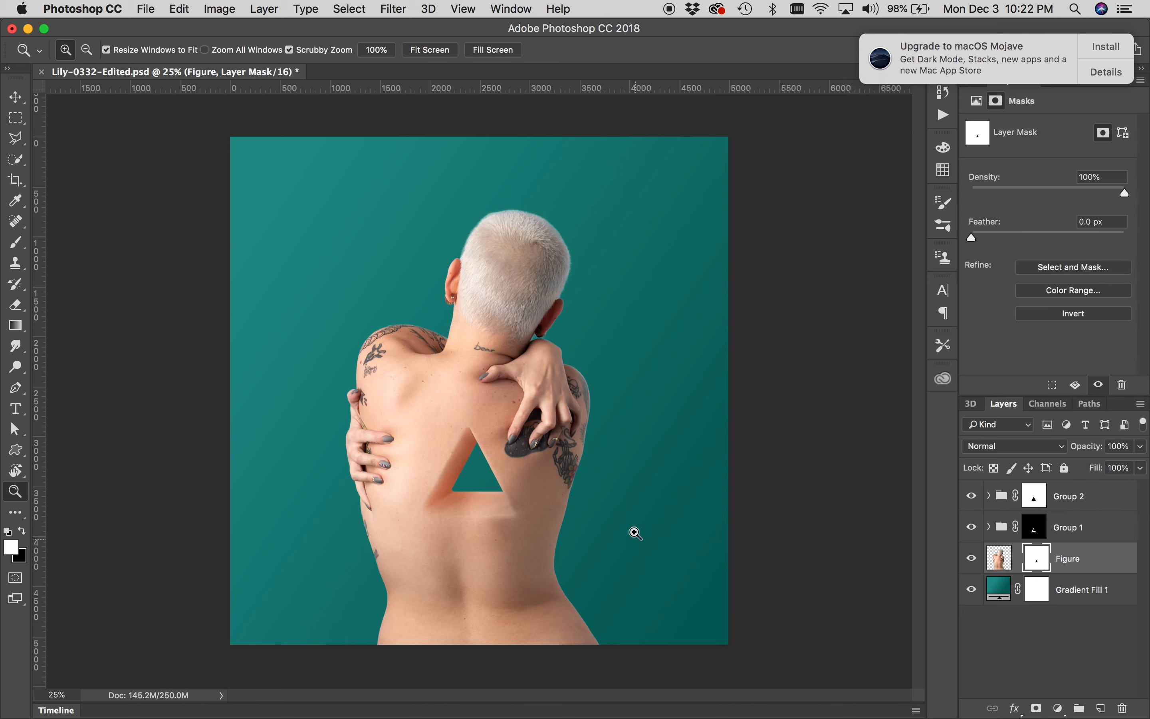
key("v")
left_click(1063, 533)
left_click(1065, 504, "shift")
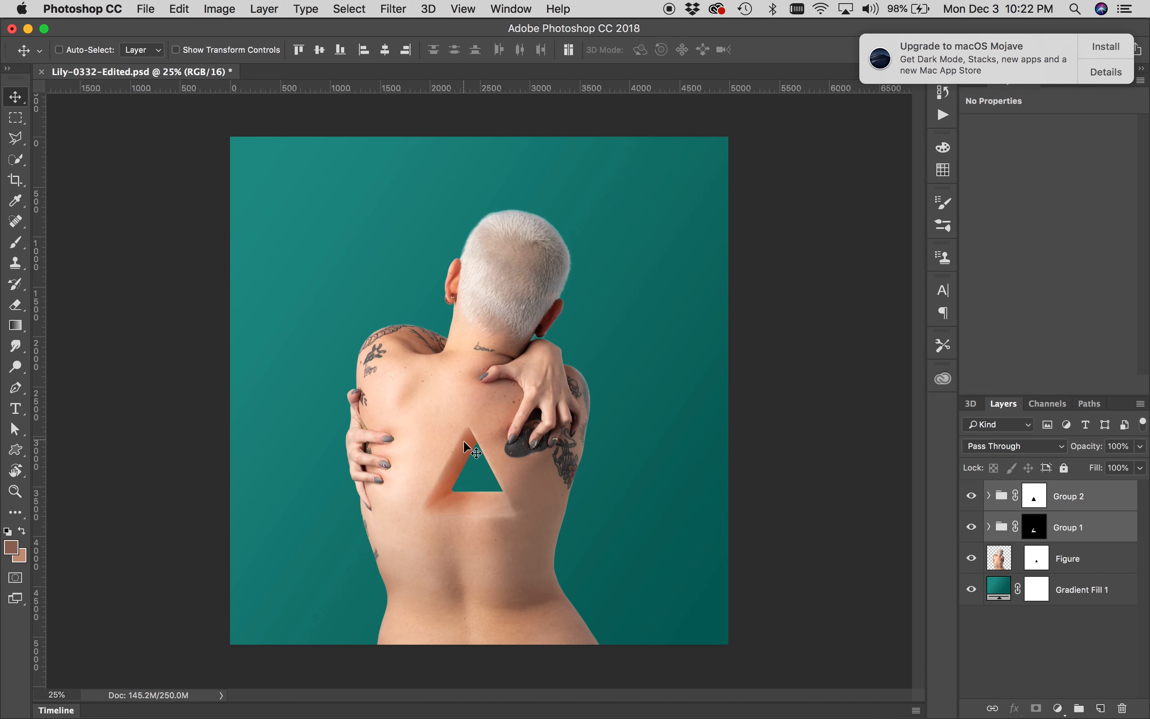
left_click(480, 486)
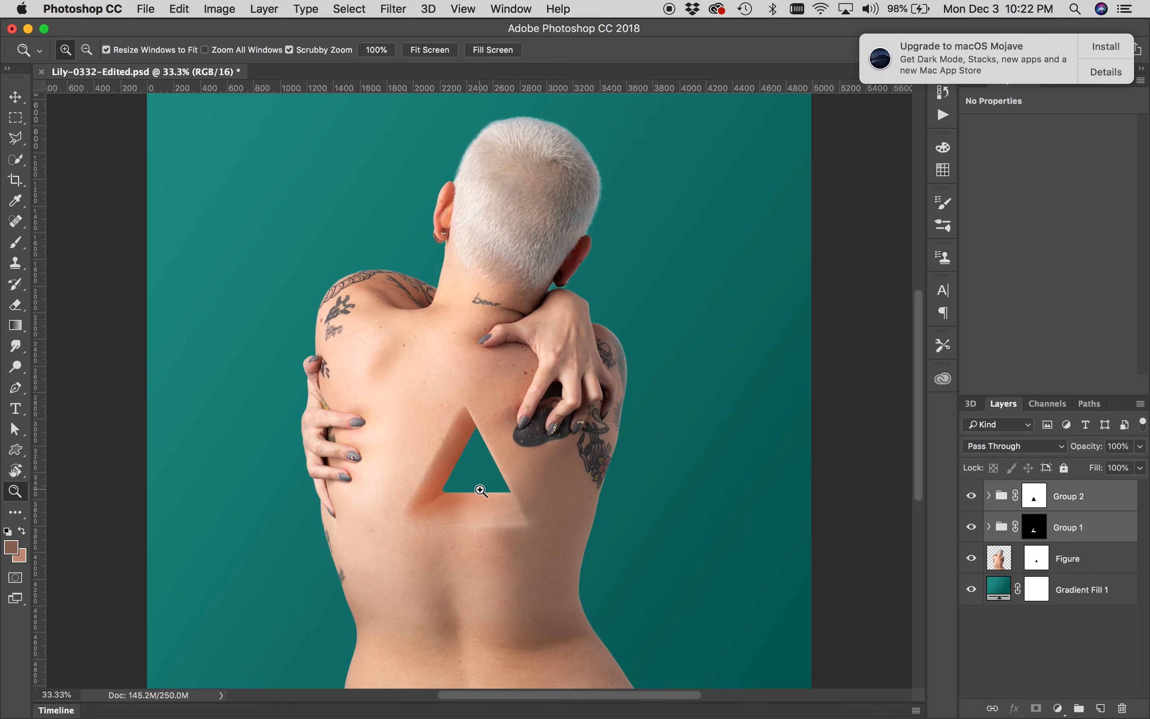
left_click(477, 484)
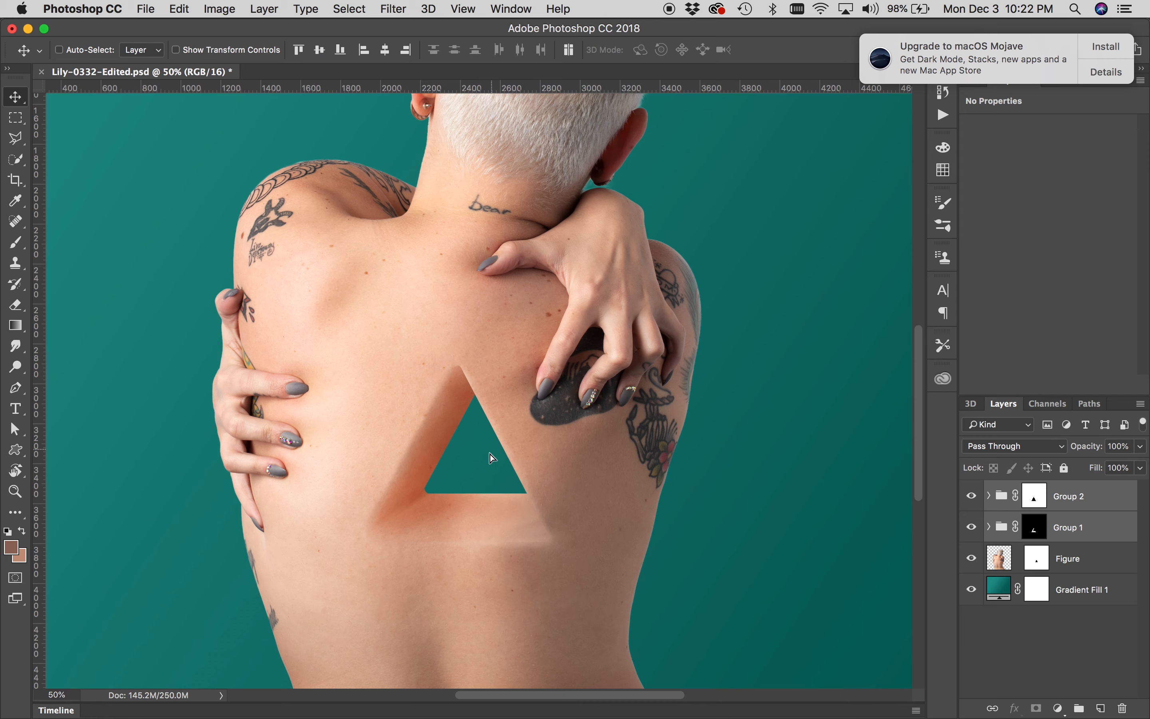
left_click_drag(489, 456, 464, 456)
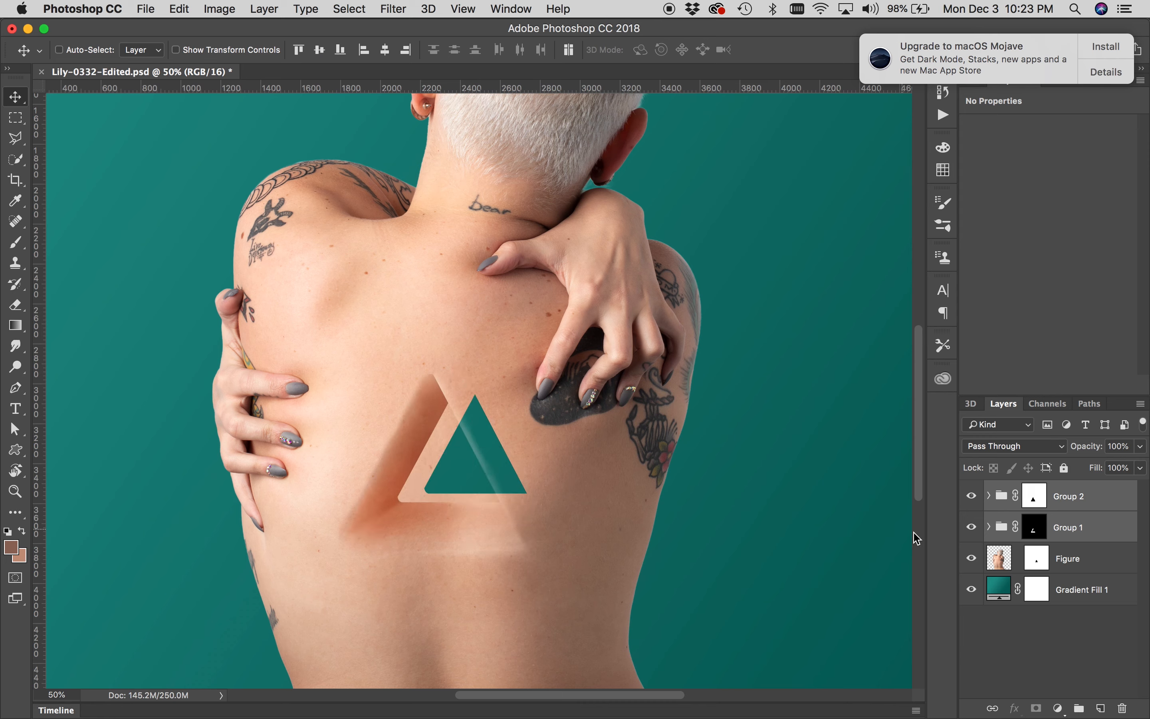
left_click(1036, 560)
key("z")
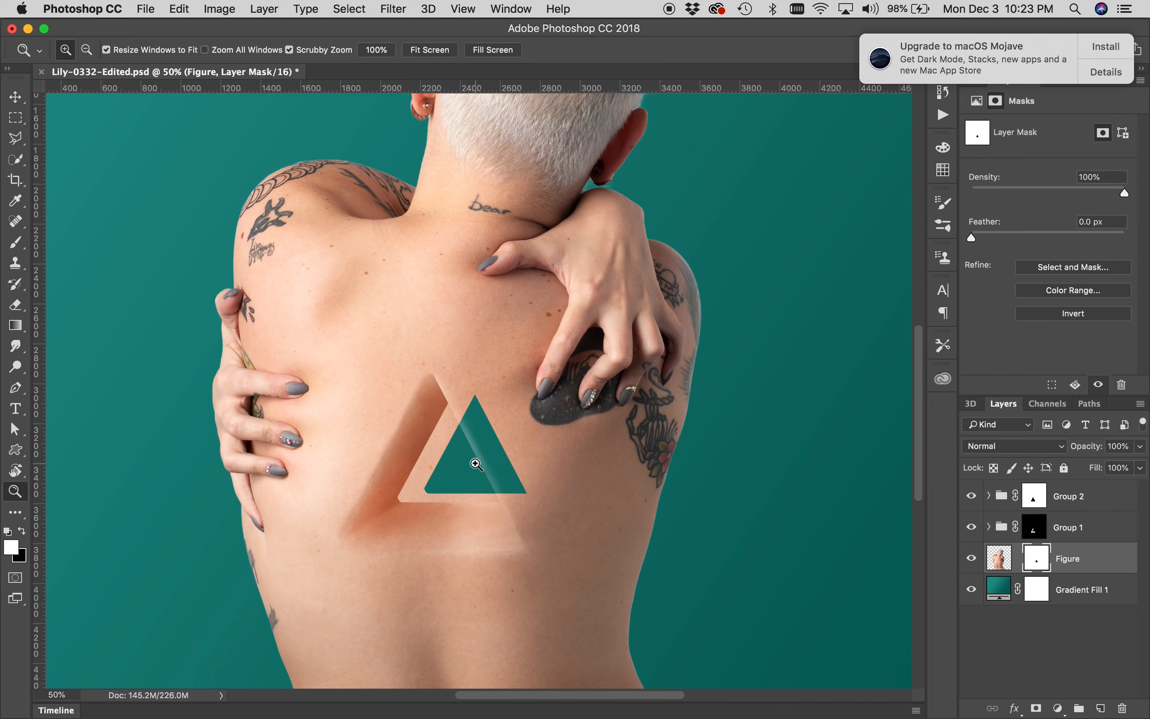
left_click(476, 464)
key("v")
left_click_drag(514, 466, 488, 474)
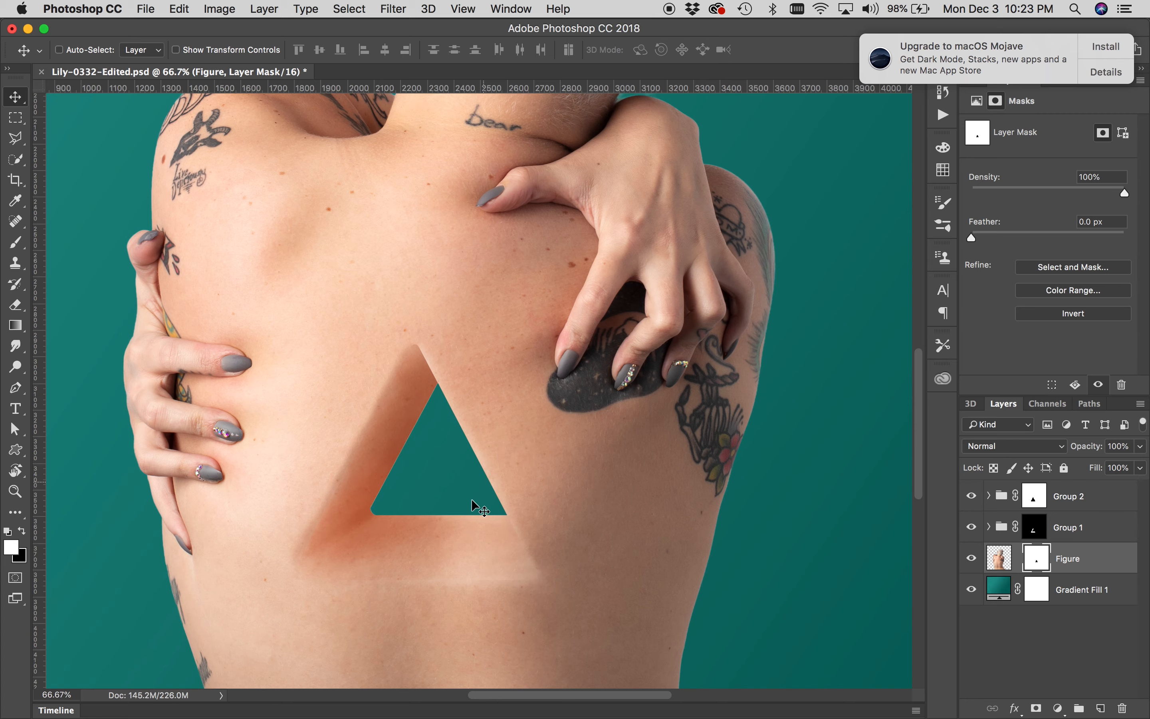
key("z")
left_click(471, 500, "alt")
left_click(471, 502, "alt")
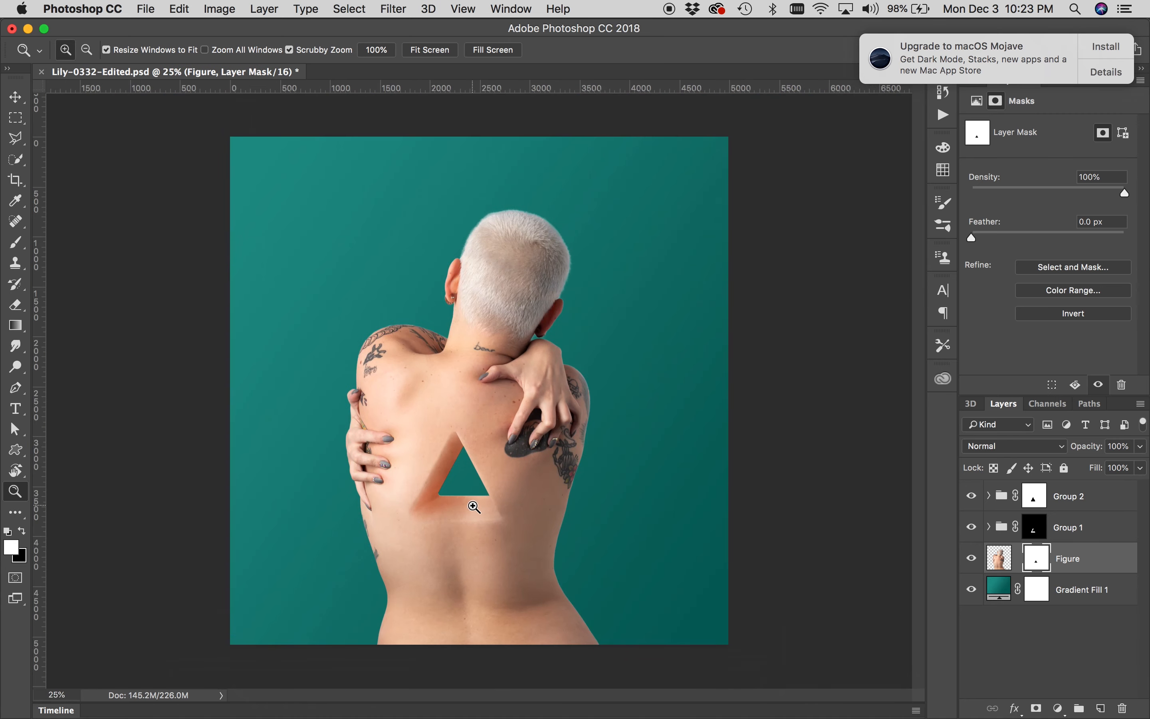
key("super+z")
key("super+z")
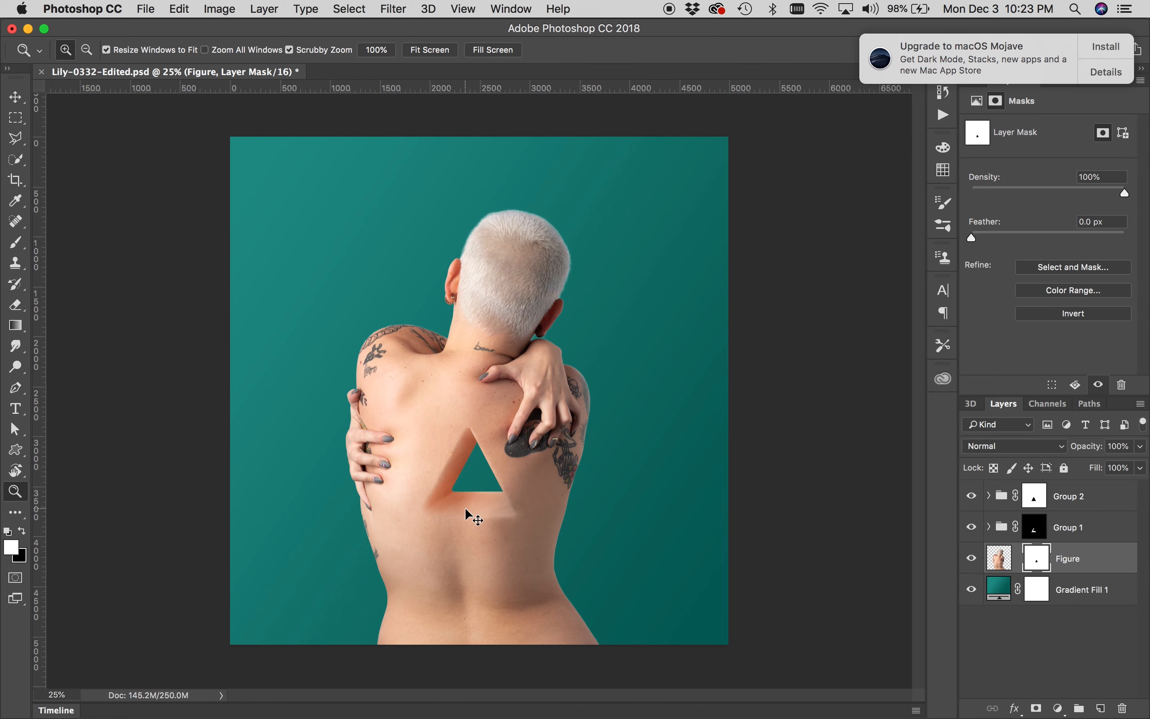
Switch to Lightroom to compare the composite with the reference image, then return to Photoshop
key("super+Tab")
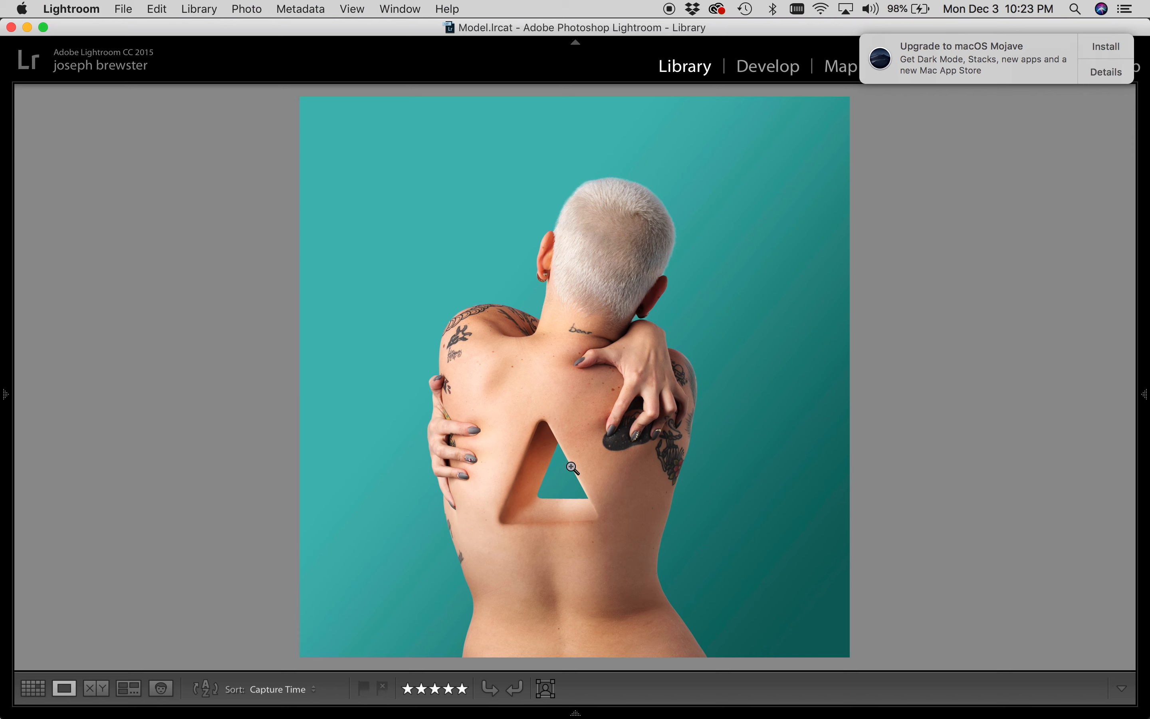
key("super+Tab")
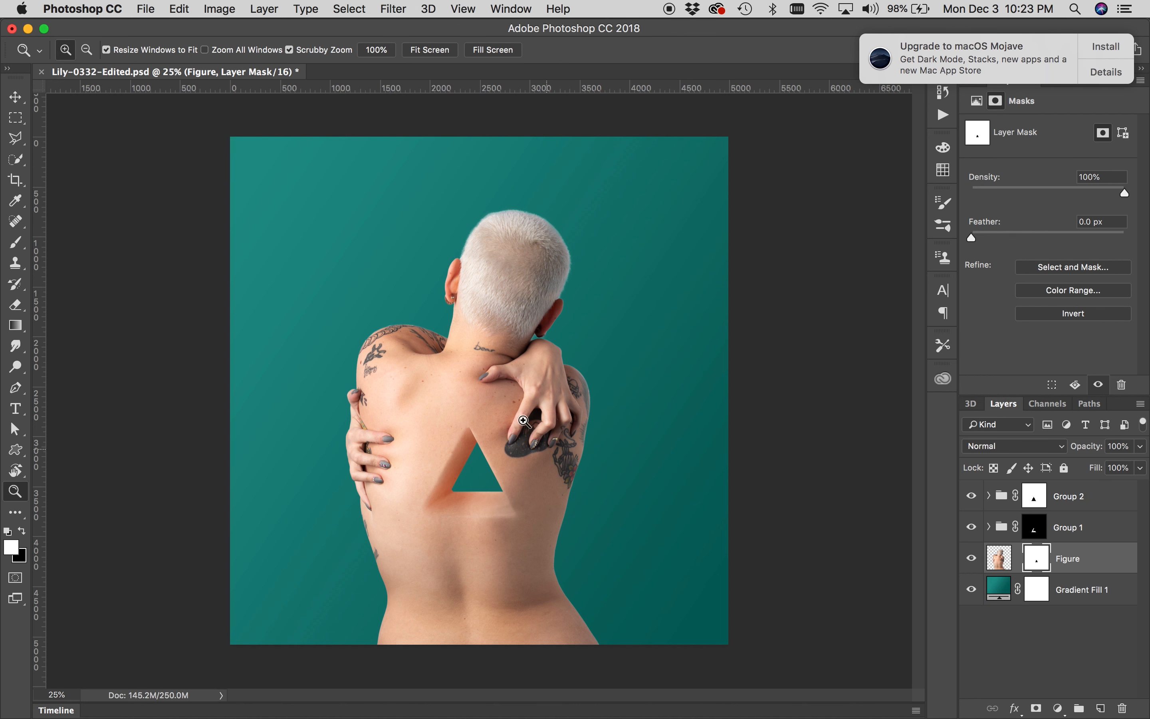